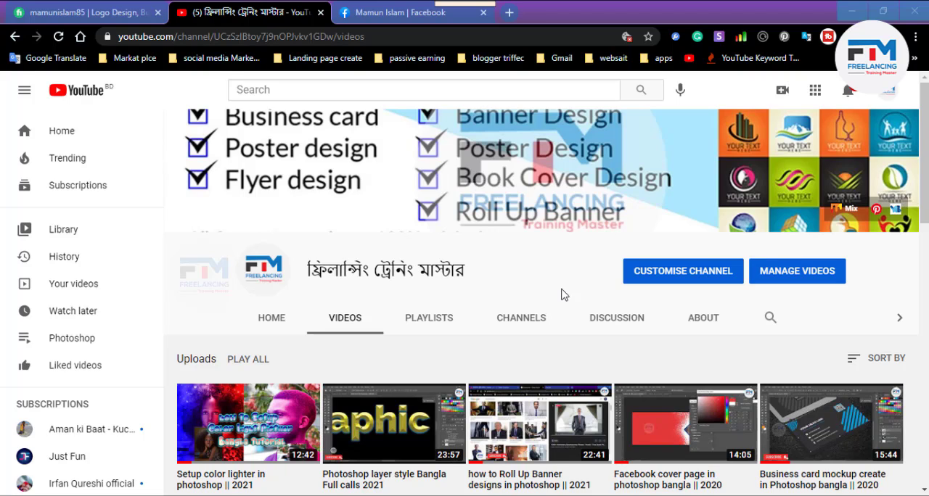
- Switch from the browser to the business card file in Photoshop and collapse the Back and Font layer groups
click(853, 11)
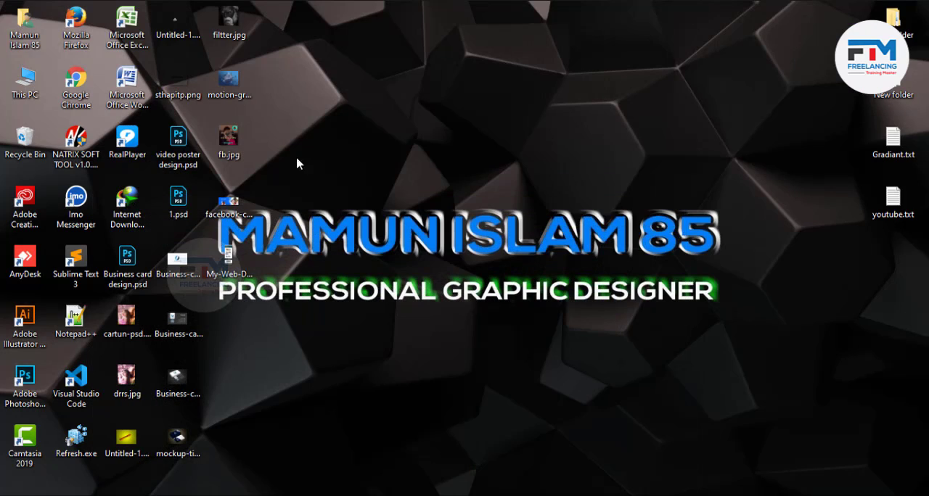
click(367, 495)
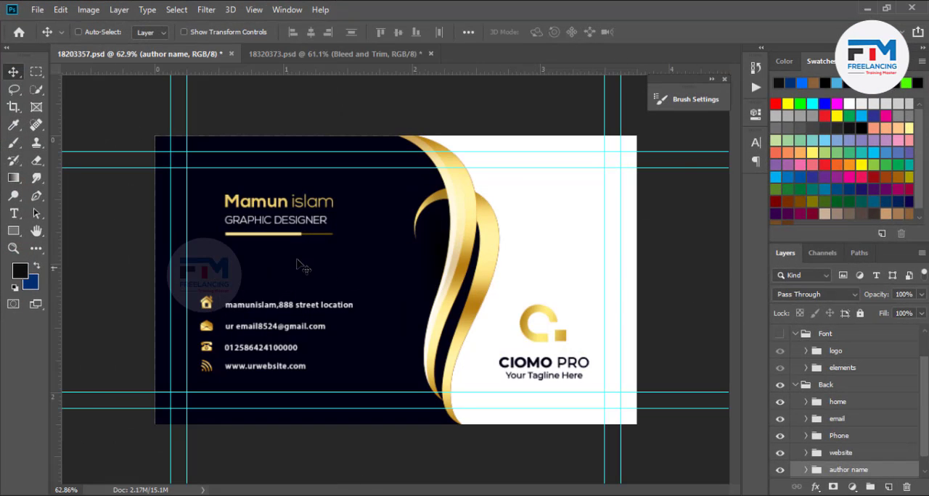
click(796, 385)
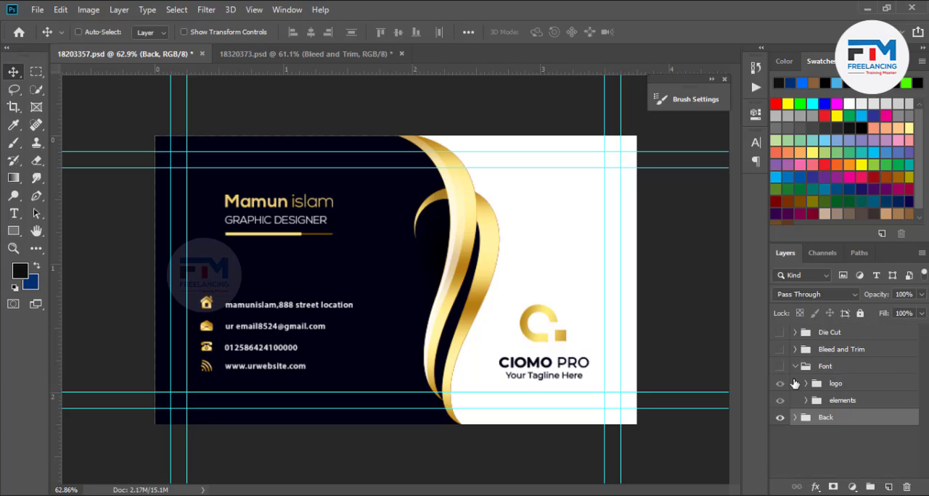
click(794, 366)
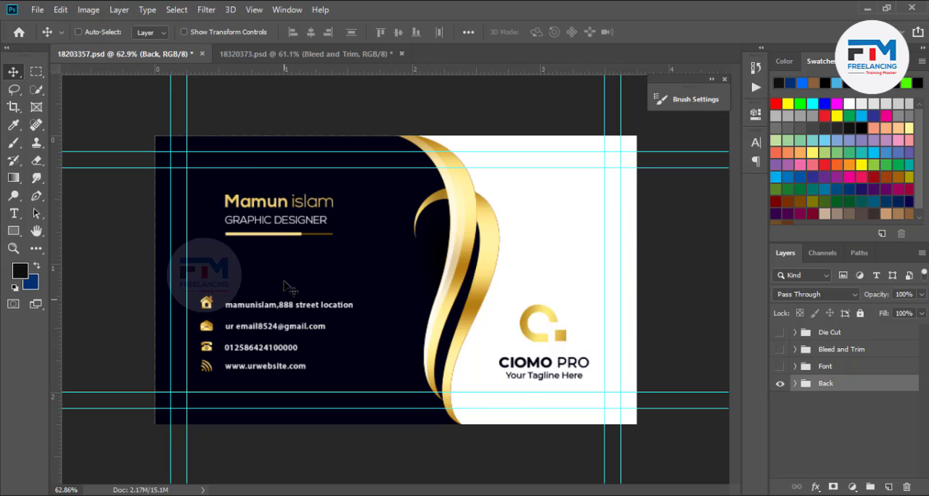
- Make the Font and Bleed and Trim groups visible and expand the Bleed and Trim group
click(781, 366)
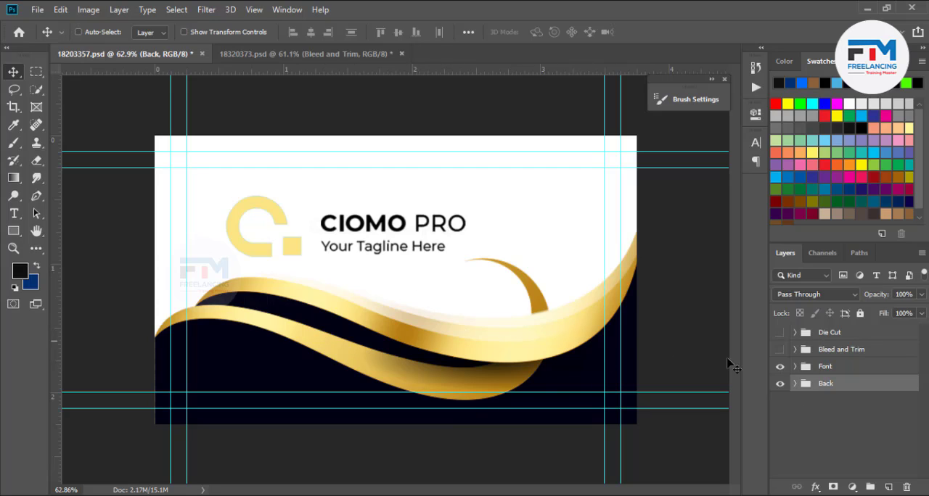
click(779, 351)
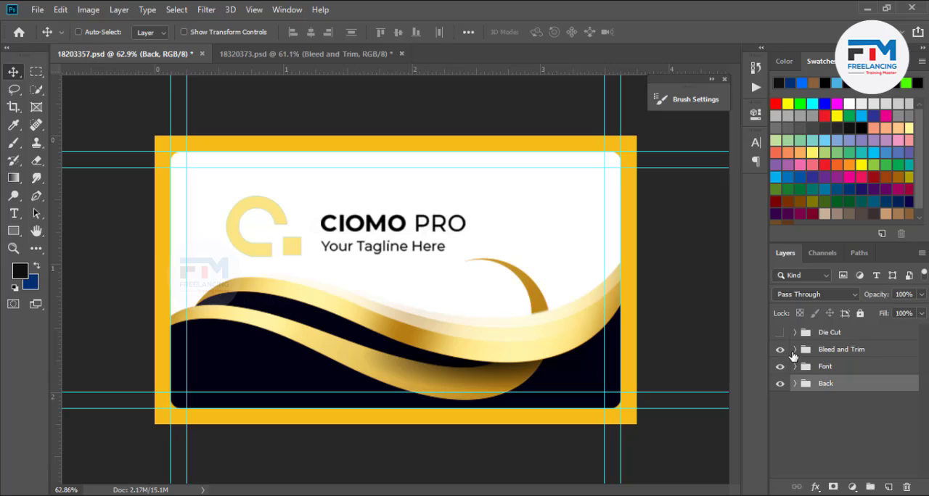
click(794, 353)
click(794, 351)
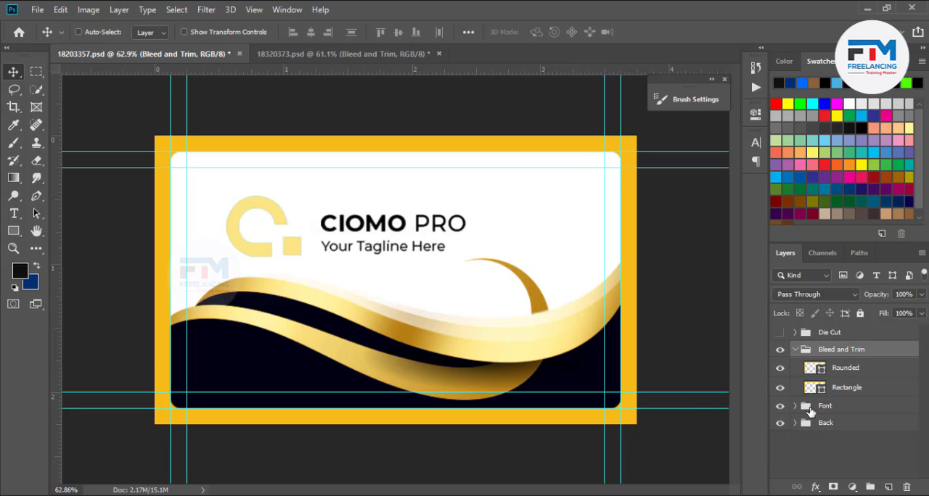
- Toggle the Rounded layer's visibility to check it, and delete the whole Bleed and Trim group
click(780, 368)
click(780, 369)
click(781, 351)
click(795, 350)
key(Delete)
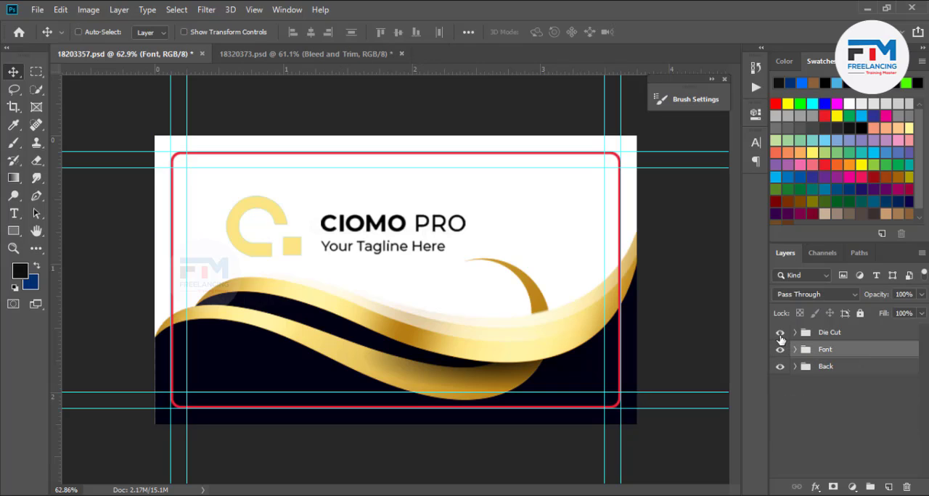
- Hide the Die Cut group and delete the Back group, keeping the Font group for the front side
click(781, 335)
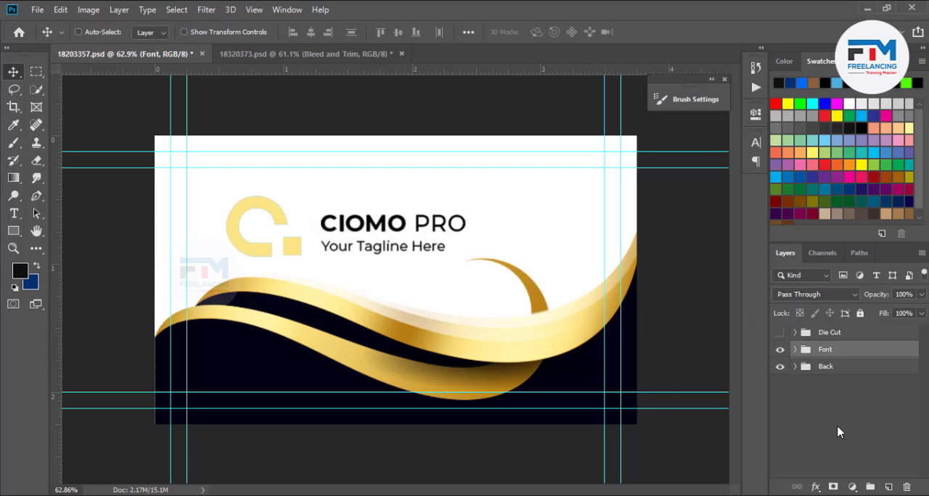
click(825, 375)
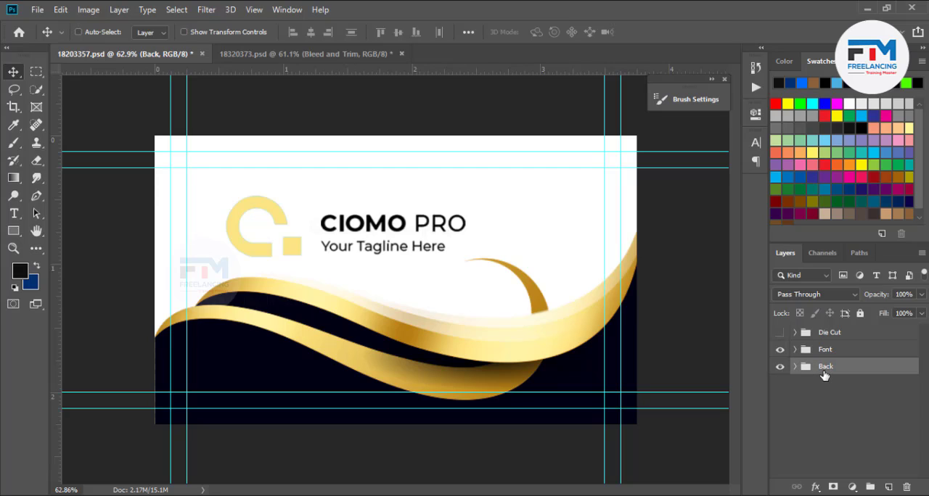
key(Delete)
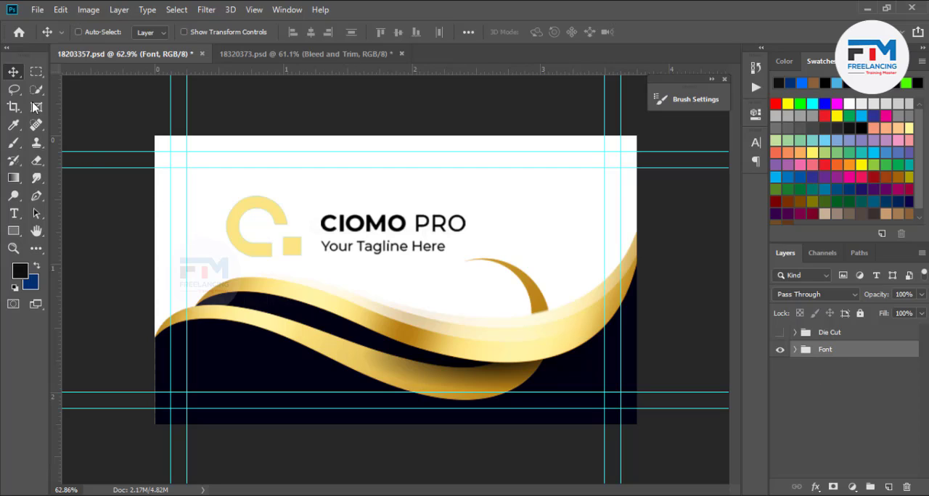
- Start saving the front design as a new file and choose the Junuarey folder as its location
click(36, 10)
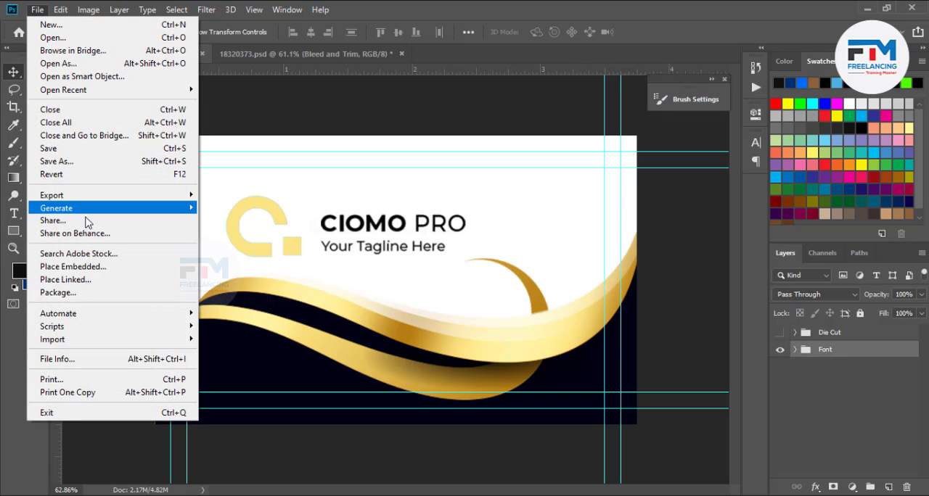
click(57, 161)
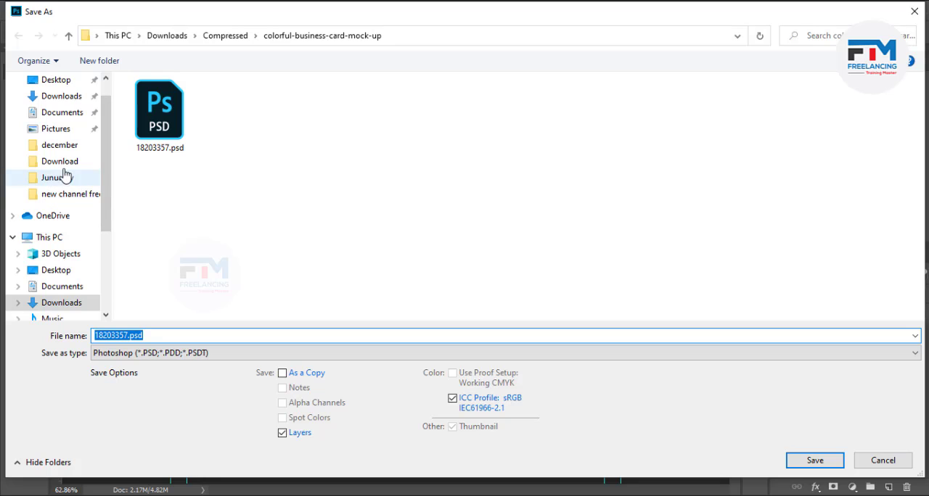
click(63, 148)
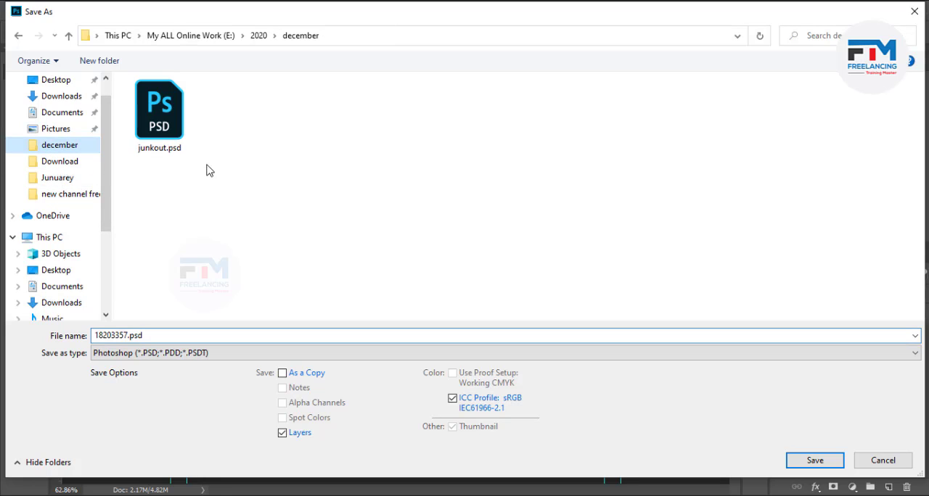
click(69, 179)
double_click(163, 340)
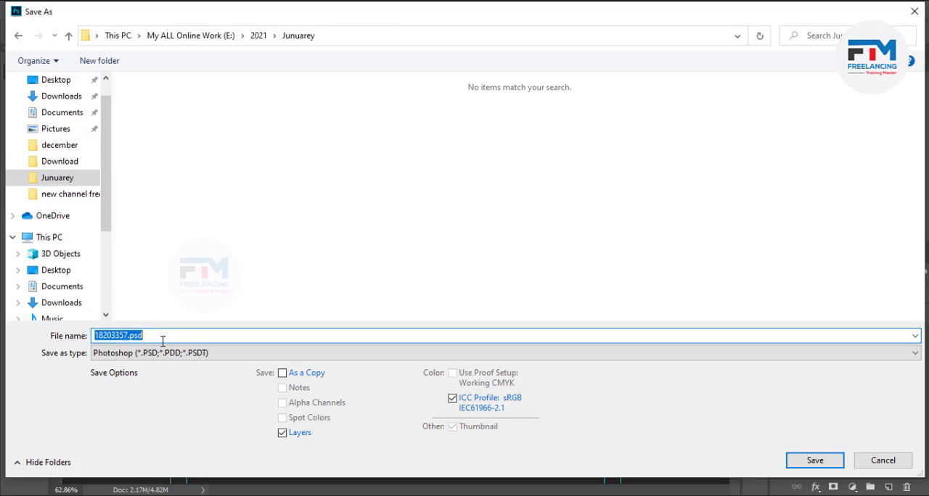
- Create a folder named "png tree" inside Junuarey and open it as the save location
right_click(245, 212)
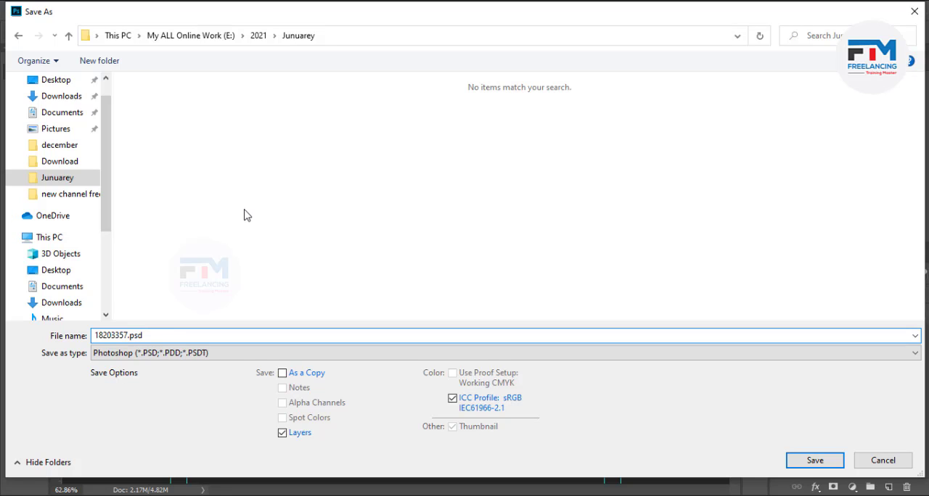
mouse_move(370, 369)
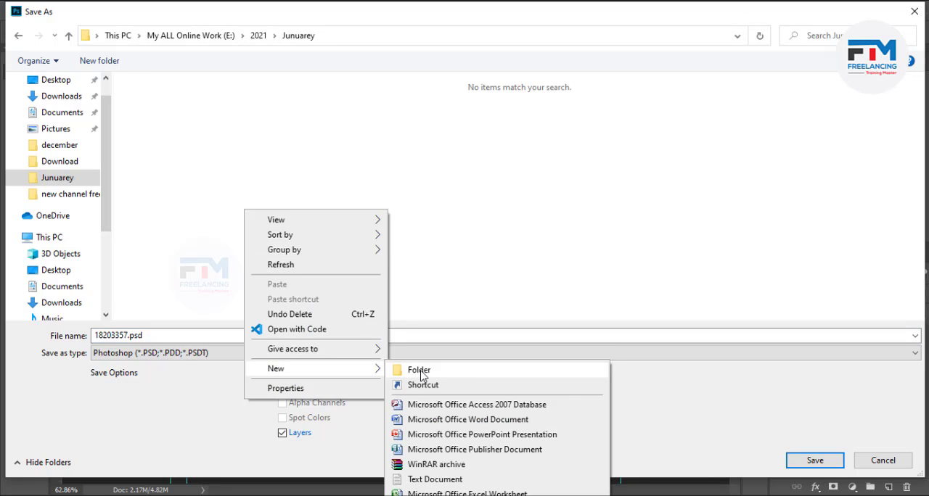
click(418, 371)
text(p)
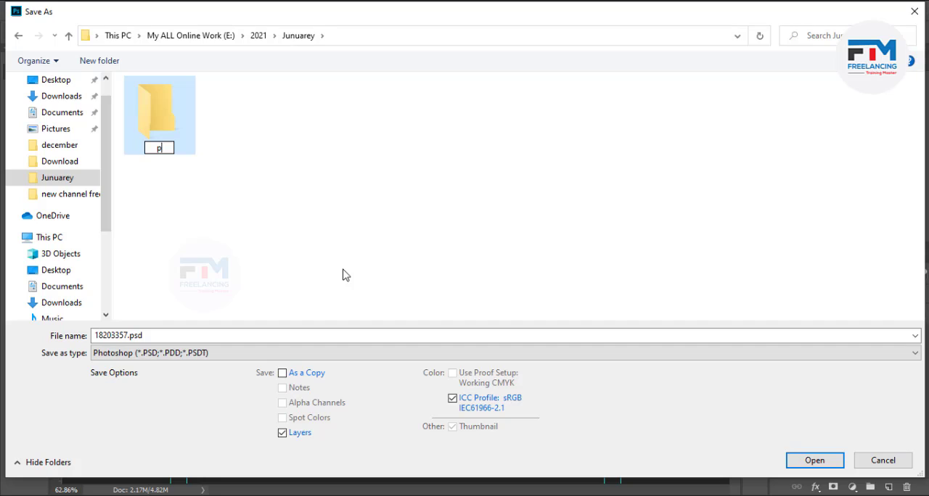
key(BackSpace)
text(png tree)
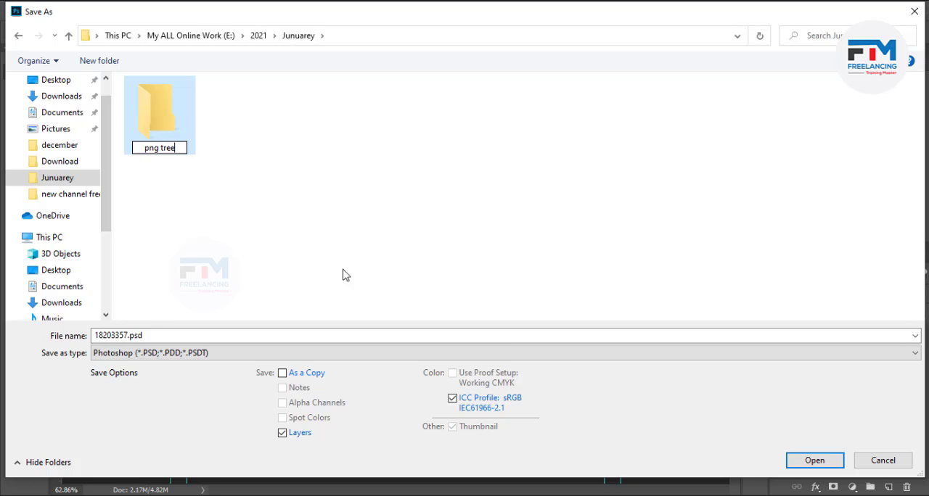
key(Return)
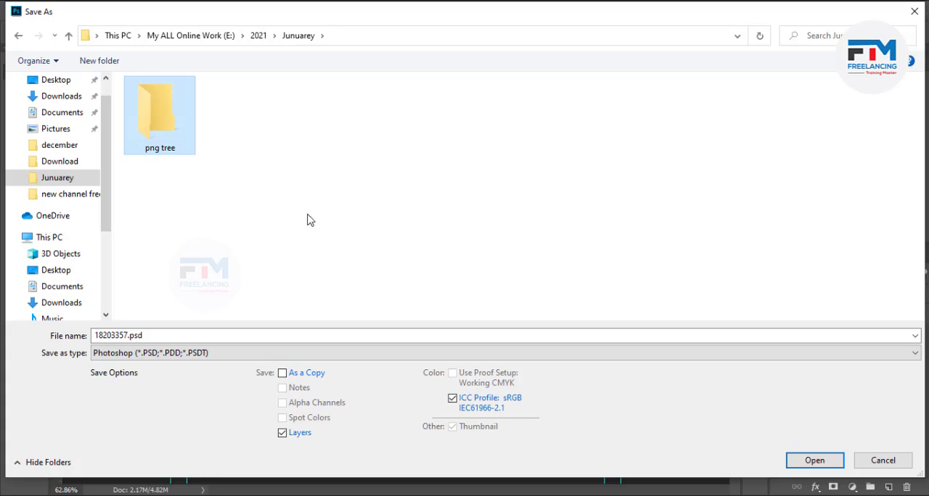
double_click(158, 139)
- Name the file "card design font part 1" and save it as a Photoshop document with layers
double_click(179, 335)
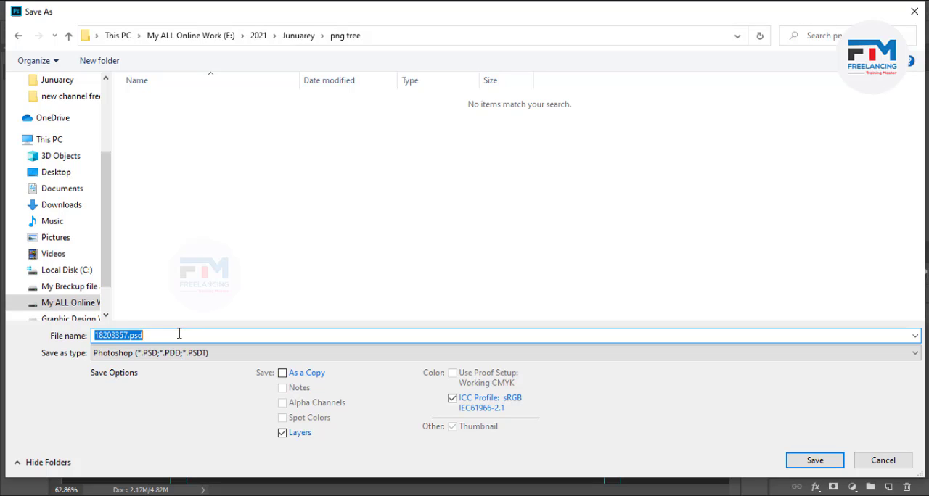
key(BackSpace)
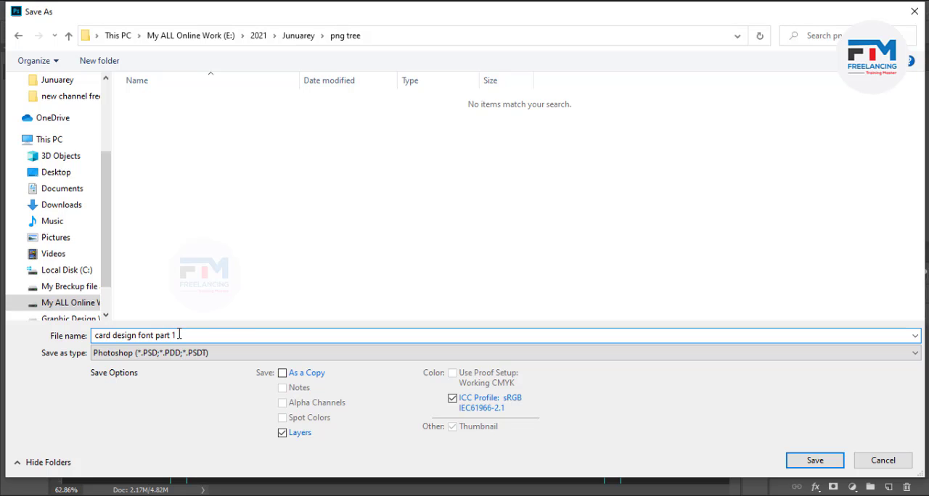
key(Return)
click(616, 138)
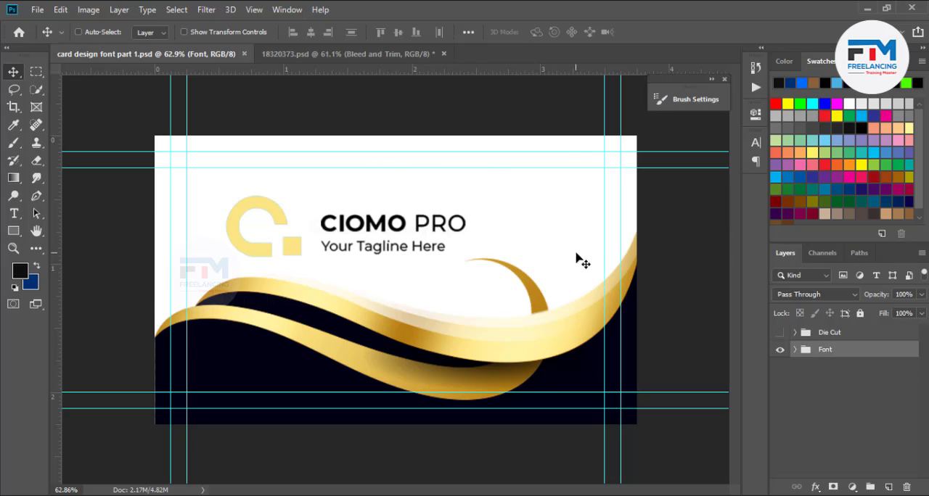
- Export the front design with Save for Web as a JPEG named card-design-font-part-1.jpg into the png tree folder
click(37, 10)
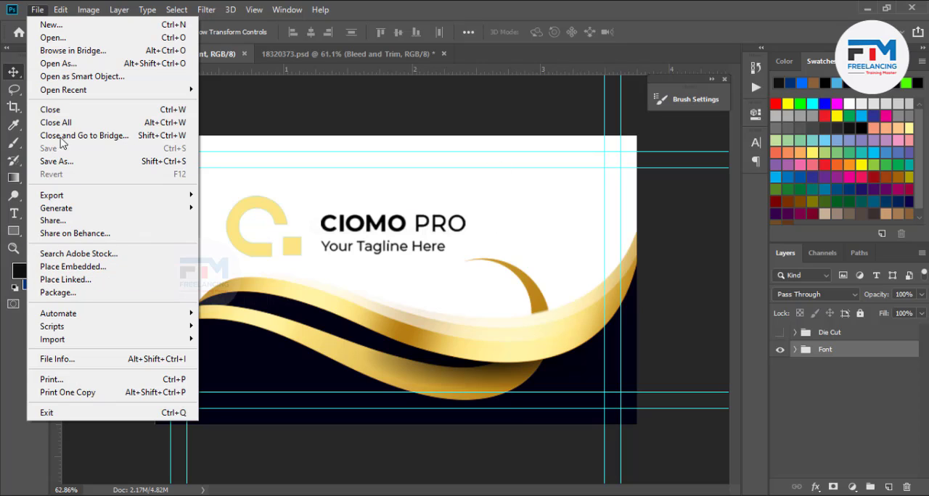
mouse_move(88, 198)
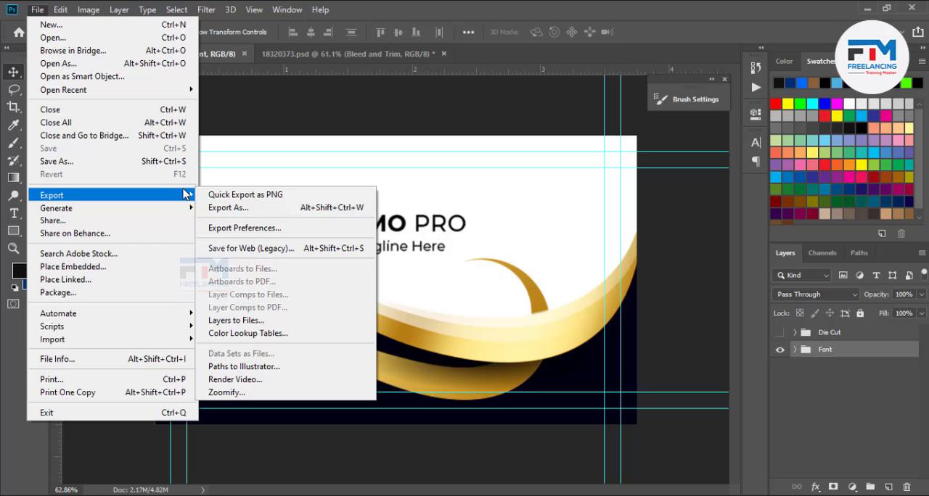
click(280, 249)
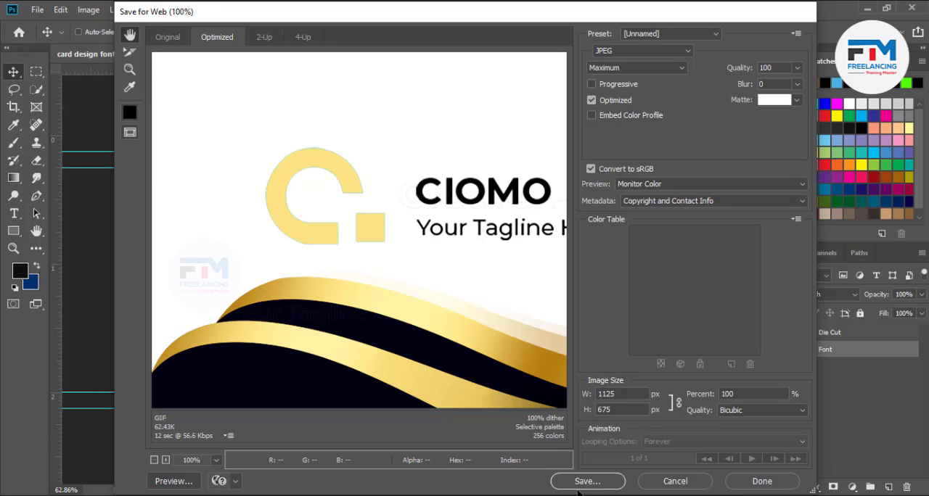
click(581, 481)
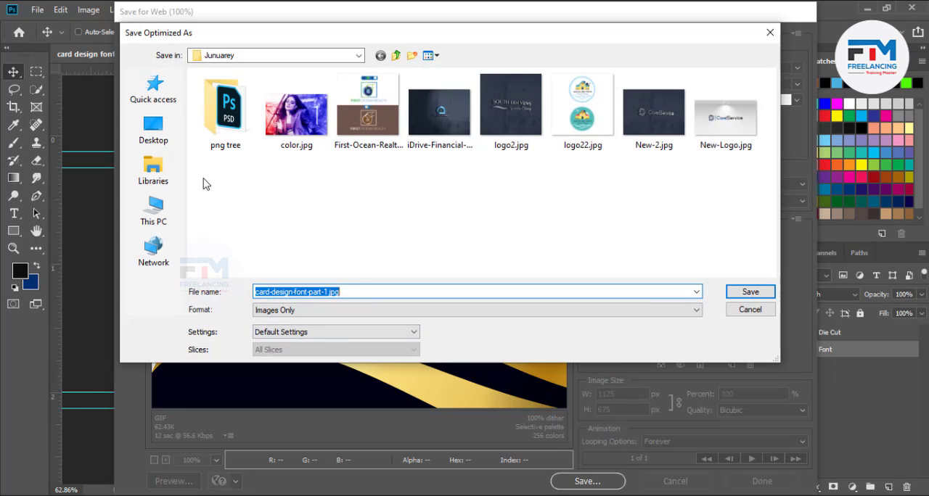
double_click(225, 109)
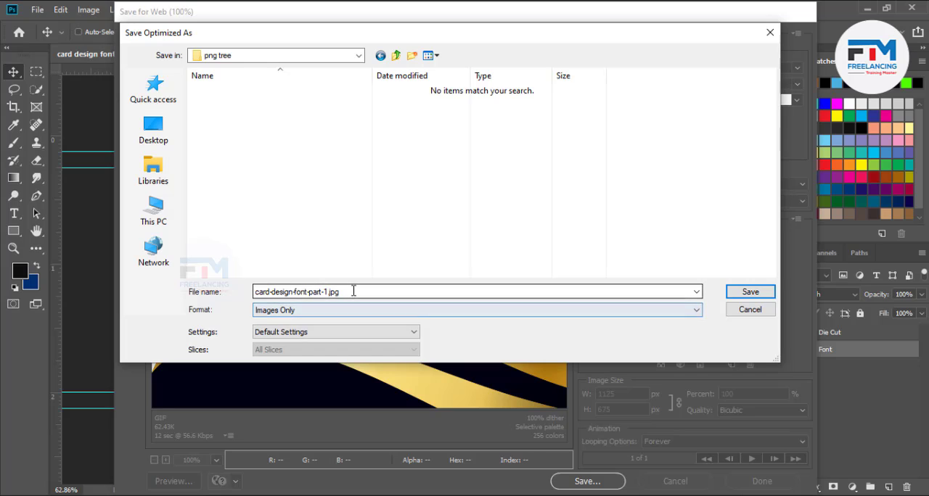
click(325, 292)
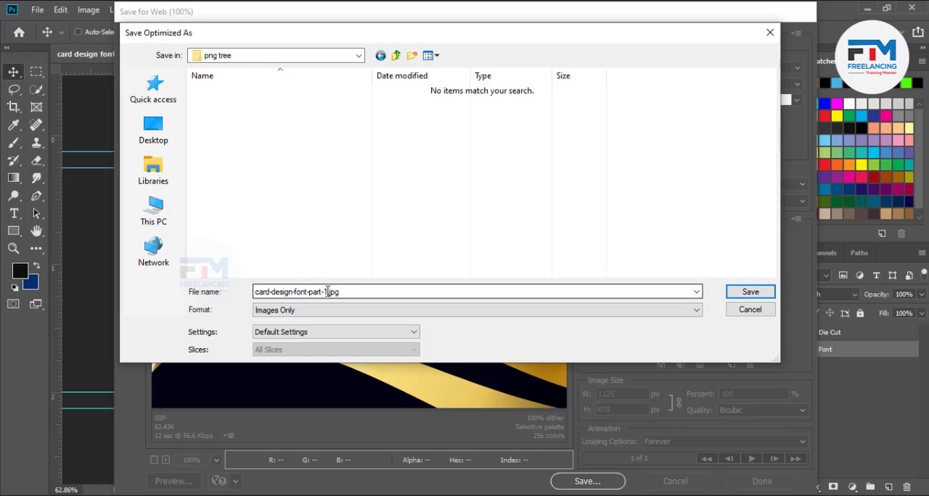
click(748, 293)
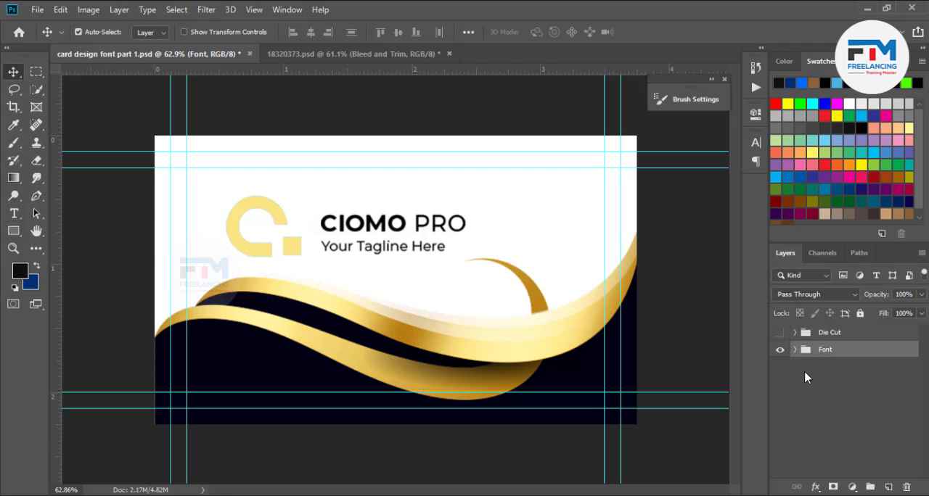
- Undo the deletion of the Back group and delete the Font group instead
key(ctrl+z)
key(Delete)
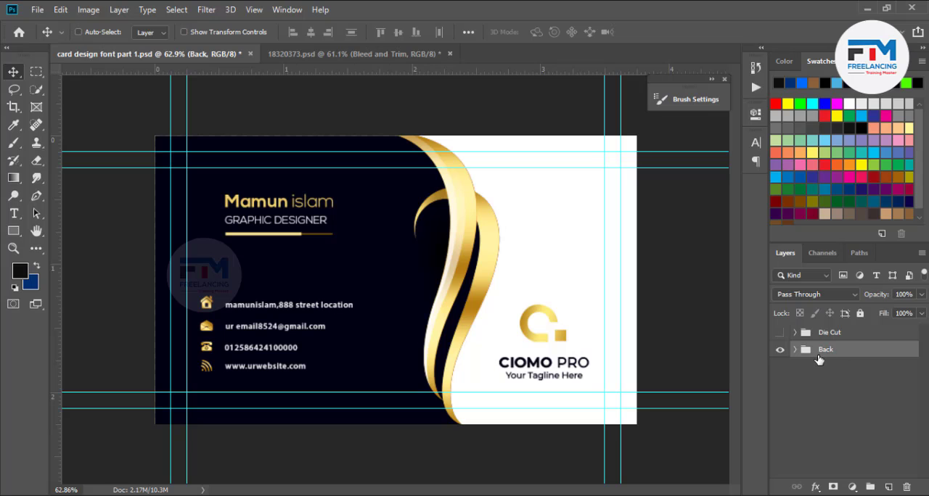
- Save the back design as a separate Photoshop file named "card design back part 1.psd" in the png tree folder
key(ctrl+shift+s)
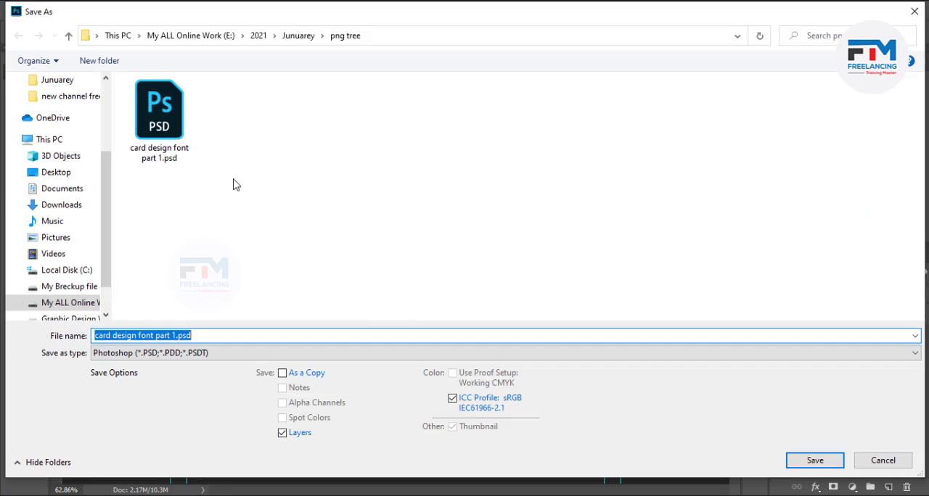
click(152, 143)
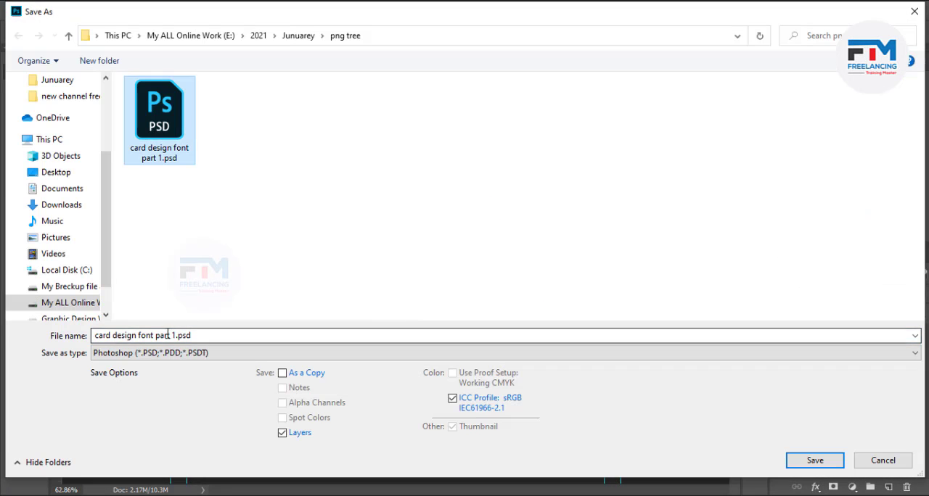
click(172, 334)
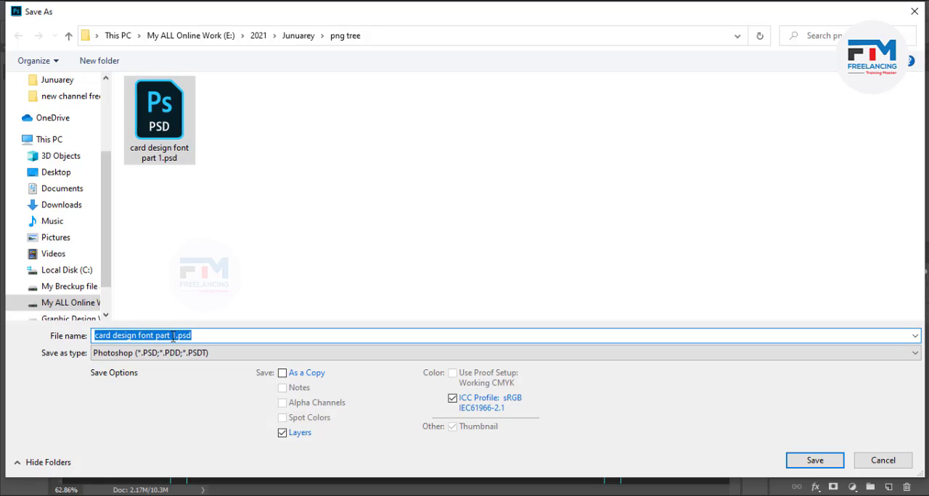
click(170, 336)
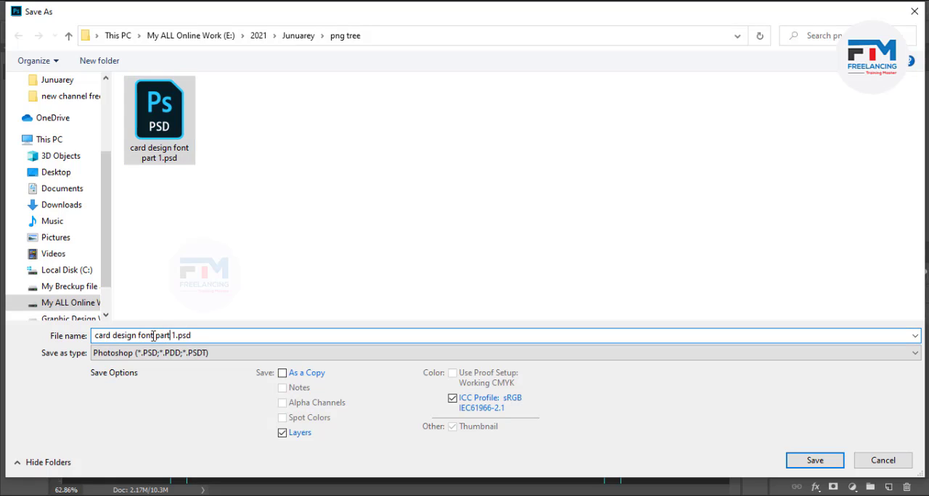
double_click(153, 336)
text(back)
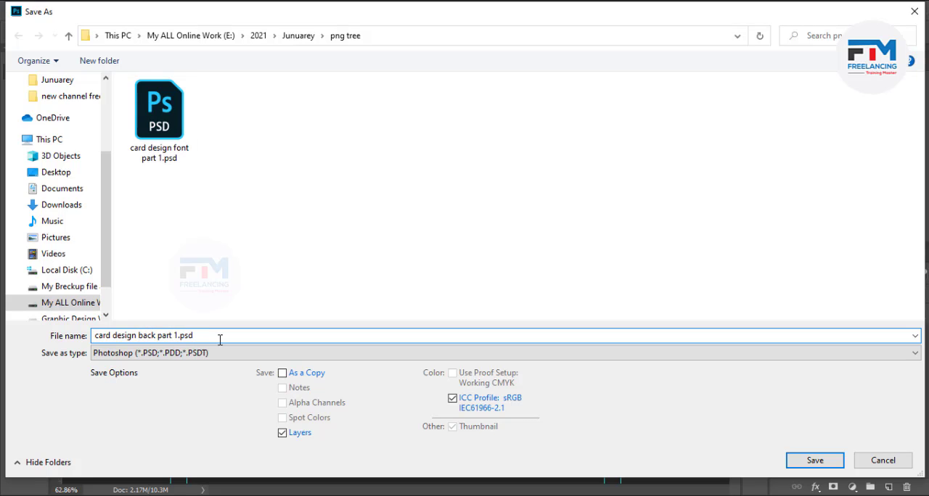
key(Return)
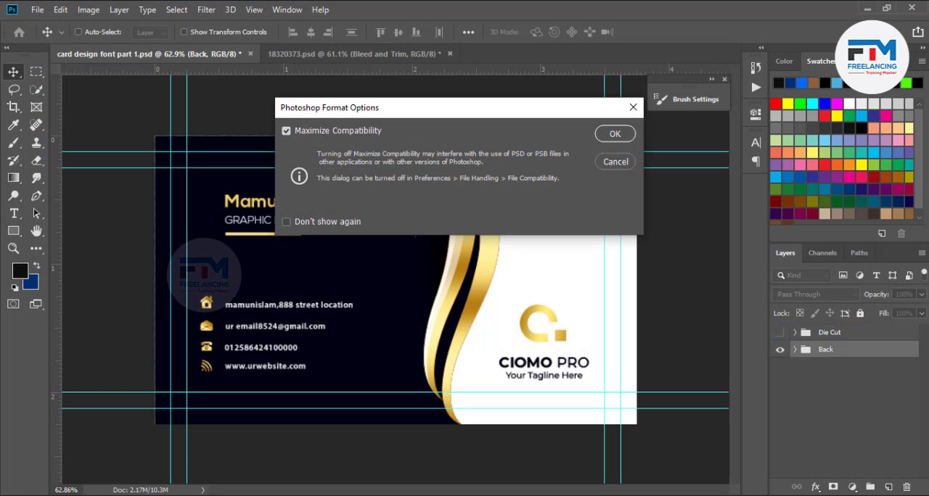
click(614, 134)
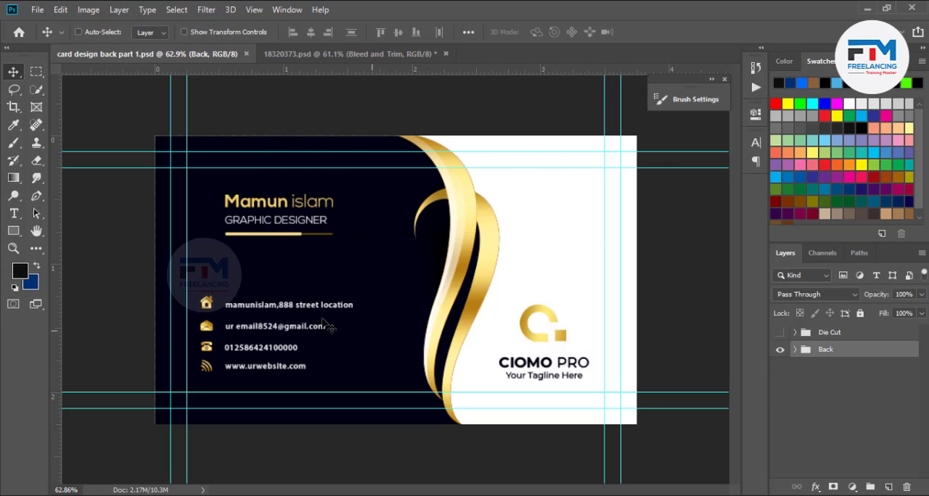
- Export the back design with Save for Web as a JPEG named card-design-back-part-1.jpg into the png tree folder
key(ctrl+alt+shift+s)
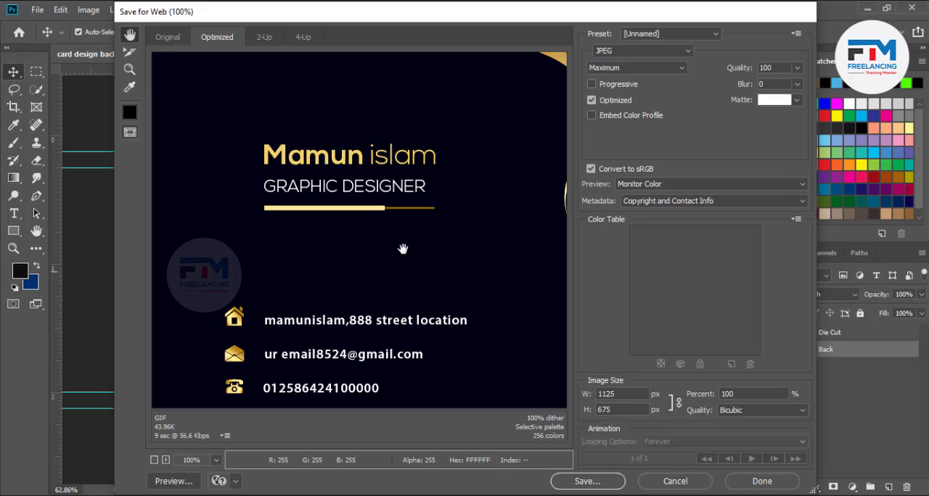
click(586, 482)
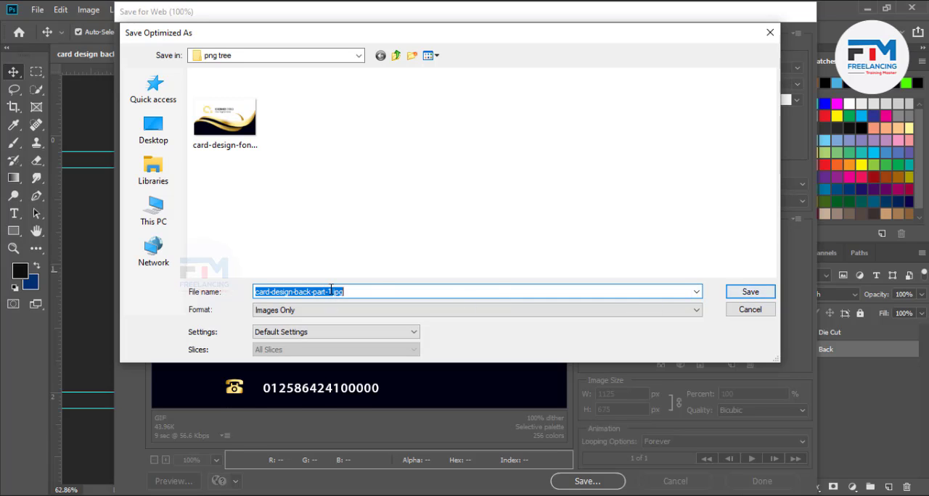
click(748, 291)
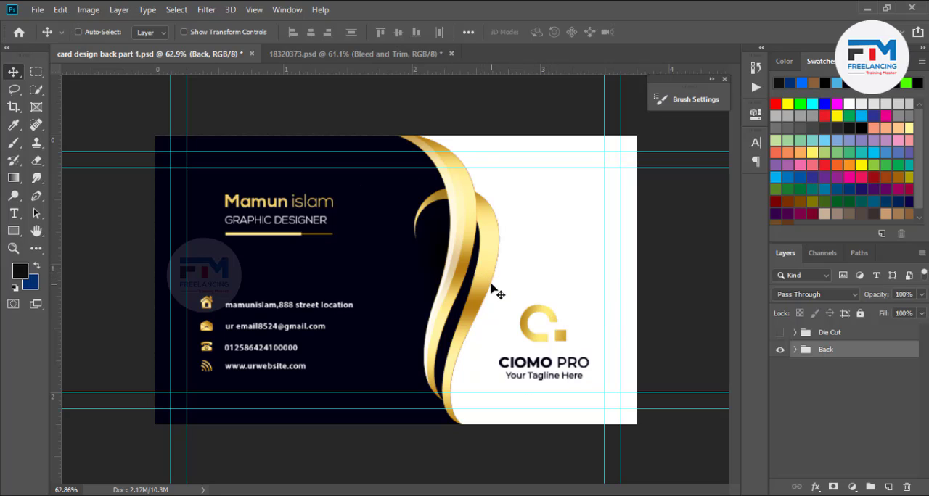
- Undo the deletion of the Font group and save the complete card design as a Photoshop file named "1" in the png tree folder
key(ctrl+z)
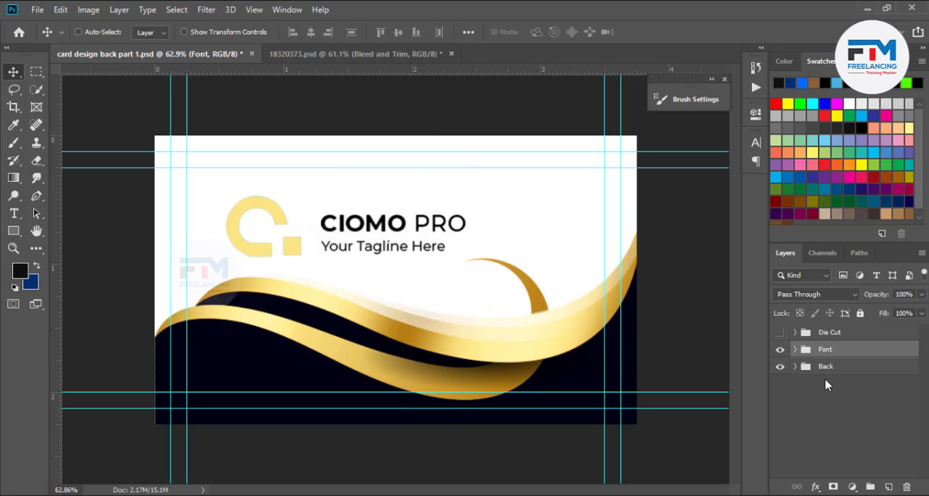
click(827, 400)
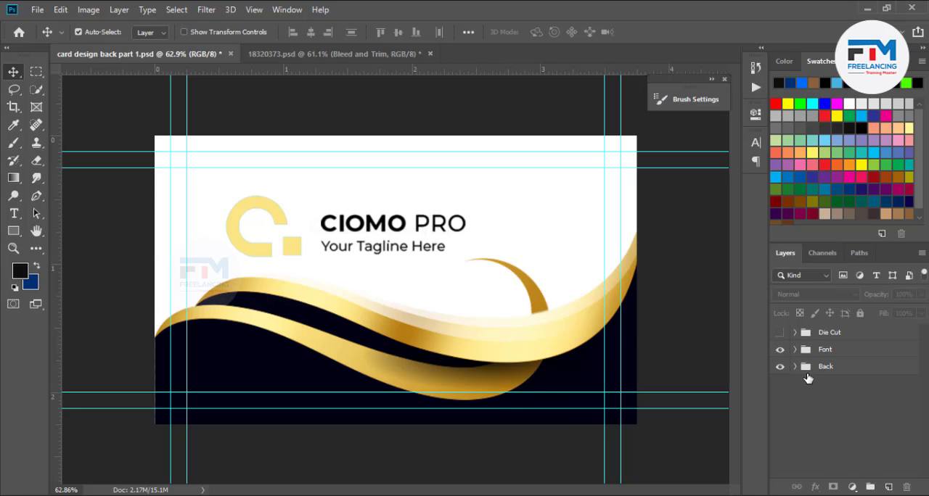
key(ctrl+shift+s)
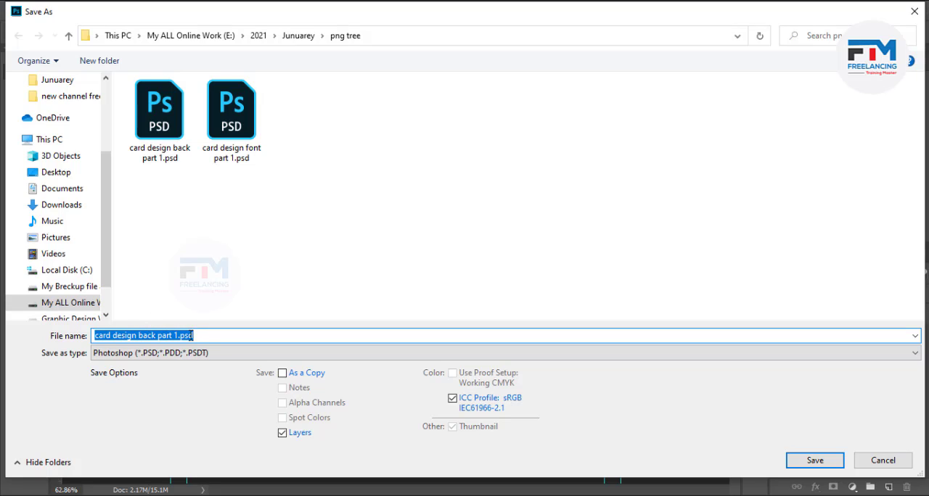
text(1)
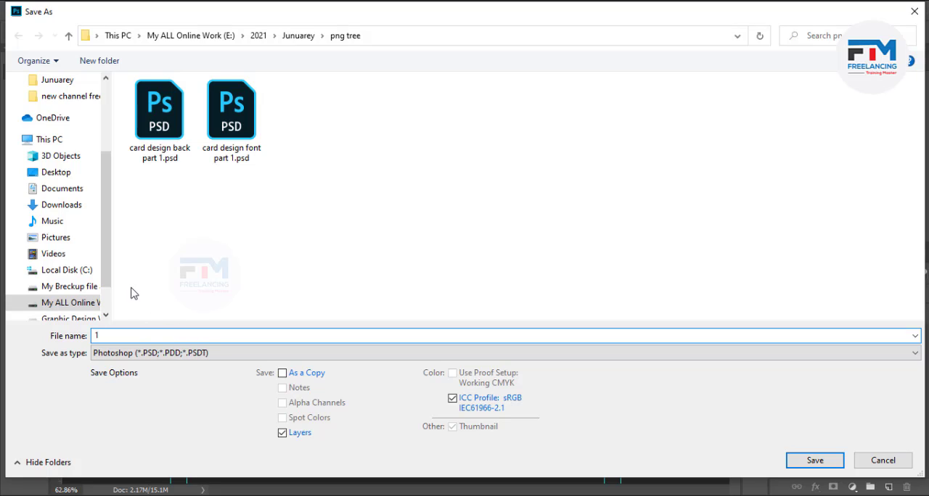
click(815, 462)
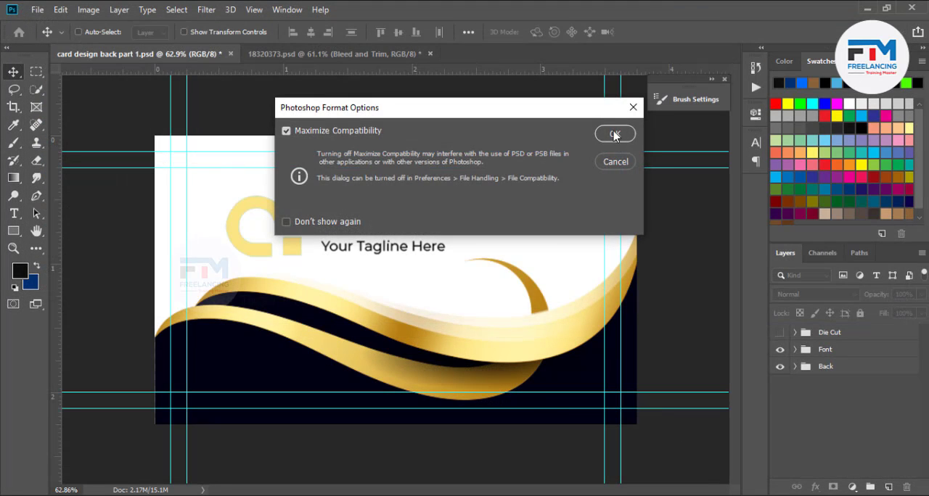
click(615, 135)
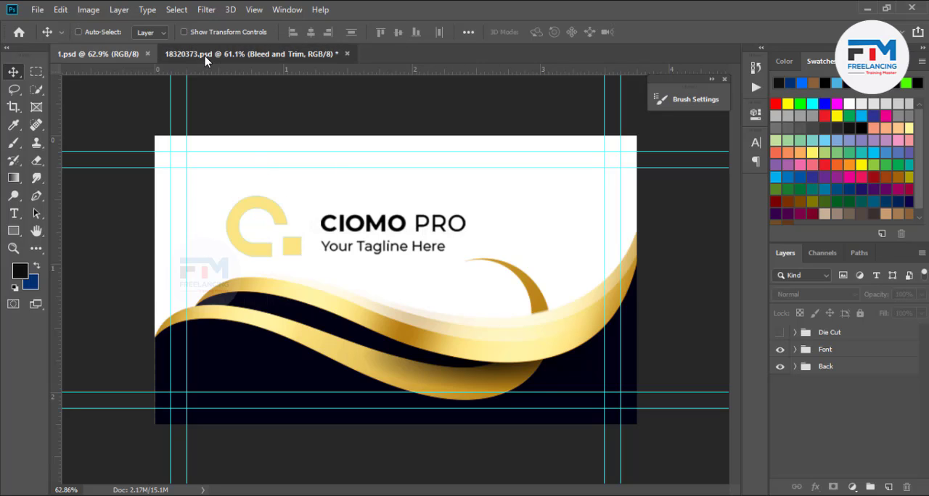
click(246, 53)
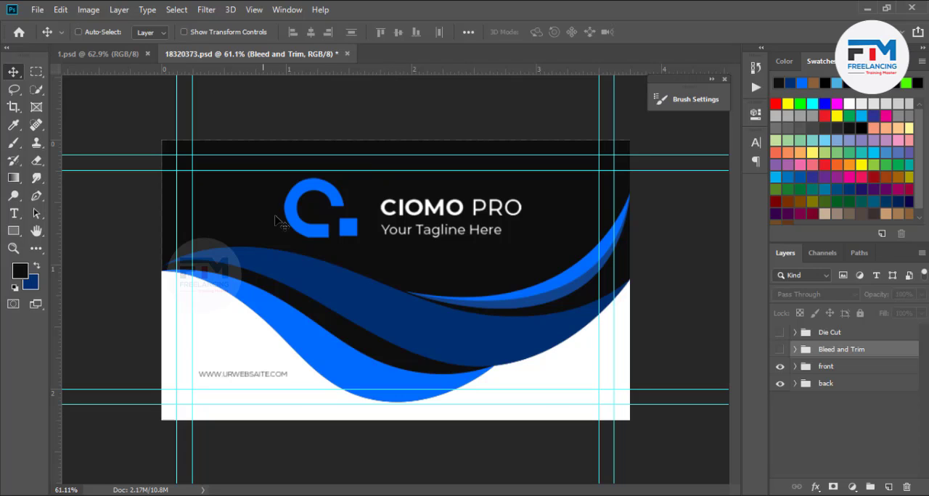
click(123, 50)
click(243, 55)
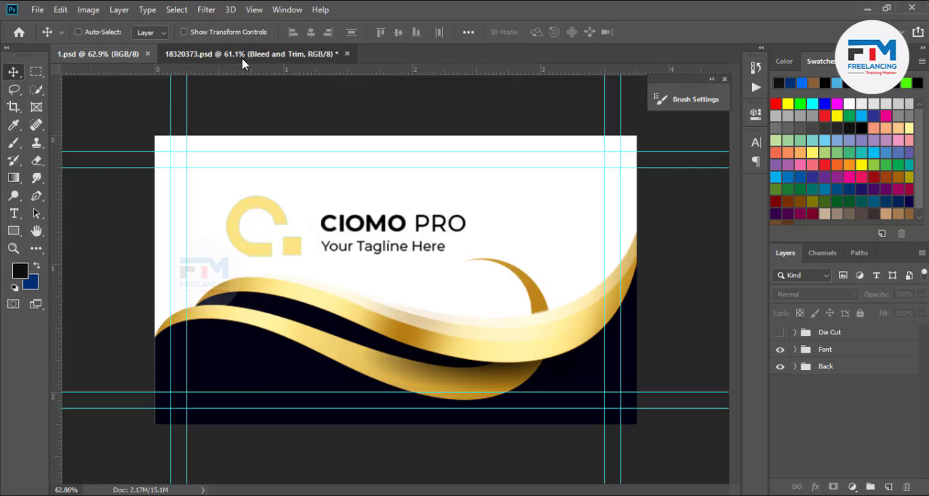
click(85, 55)
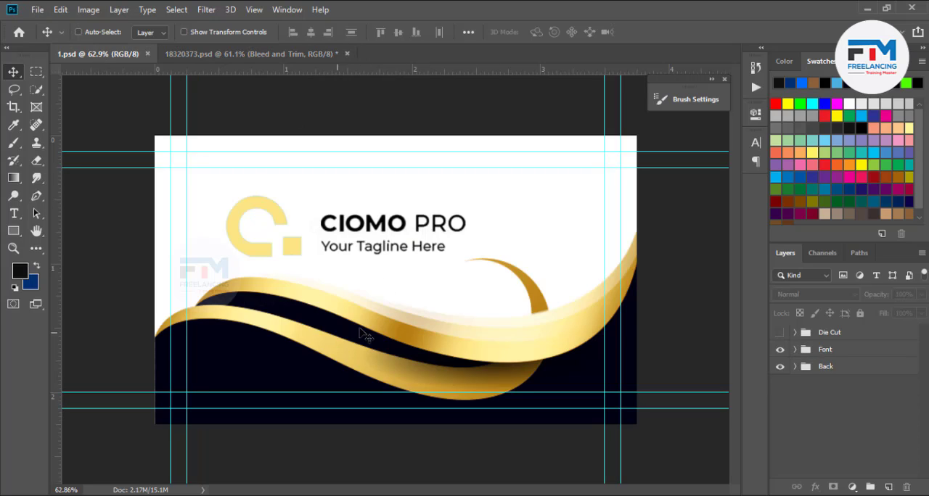
- Open the mockup file "business card moc 22222.psd" from the 2020 > Market plce > png tree folder on drive E
click(38, 11)
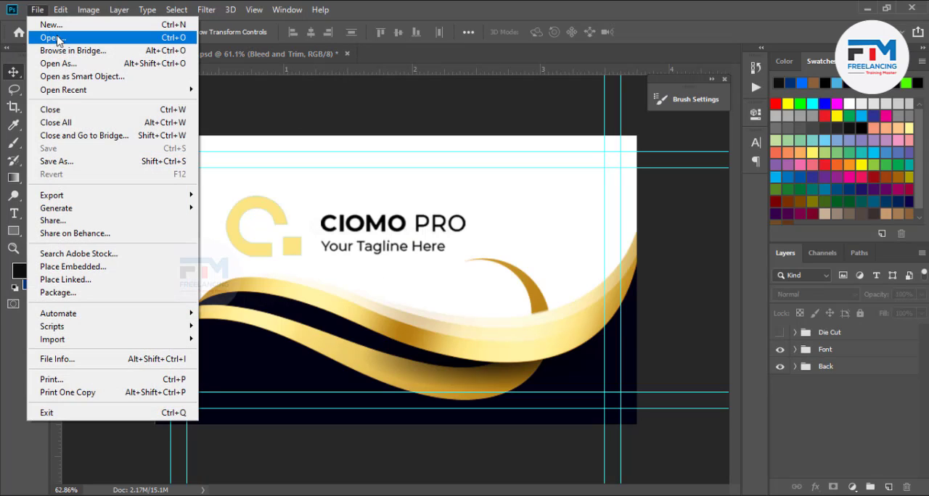
click(52, 37)
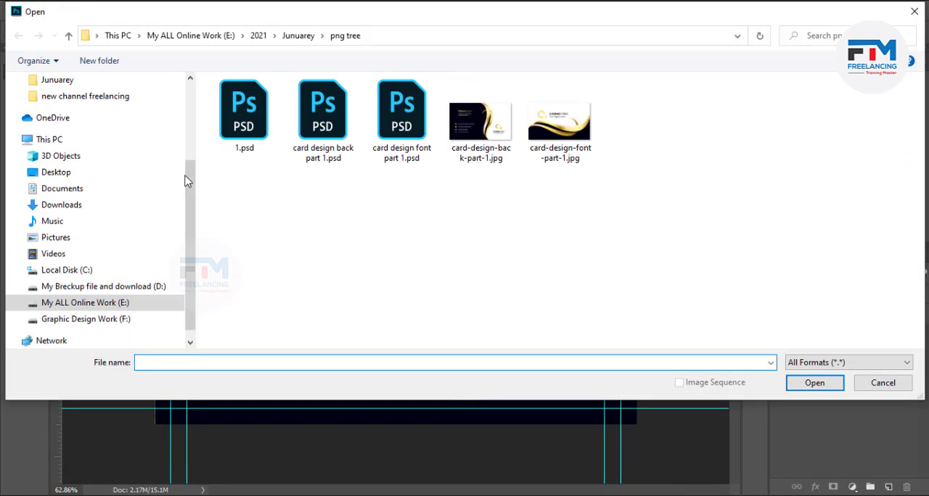
click(116, 303)
click(284, 118)
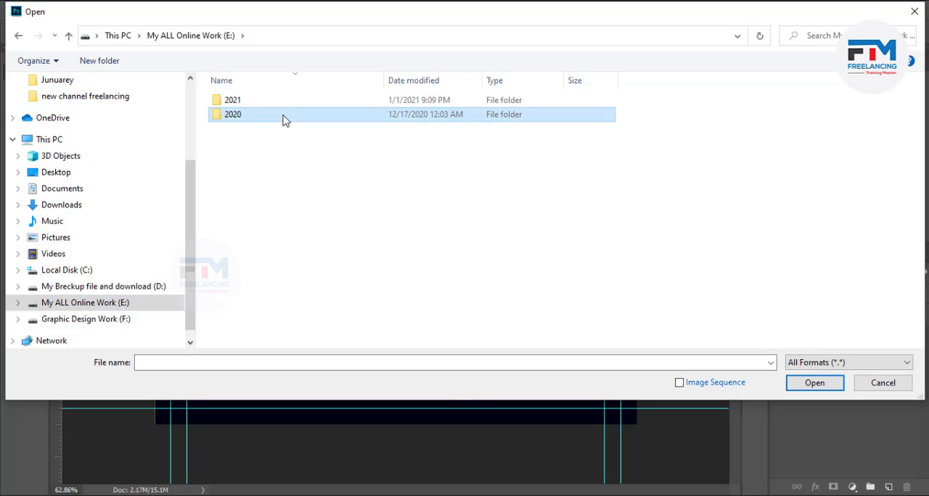
double_click(278, 119)
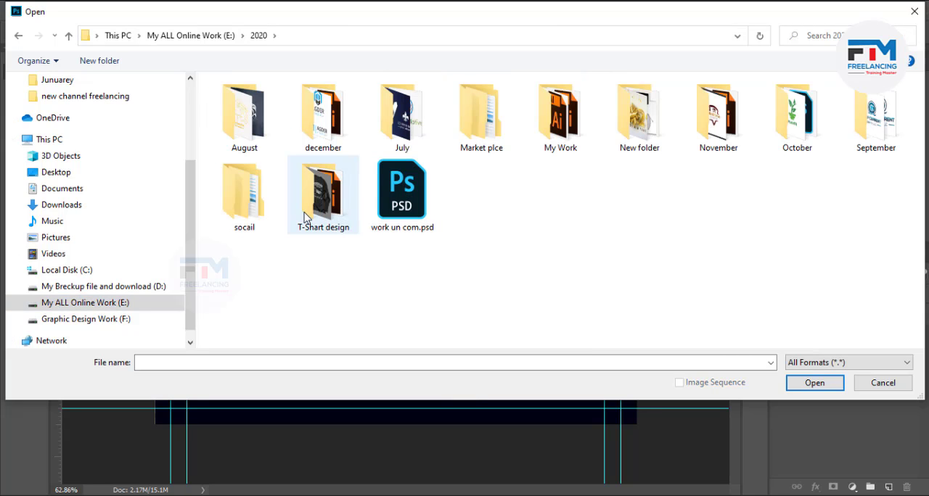
click(253, 217)
double_click(253, 217)
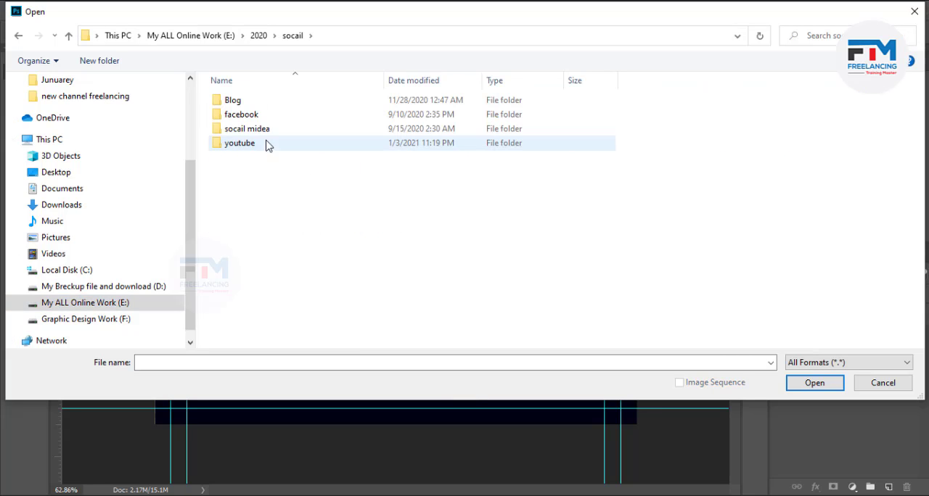
click(69, 36)
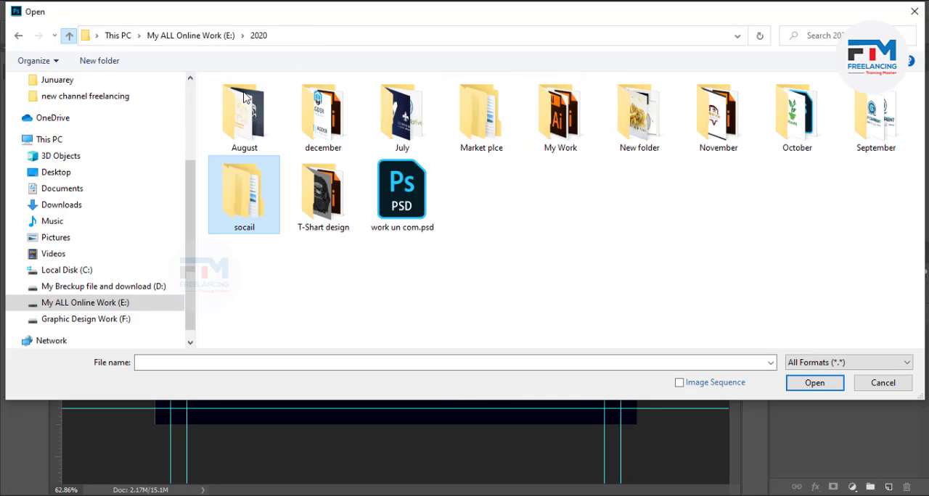
click(459, 138)
double_click(459, 138)
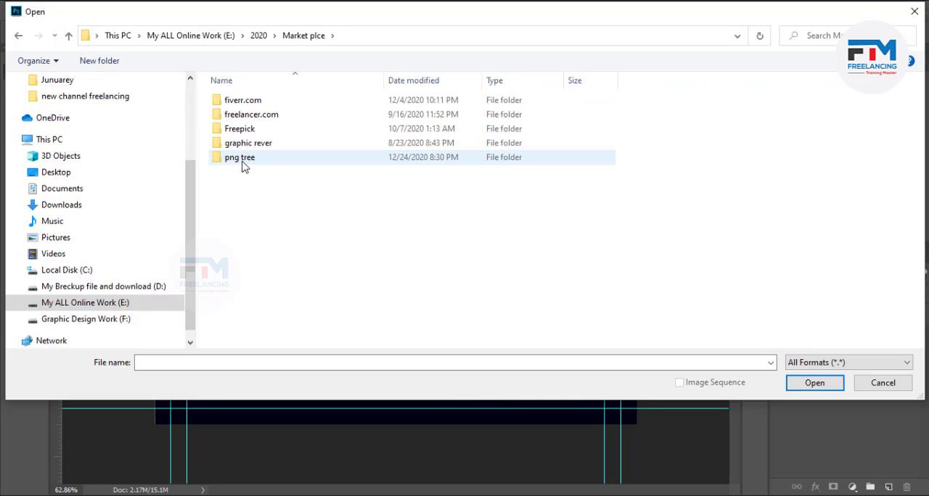
double_click(242, 158)
double_click(799, 314)
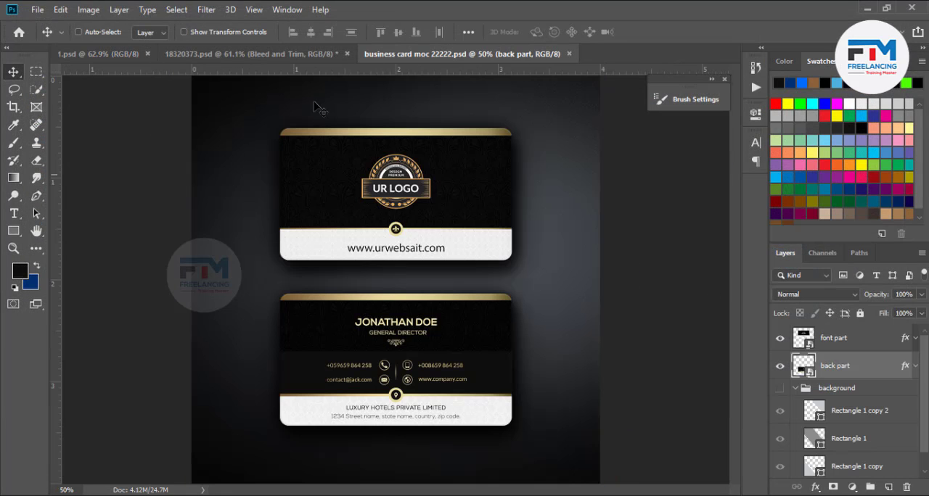
- Open the contents of the mockup's "font part" smart object for editing
scroll(441, 342, down, 2)
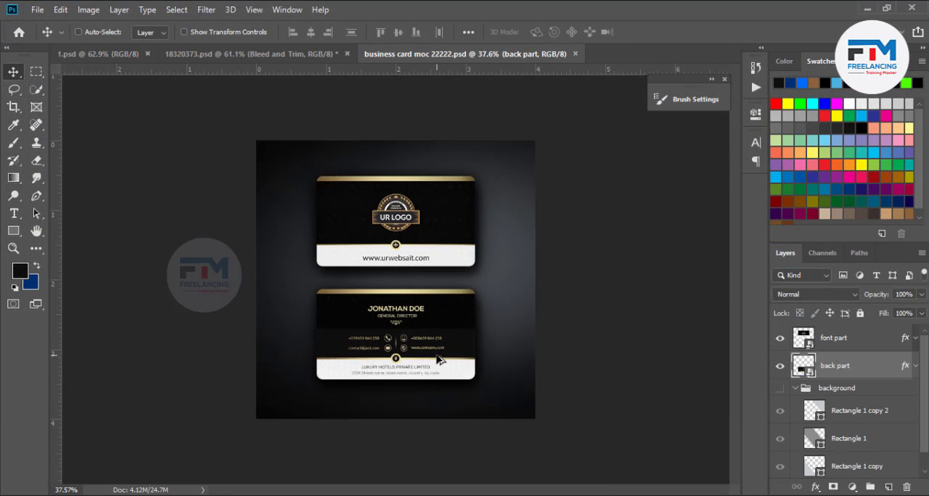
scroll(440, 357, up, 2)
scroll(440, 363, down, 1)
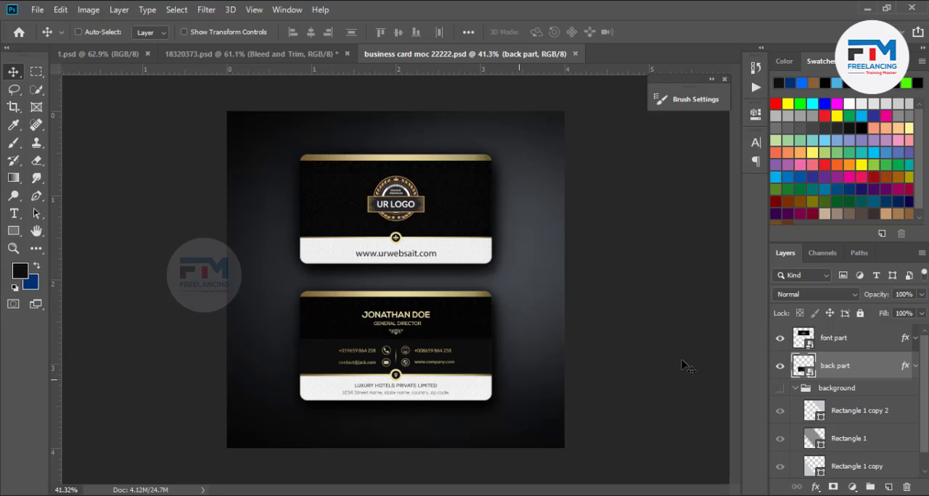
double_click(802, 340)
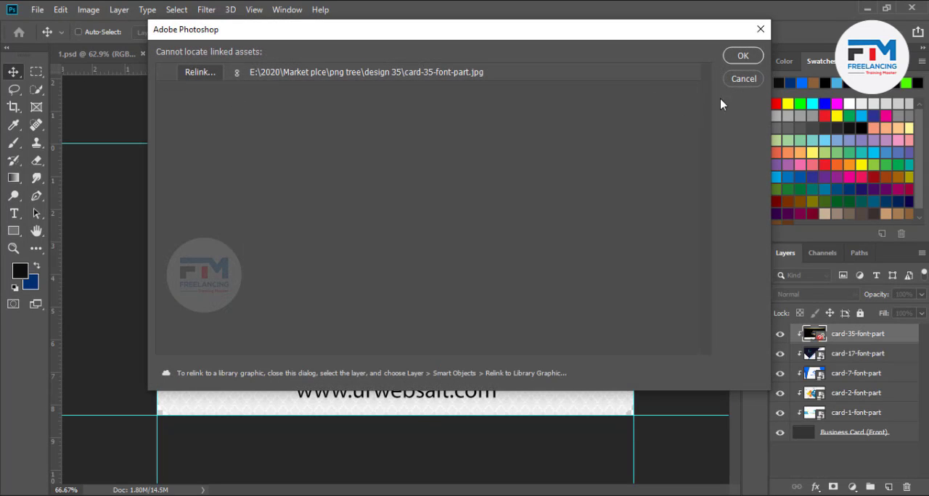
click(742, 79)
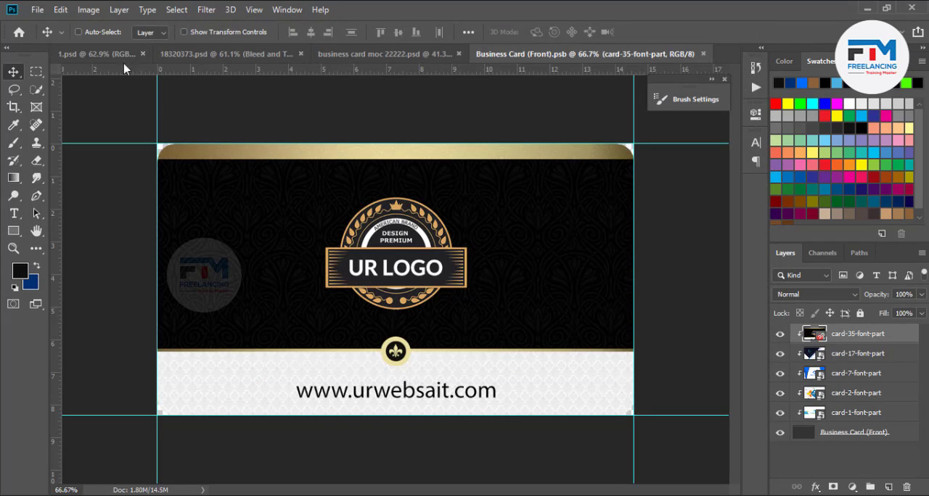
- Place card-design-font-part-1.jpg from the Junuarey > png tree folder as an embedded image, scaled to about 99.24% so it covers the card
click(37, 9)
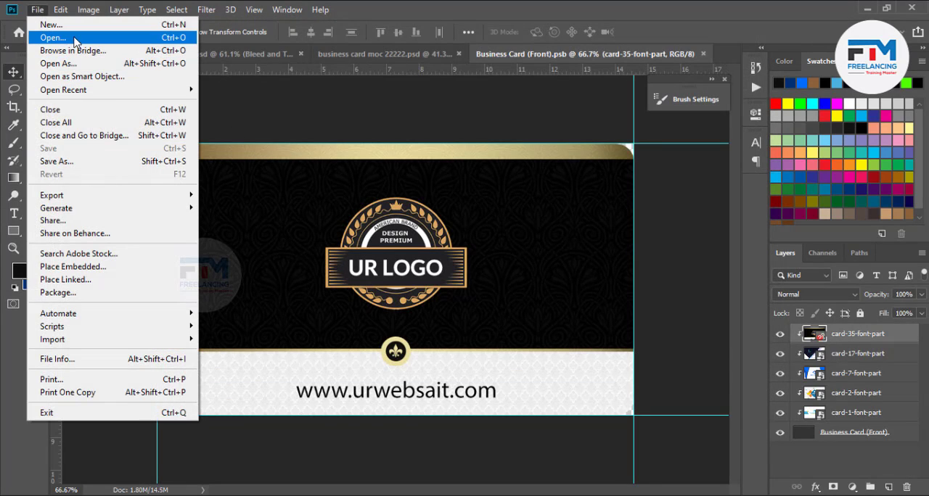
click(88, 267)
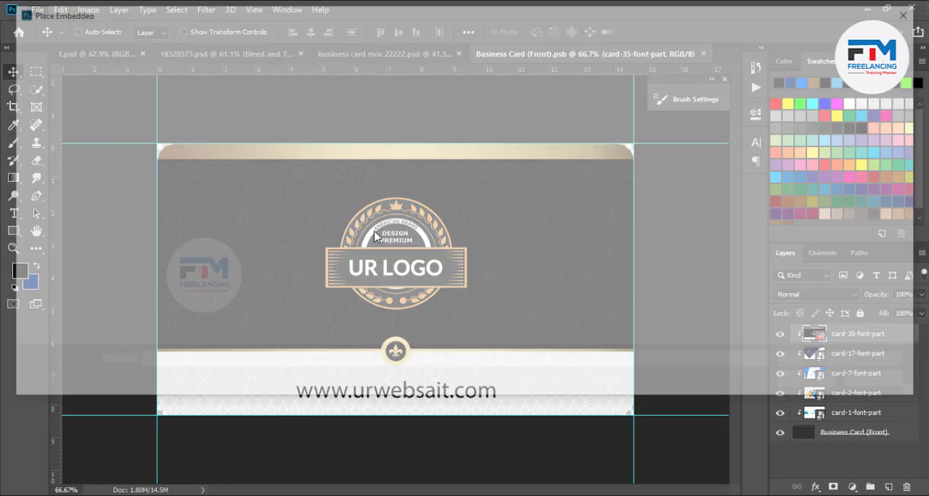
scroll(146, 164, up, 1)
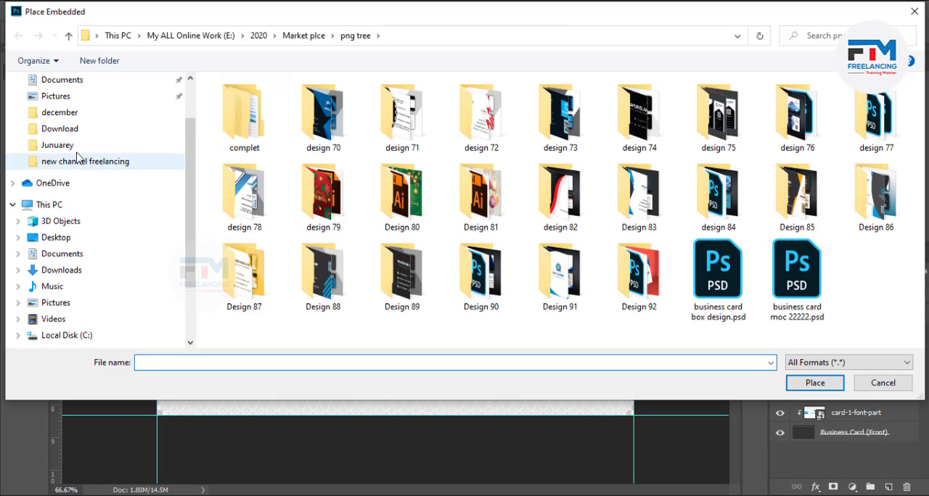
click(150, 145)
double_click(260, 141)
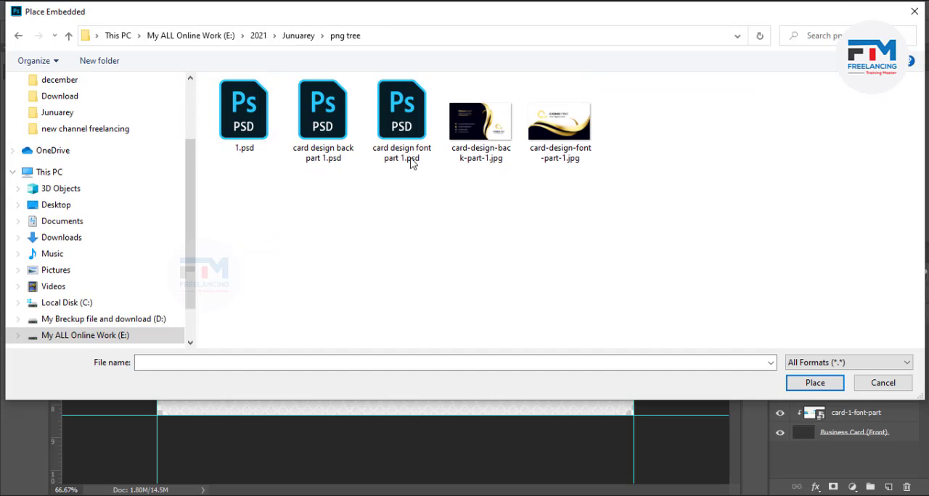
click(577, 147)
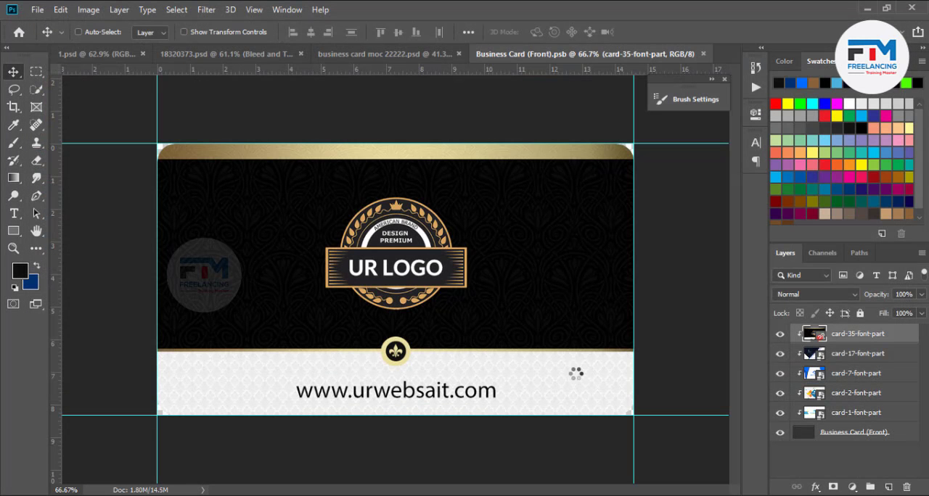
drag(629, 418, 638, 441)
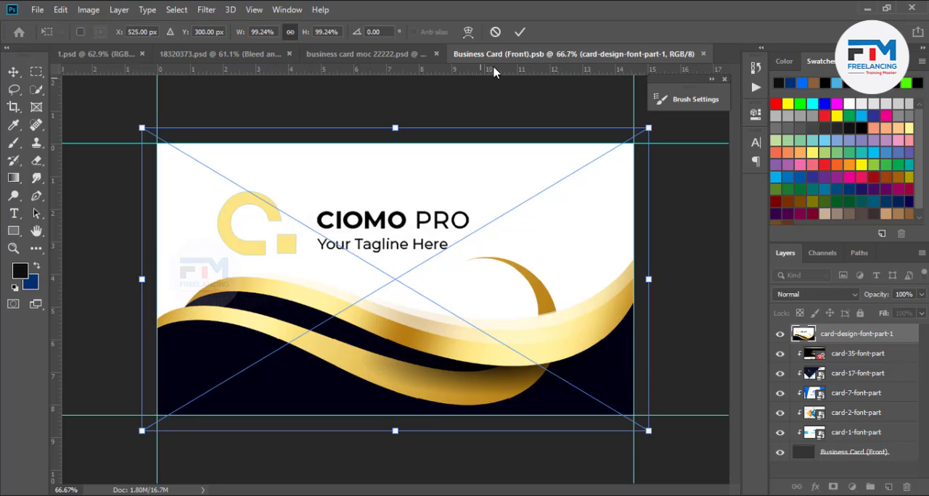
click(519, 32)
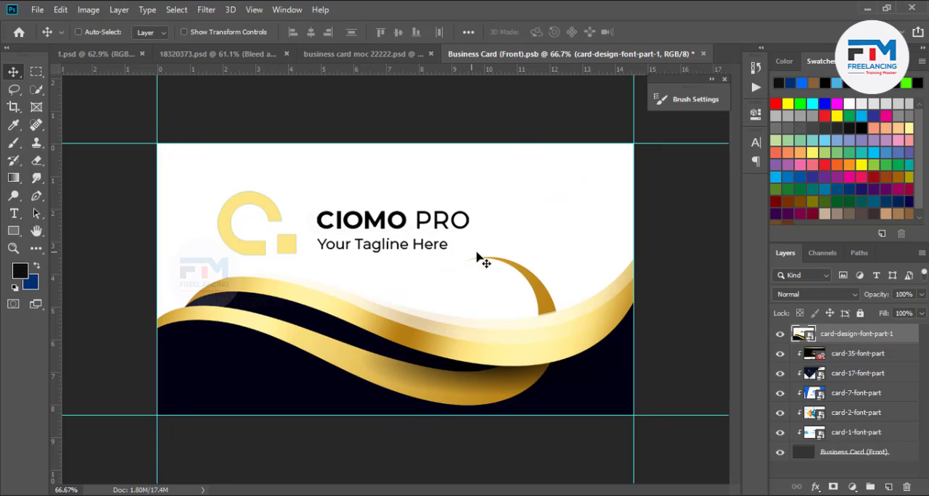
- Clip the placed front design to the card shape, save the smart object and return to the business card mockup
right_click(885, 339)
click(751, 296)
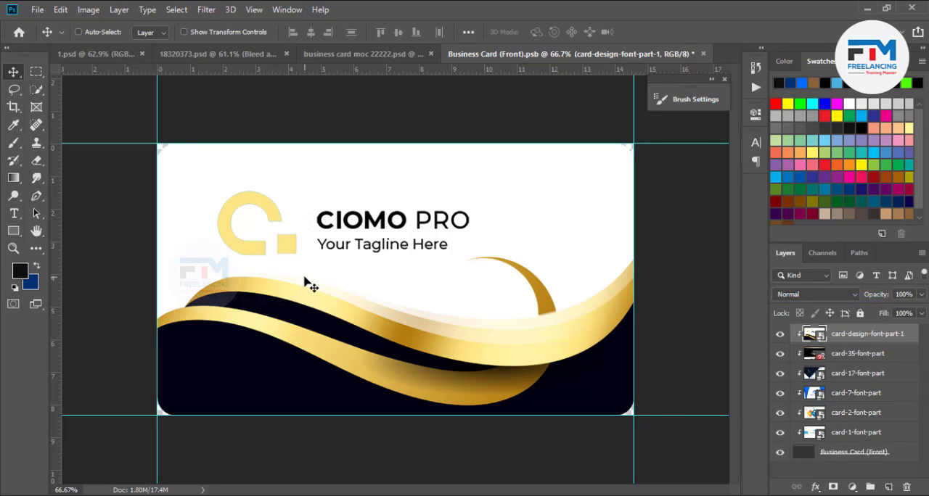
key(ctrl+s)
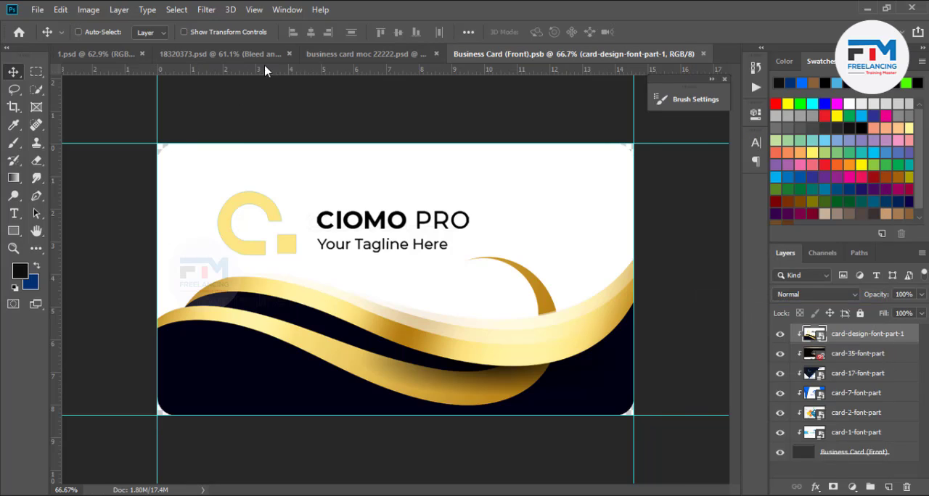
click(347, 55)
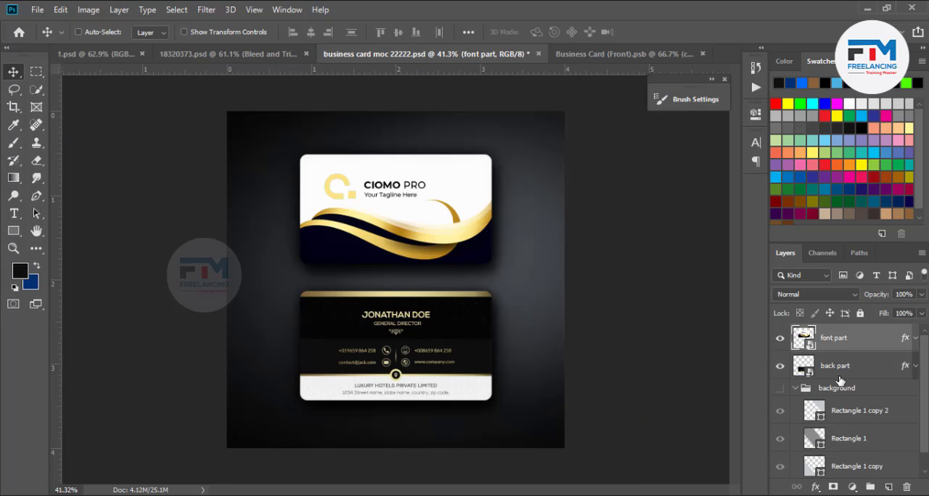
- Open the "back part" smart object and place card-design-back-part-1.jpg as an embedded image, enlarged to cover the whole card
double_click(804, 367)
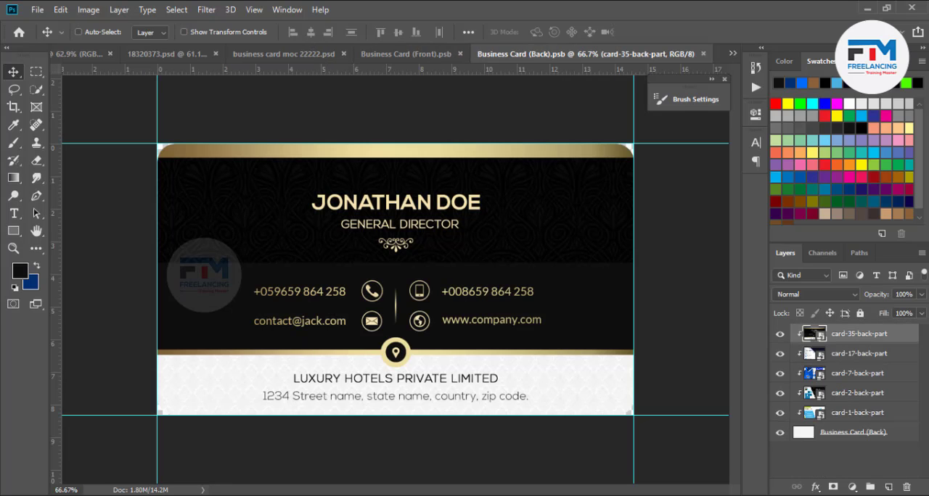
click(37, 10)
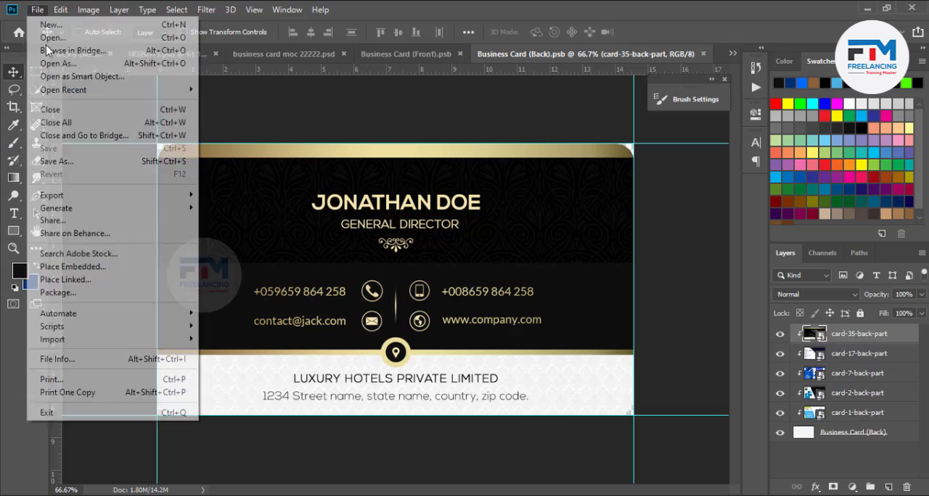
click(87, 267)
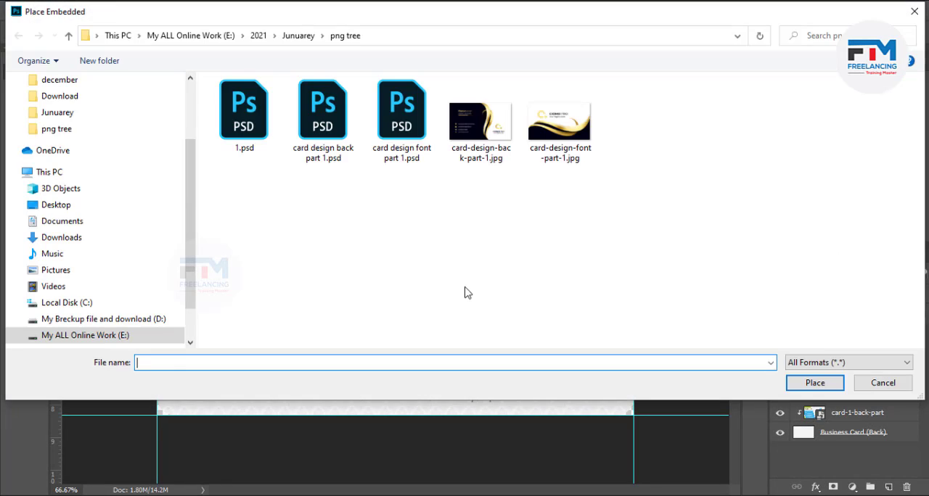
double_click(490, 140)
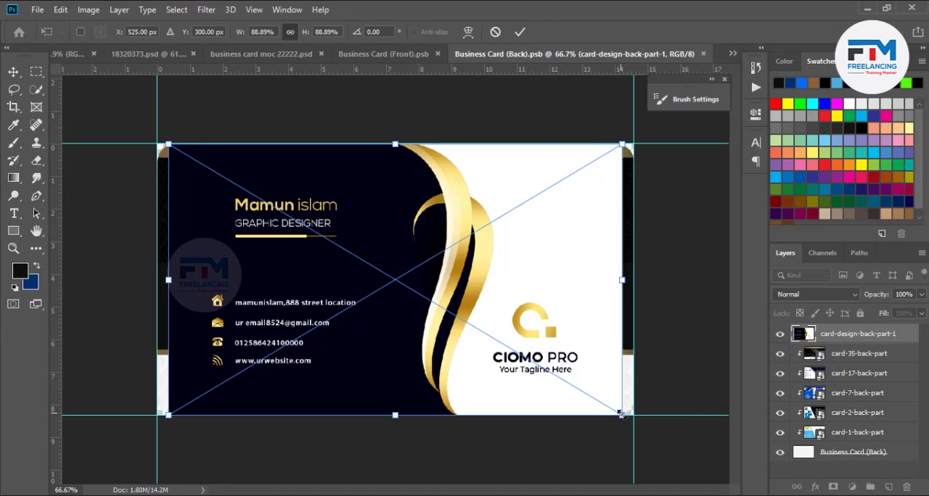
drag(637, 431, 647, 433)
key(Return)
- Clip the placed back design to the card shape, save the smart object and return to the business card mockup
right_click(869, 343)
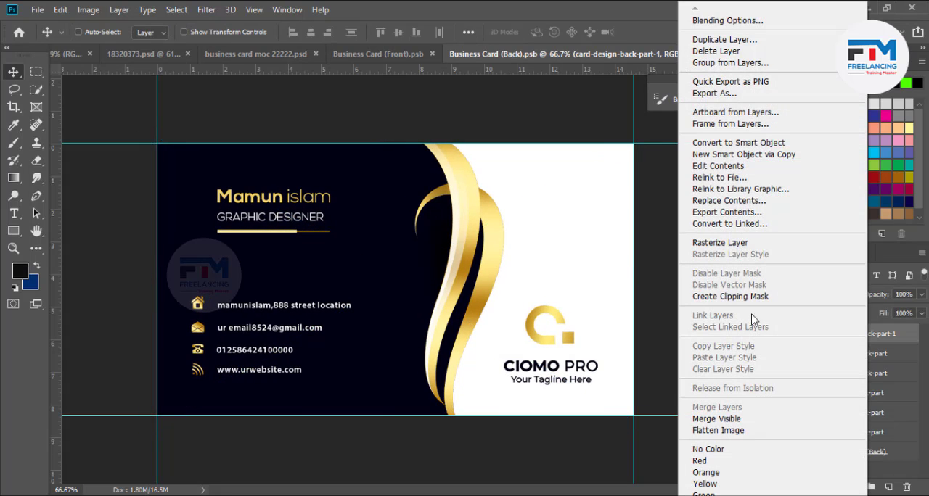
click(729, 297)
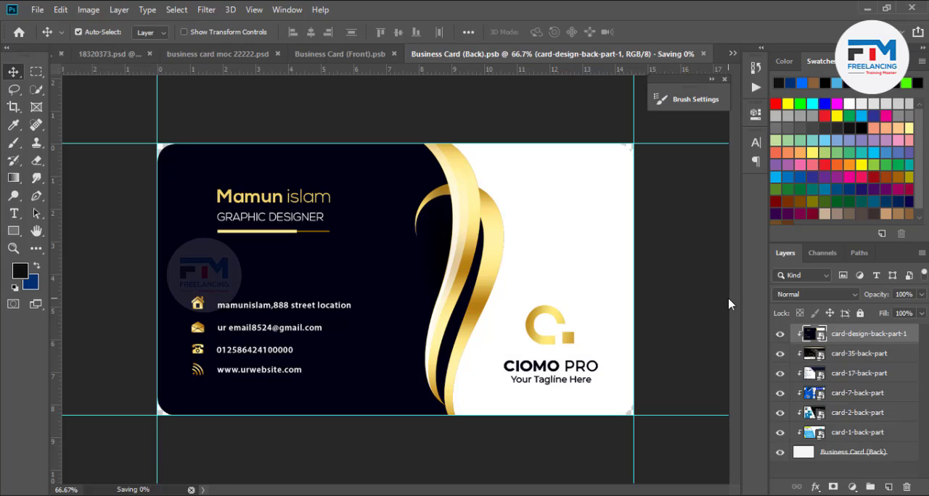
key(ctrl+s)
click(261, 53)
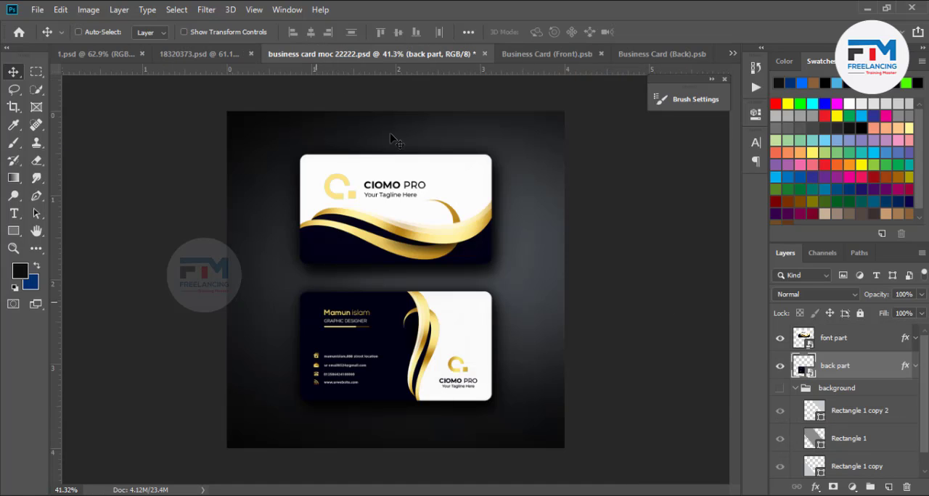
- Compare the mockup with and without the "background" group, leave the group shown and collapse it
click(780, 389)
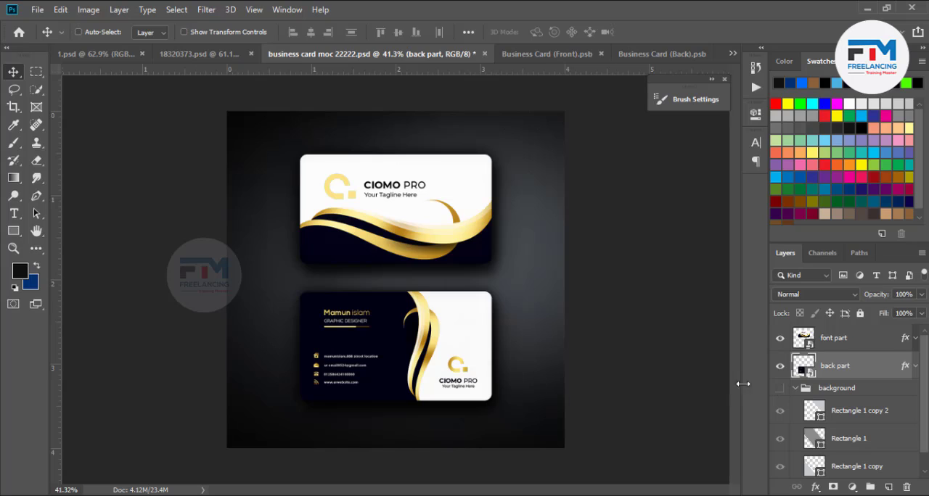
click(781, 390)
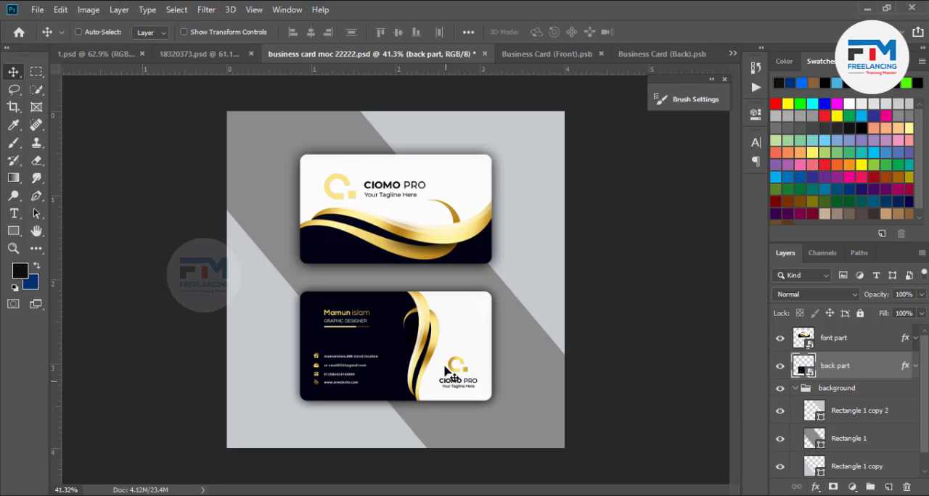
click(780, 391)
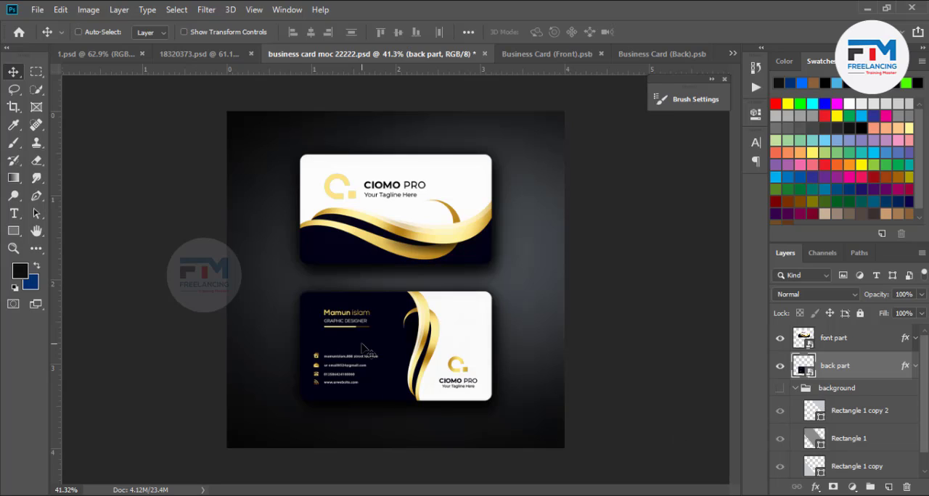
click(779, 391)
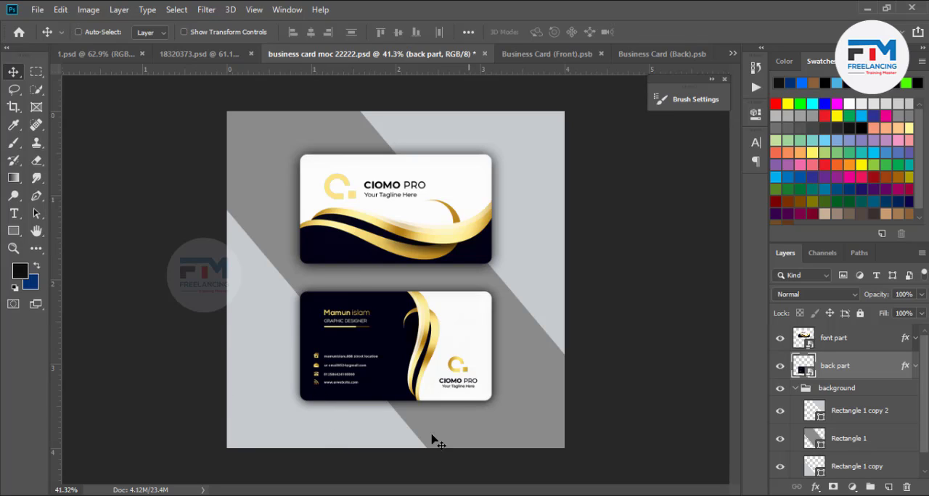
click(795, 390)
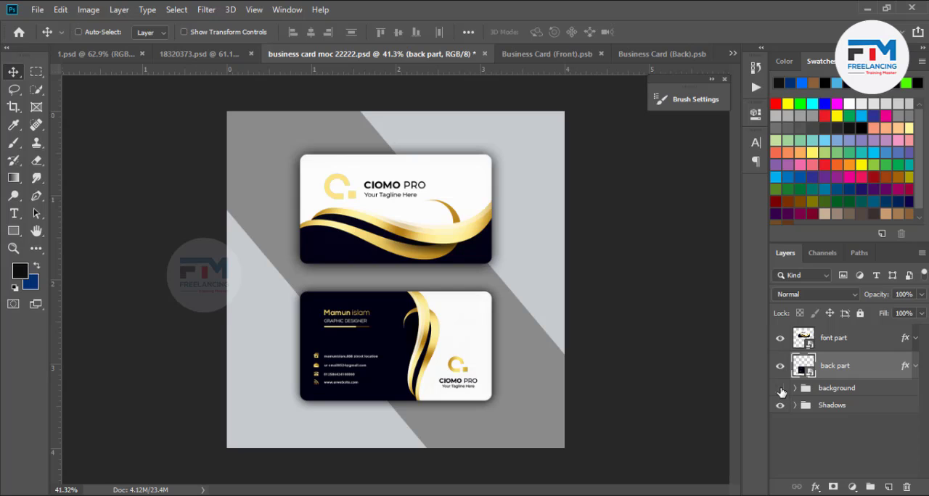
click(780, 391)
click(781, 390)
- Export the finished mockup with Save for Web as a maximum-quality JPEG named "1" in the png tree folder
key(ctrl+alt+shift+s)
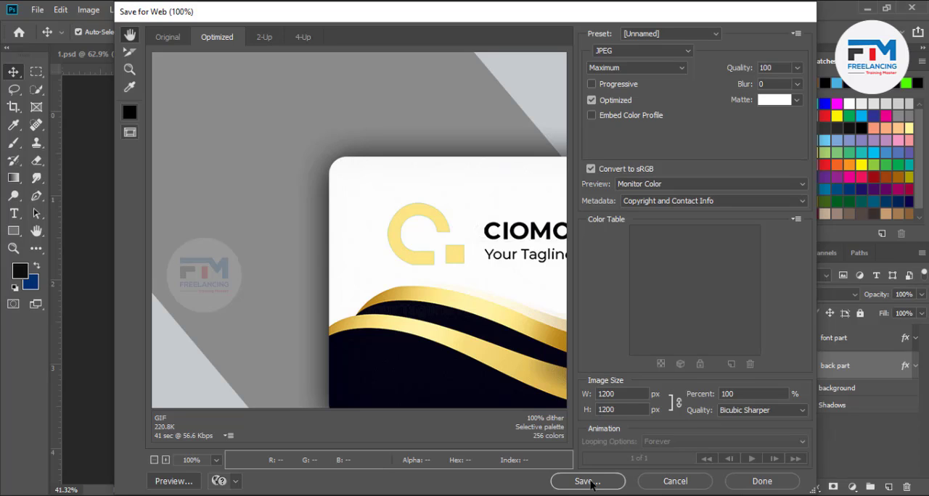
click(591, 481)
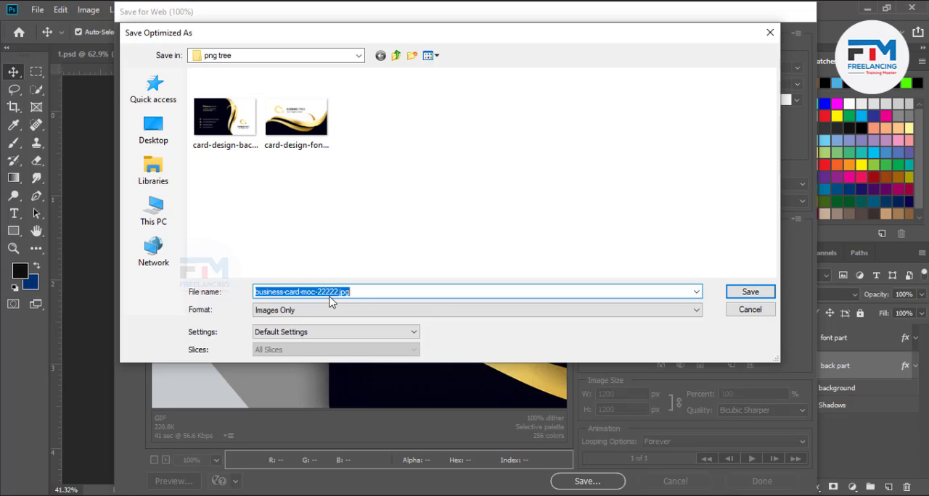
text(1)
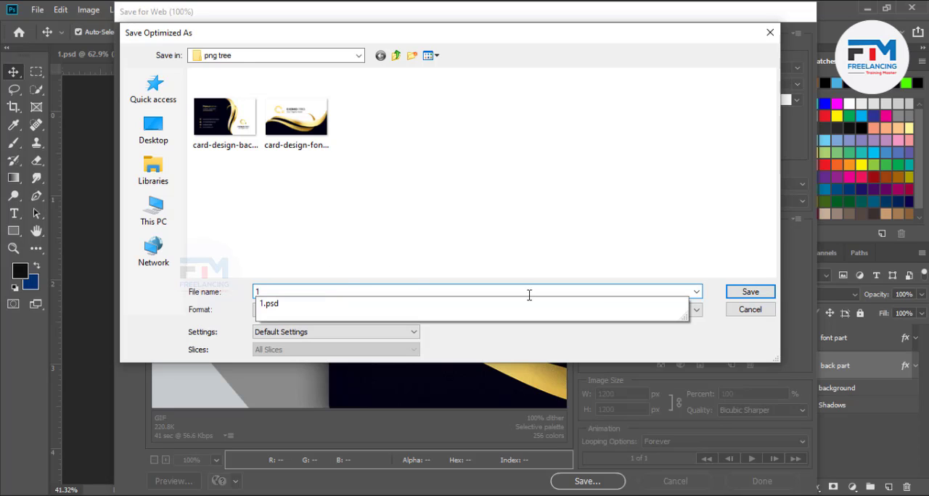
click(740, 293)
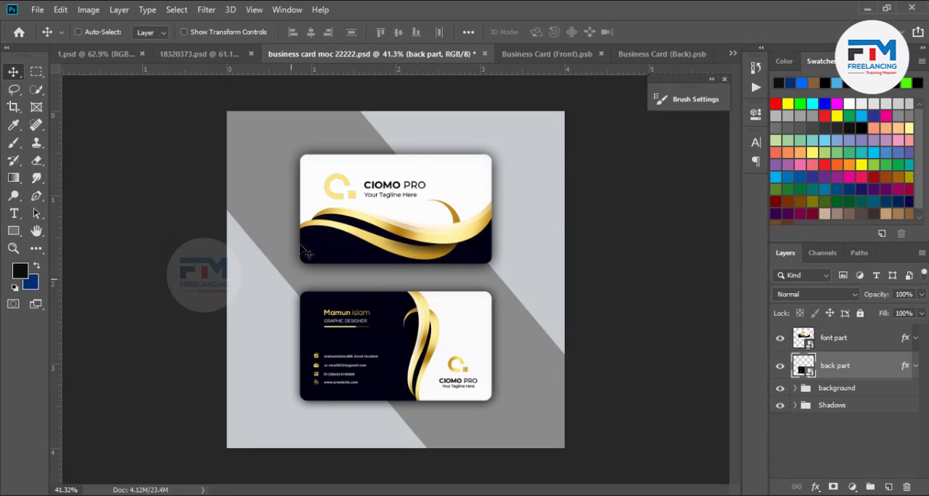
- Switch to 18320373.psd, select its "back" group, and start Save As with the Junuarey > png tree folder as the location
click(205, 56)
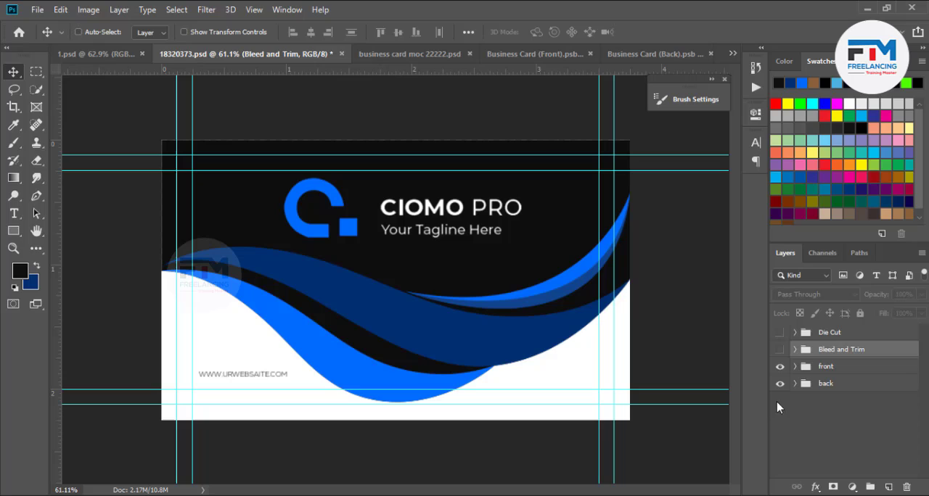
click(825, 385)
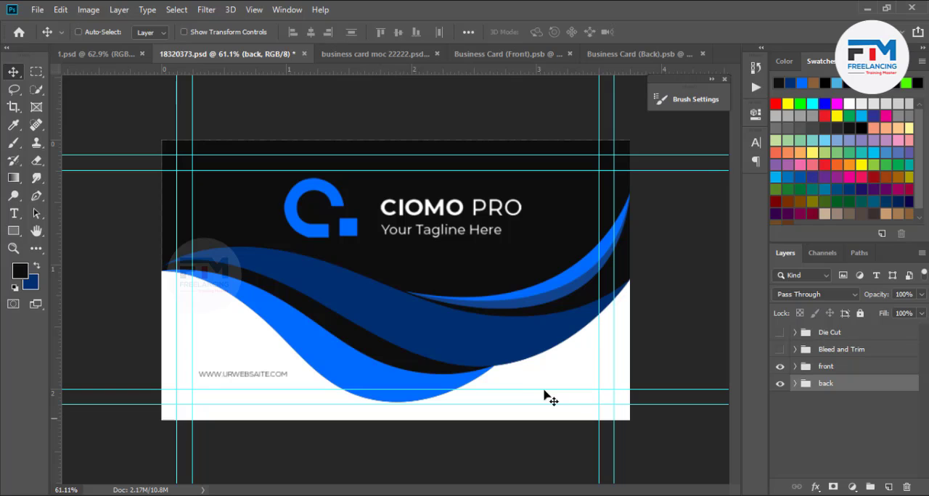
key(ctrl)
key(ctrl+shift+s)
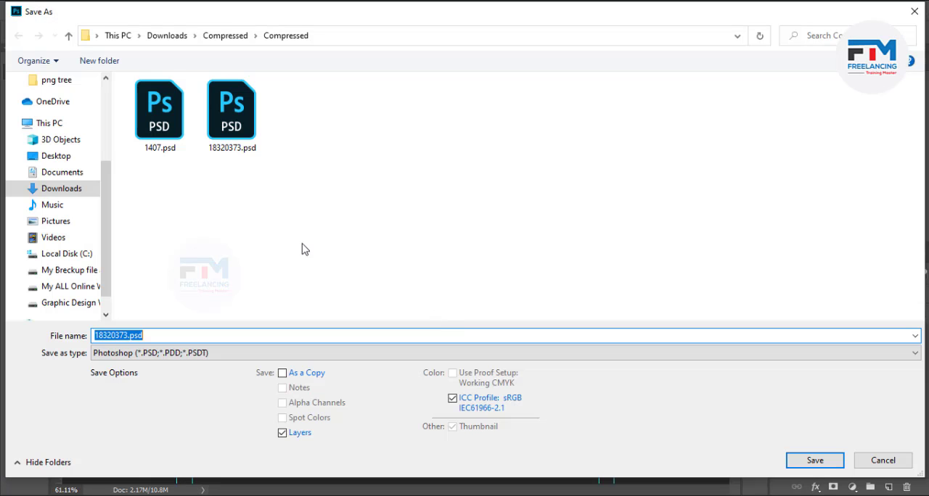
click(68, 36)
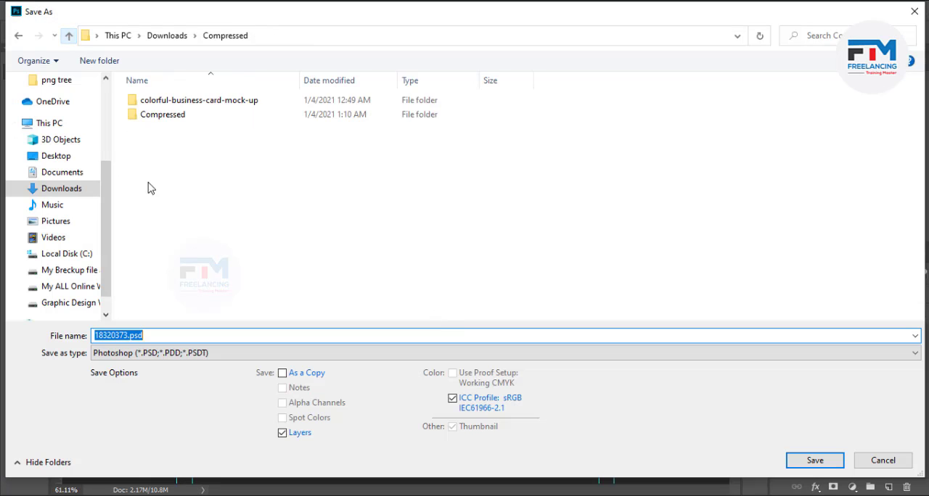
scroll(58, 124, up, 1)
click(58, 96)
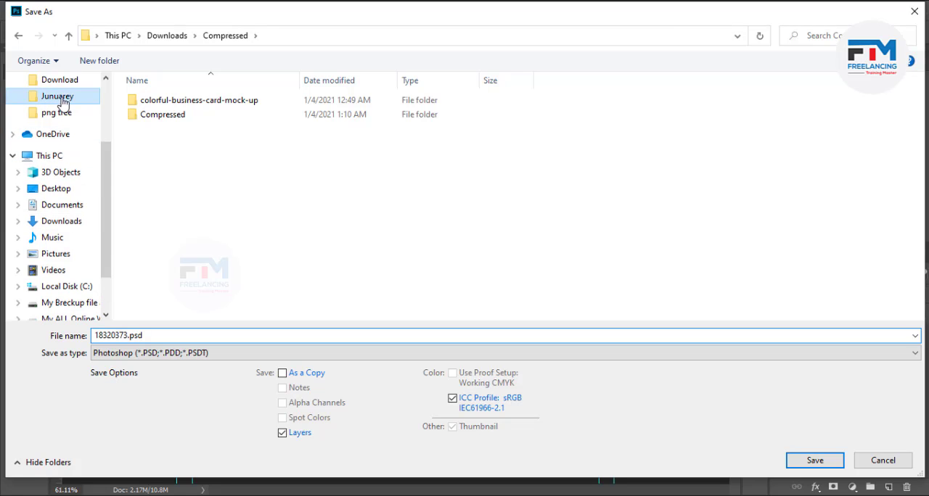
double_click(148, 135)
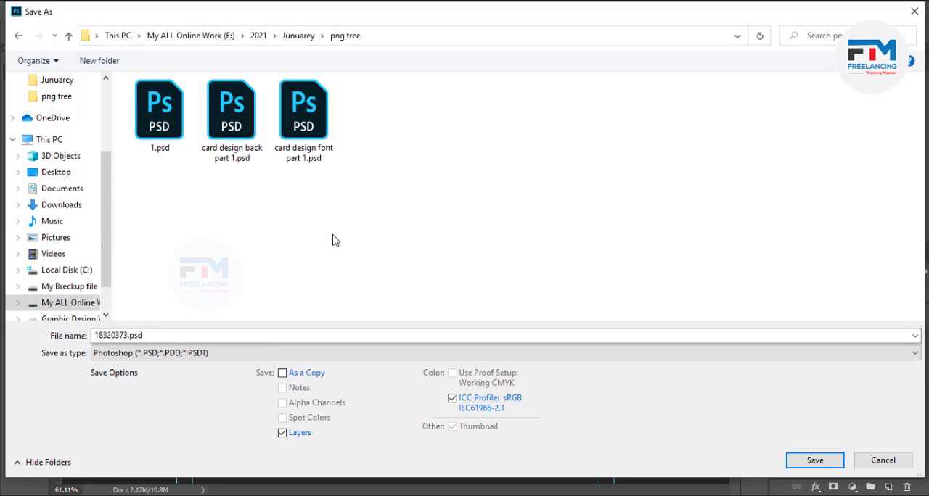
- Create a new folder named "design 2" inside the png tree folder and open it as the save location
right_click(283, 205)
mouse_move(349, 359)
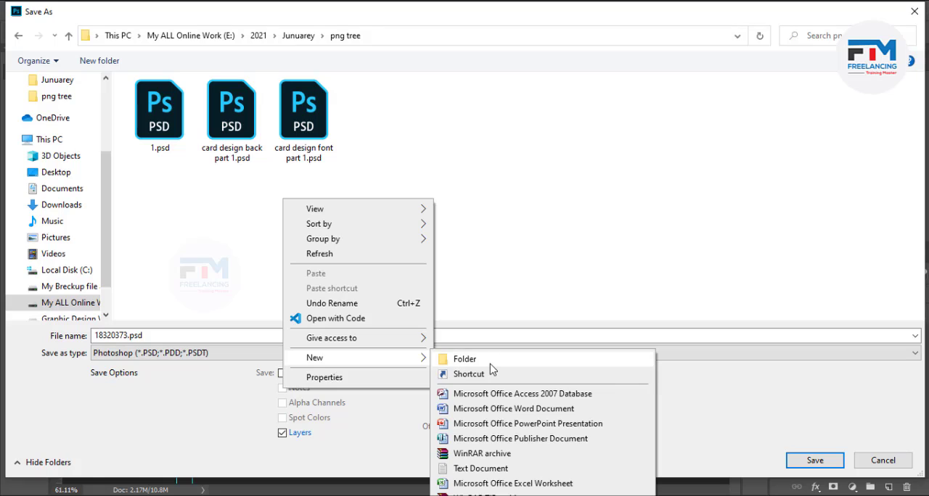
click(491, 362)
text(d)
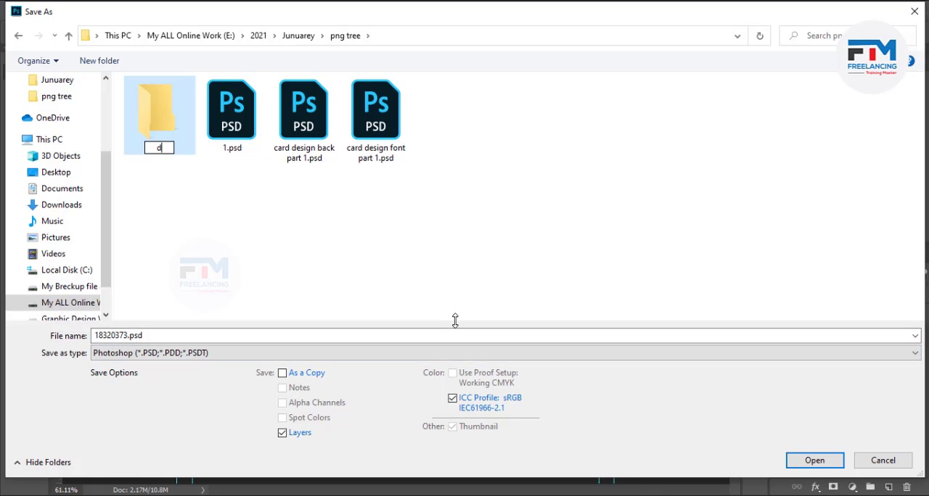
text(esign 2)
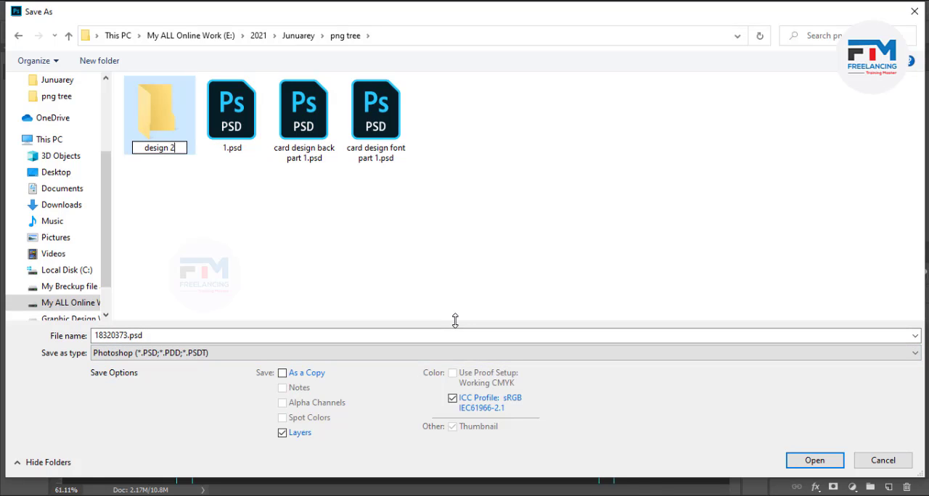
key(Return)
double_click(174, 143)
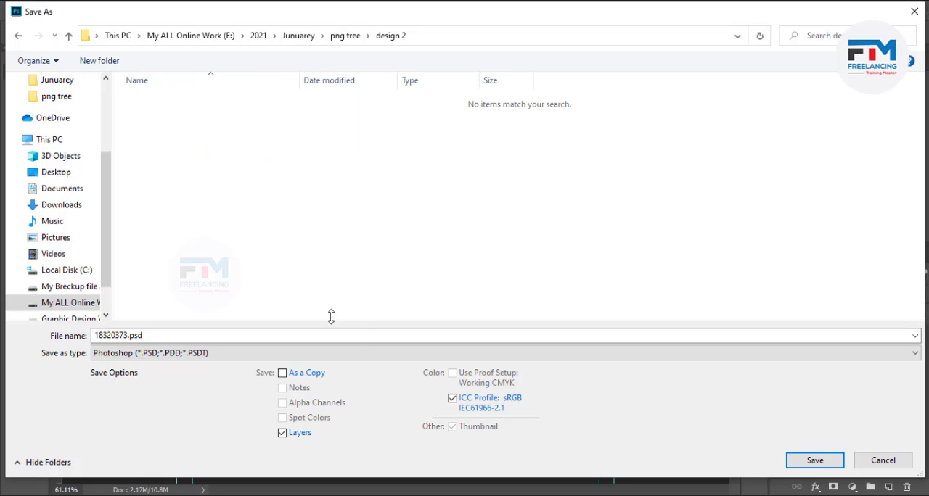
- Save the card design as a Photoshop file named "2" in the design 2 folder with Maximize Compatibility on
text(2)
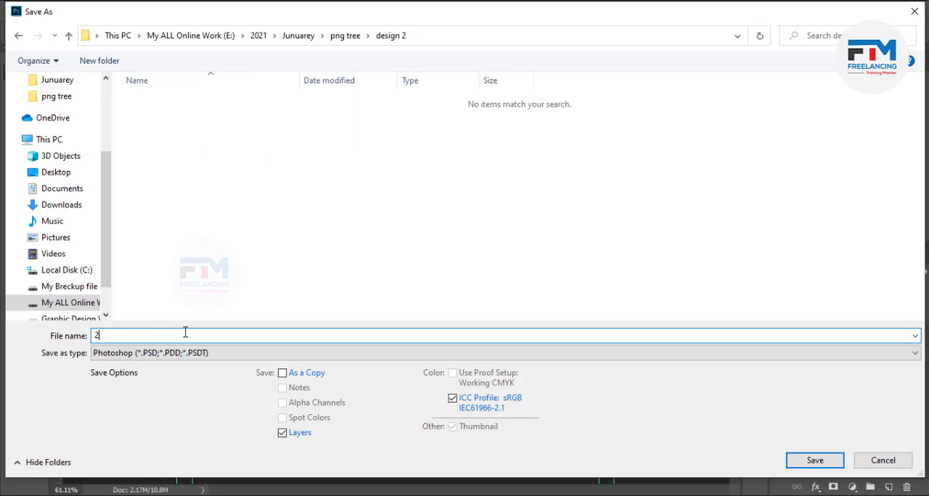
key(Return)
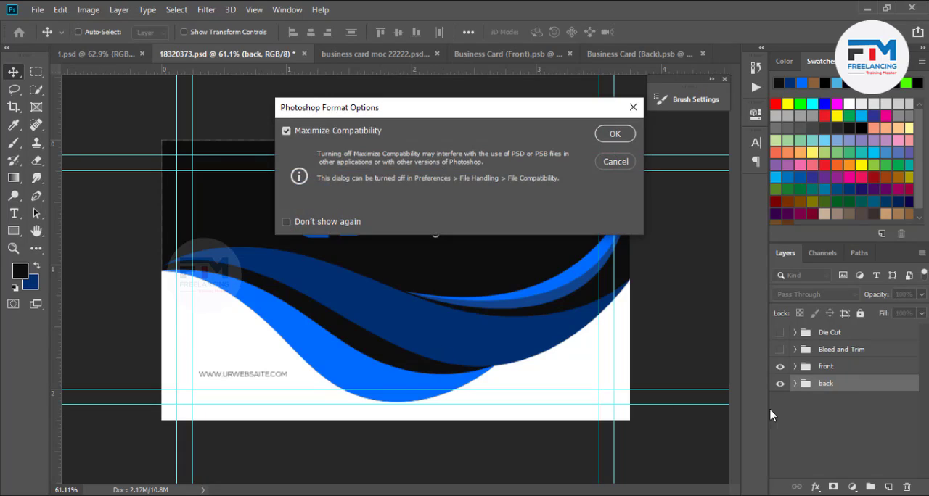
click(602, 138)
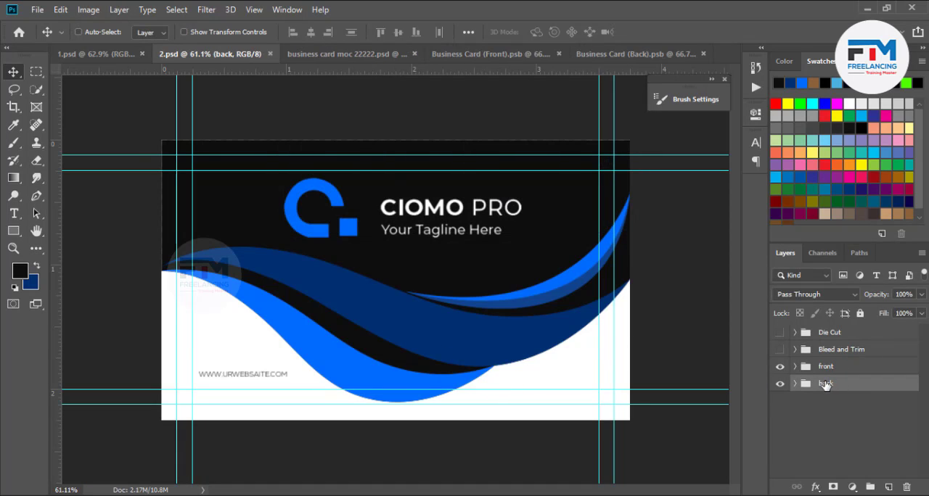
- Delete the "back" group and save the front design as "font part 2.psd" in the design 2 folder
key(Delete)
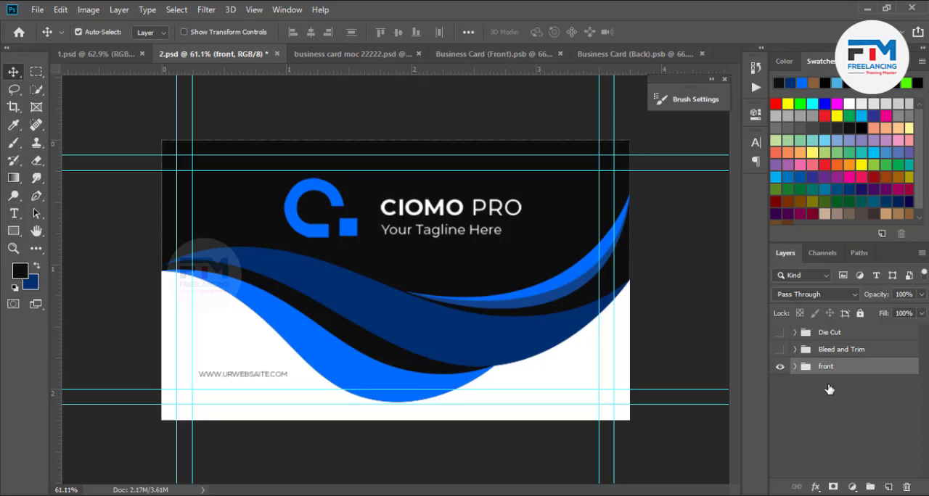
key(ctrl+shift+s)
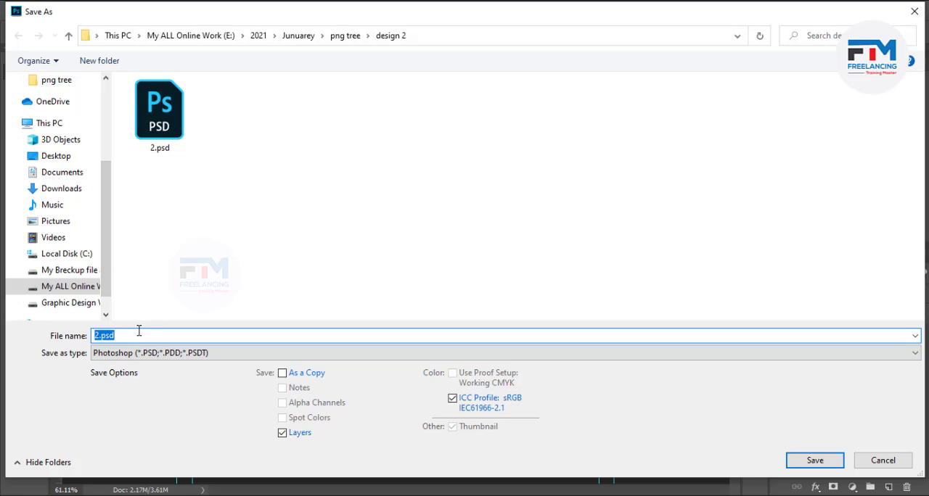
text(font part 2)
key(Return)
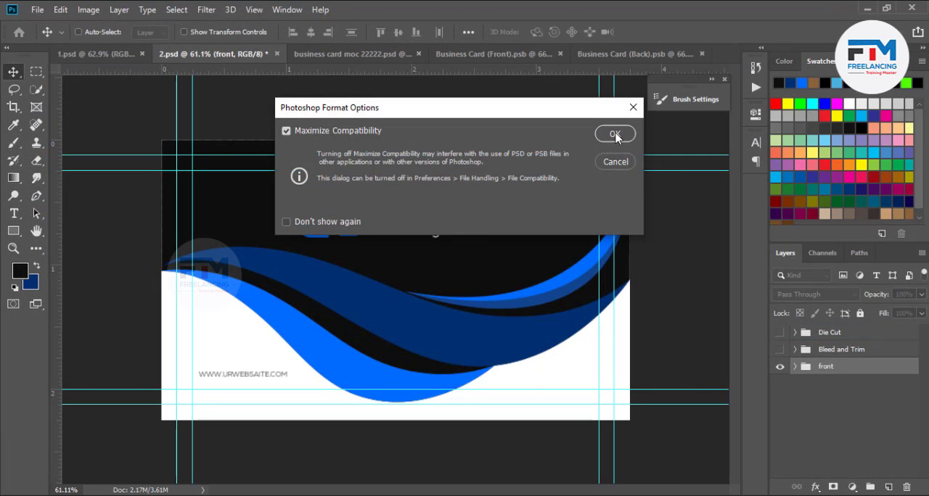
click(614, 135)
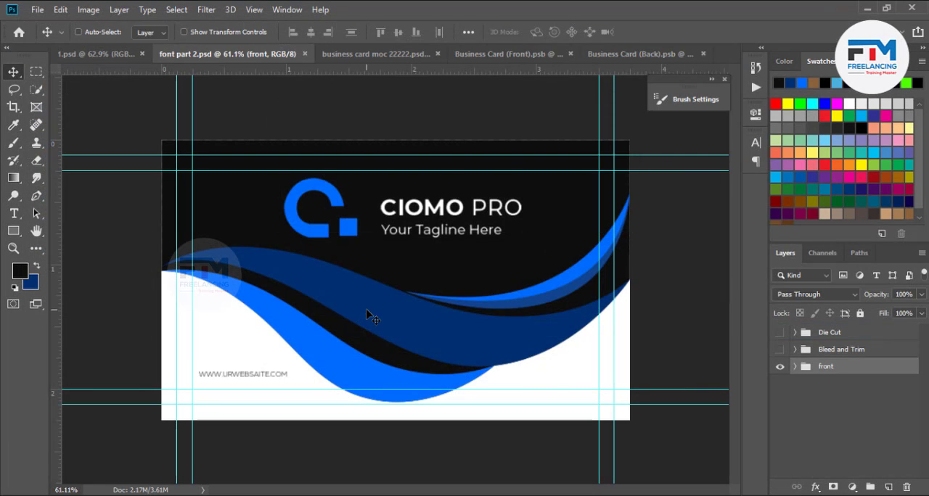
- Export the front design with Save for Web as a maximum-quality JPEG named "font-part-2.jpg" in the design 2 folder
key(ctrl+alt+shift+s)
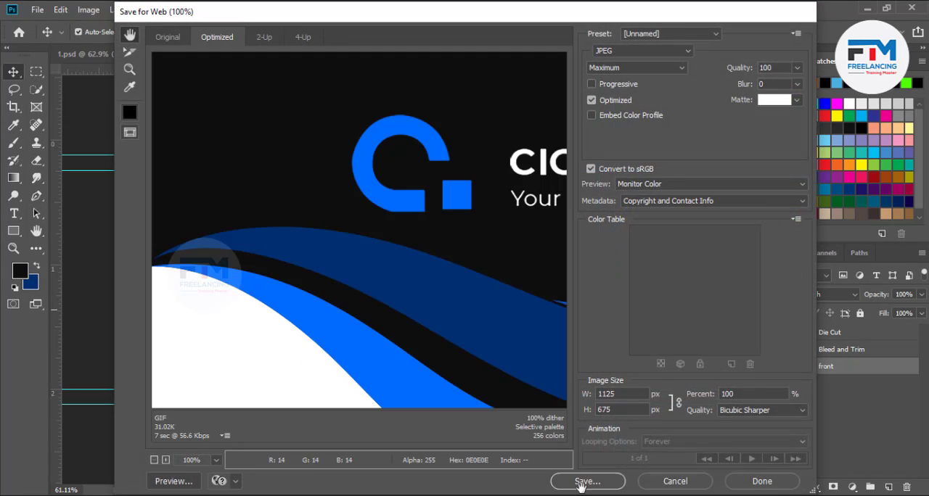
key(Return)
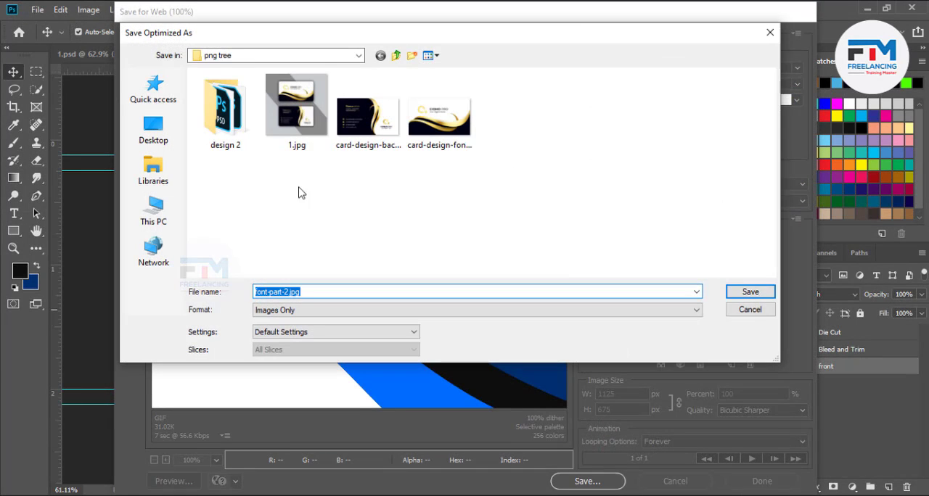
double_click(228, 138)
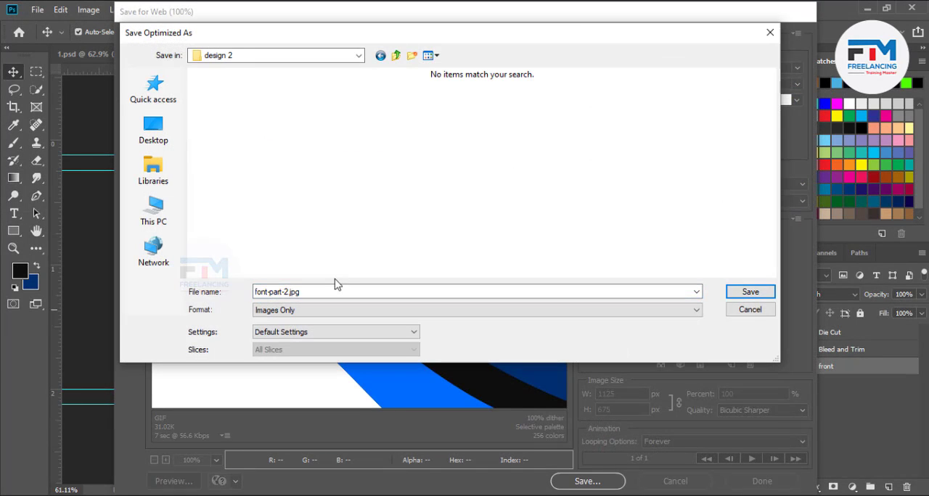
double_click(307, 291)
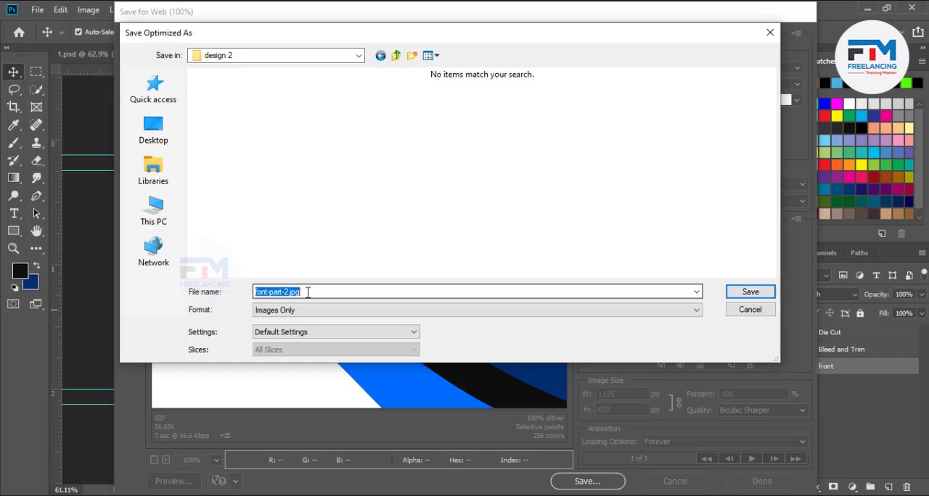
click(748, 292)
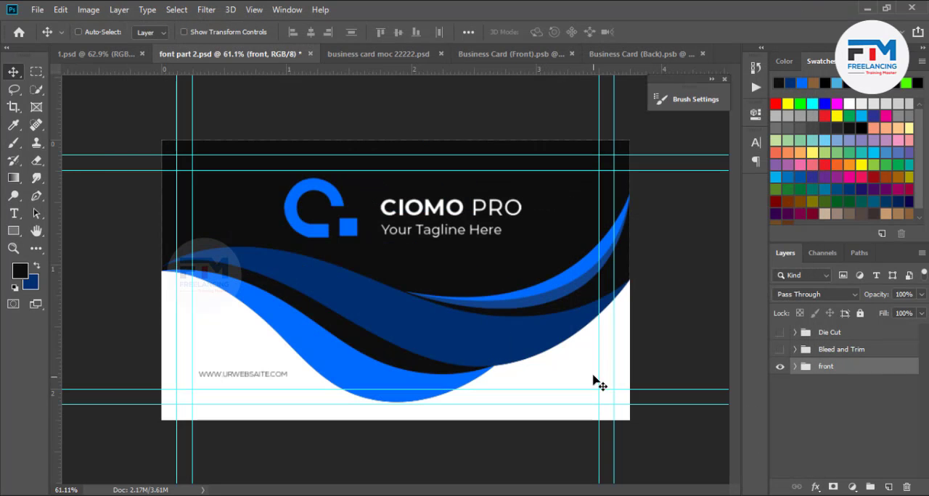
- Undo the deletion of the "back" group and delete the "front" group instead
key(ctrl+z)
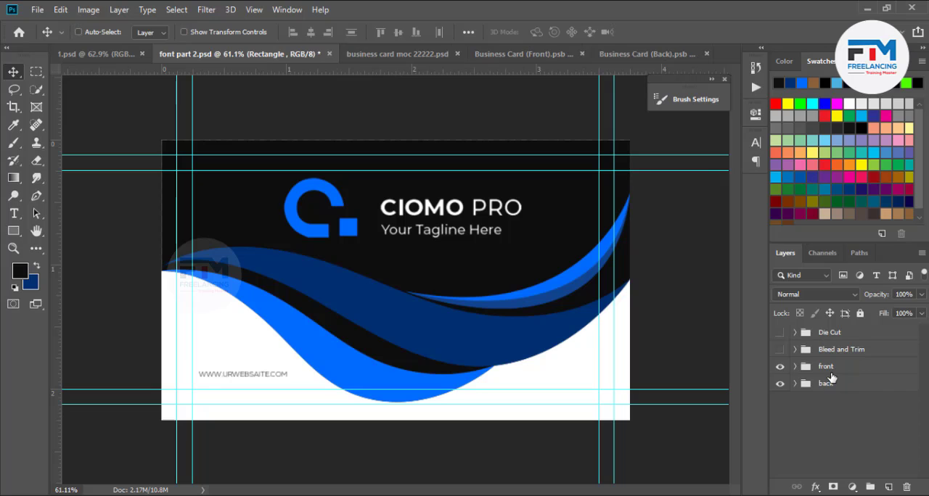
click(832, 374)
key(Delete)
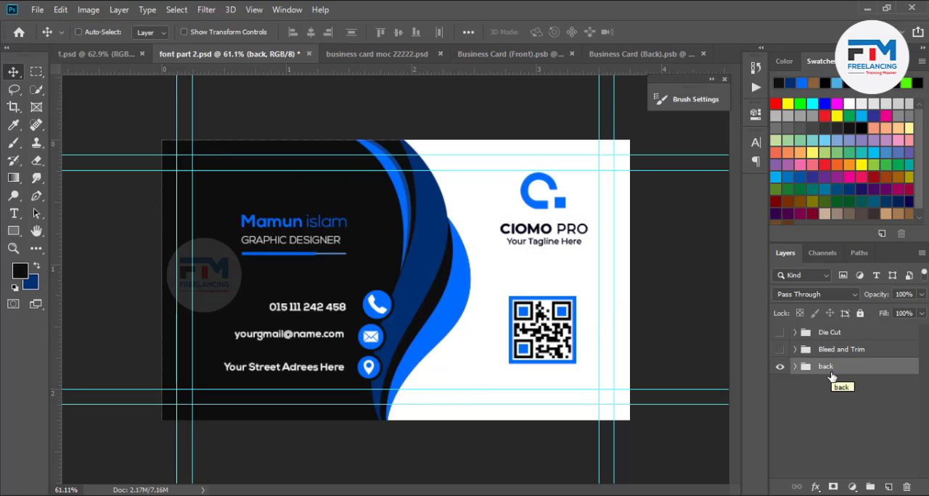
- Save the back design as "back part 2.psd" in the design 2 folder with Maximize Compatibility on
key(ctrl)
key(ctrl+shift+s)
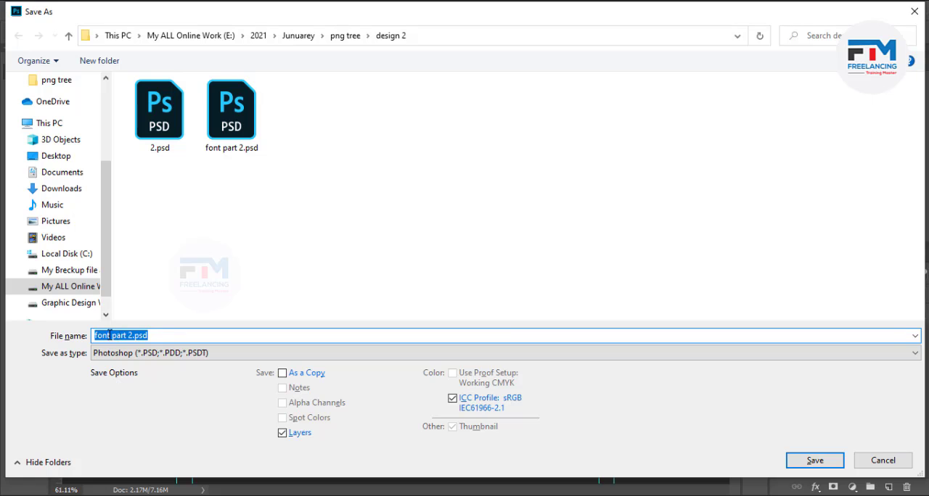
drag(112, 337, 86, 336)
text(back)
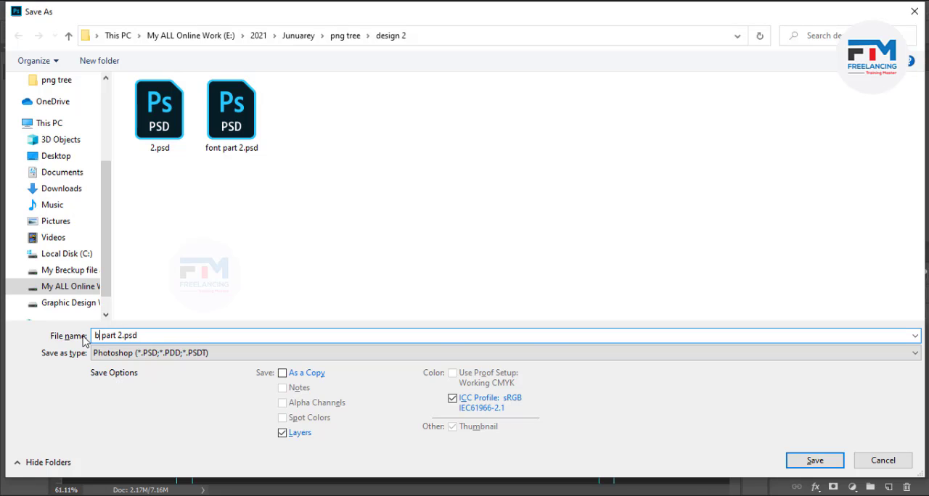
key(Return)
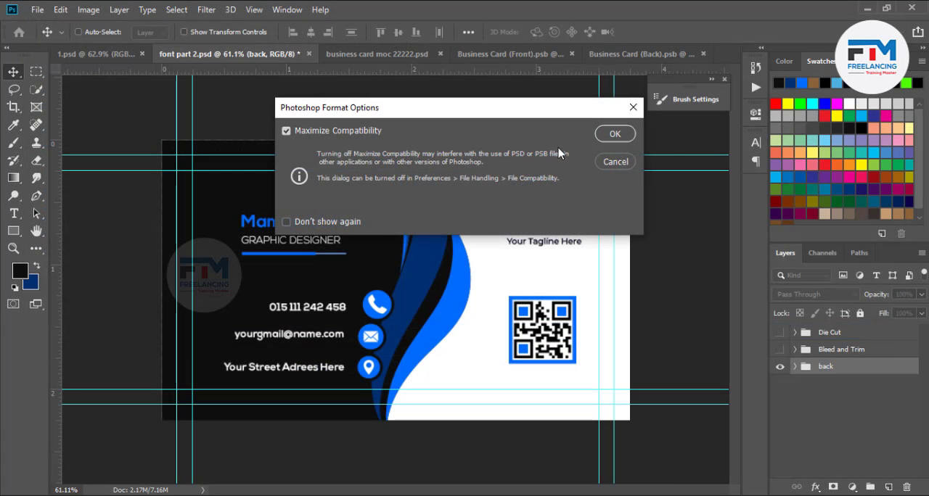
click(629, 132)
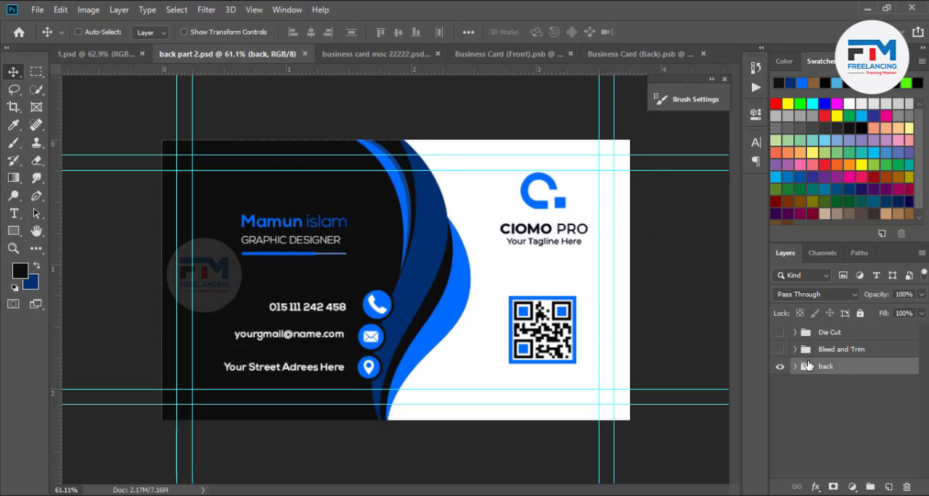
- Export the back design with Save for Web as a maximum-quality JPEG named "back-part-2.jpg" in the design 2 folder
key(ctrl+alt+shift+s)
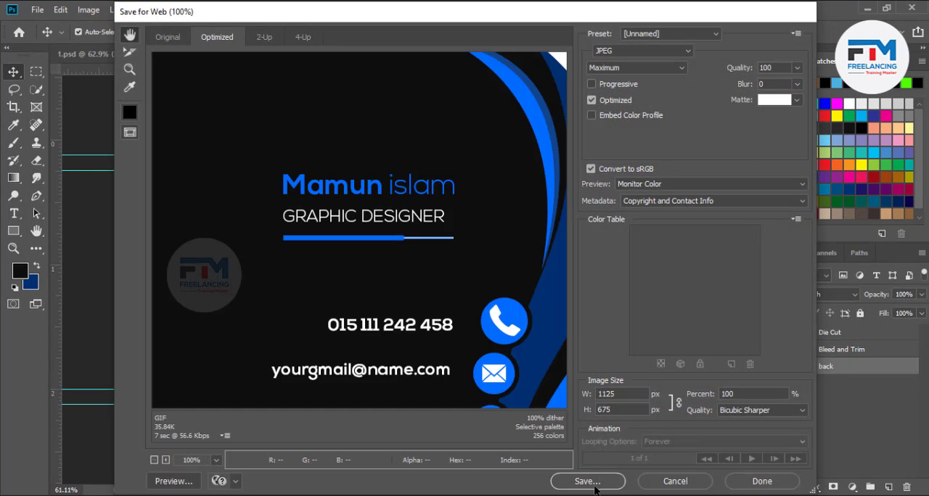
click(587, 482)
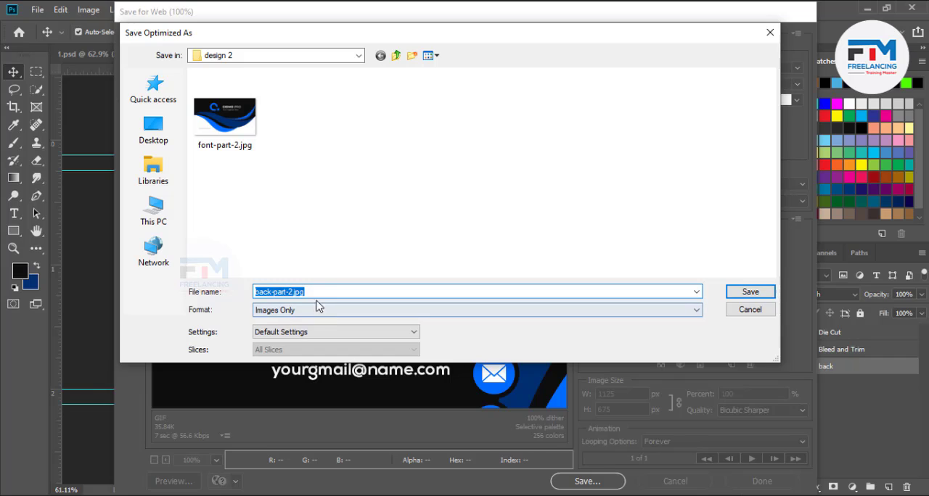
click(744, 292)
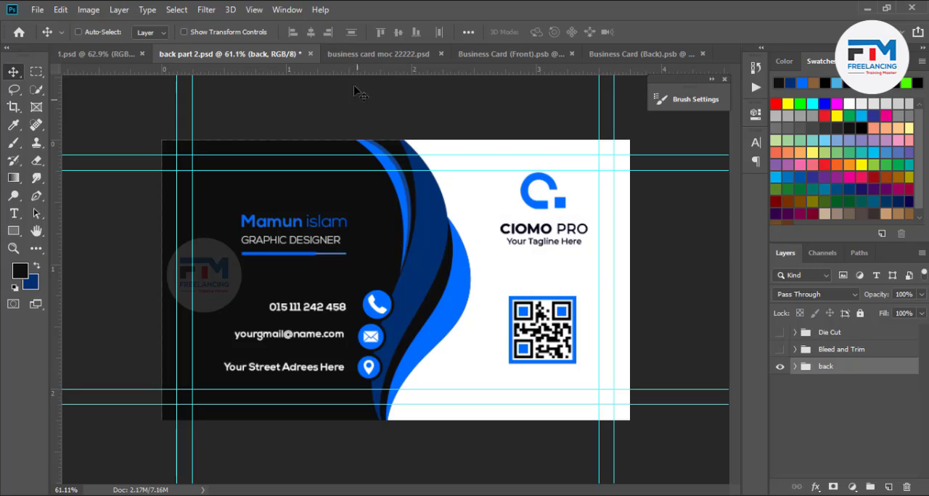
- Open the mockup's "font part" smart object, place font-part-2 embedded and scale it to about 97.75% to cover the card
click(367, 55)
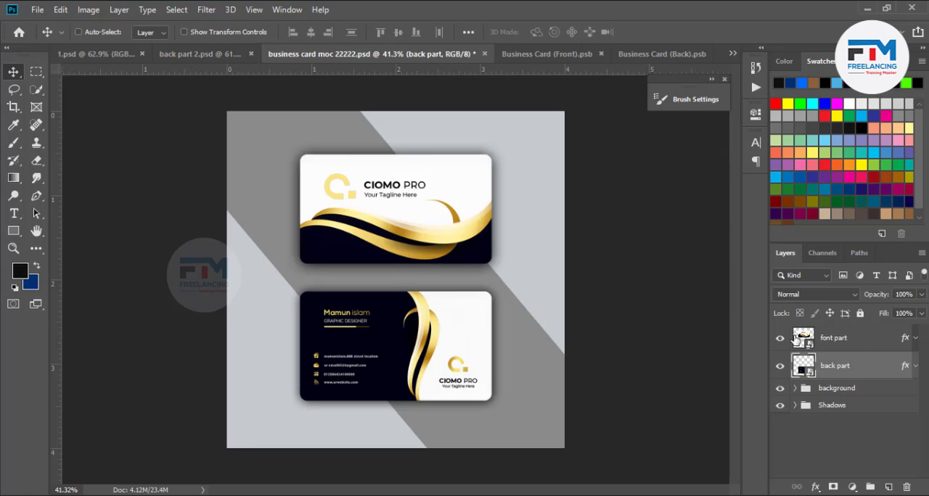
double_click(801, 337)
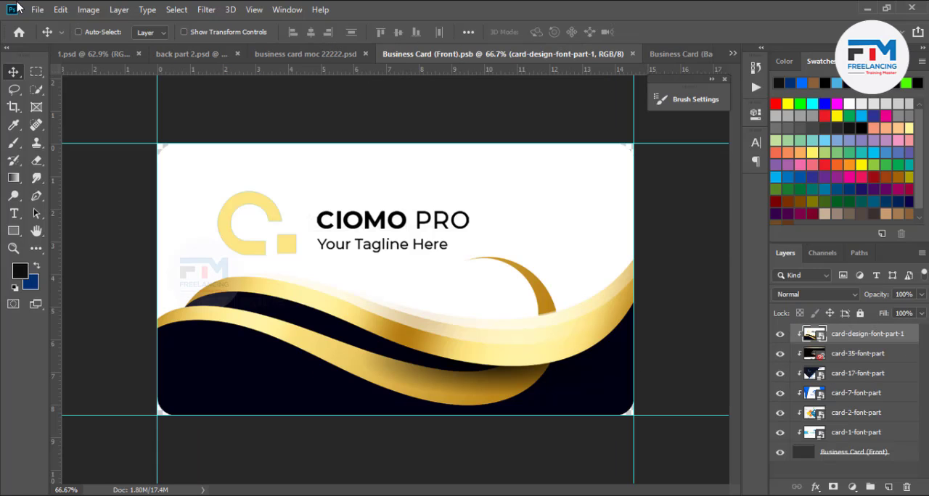
click(37, 10)
click(116, 267)
double_click(556, 134)
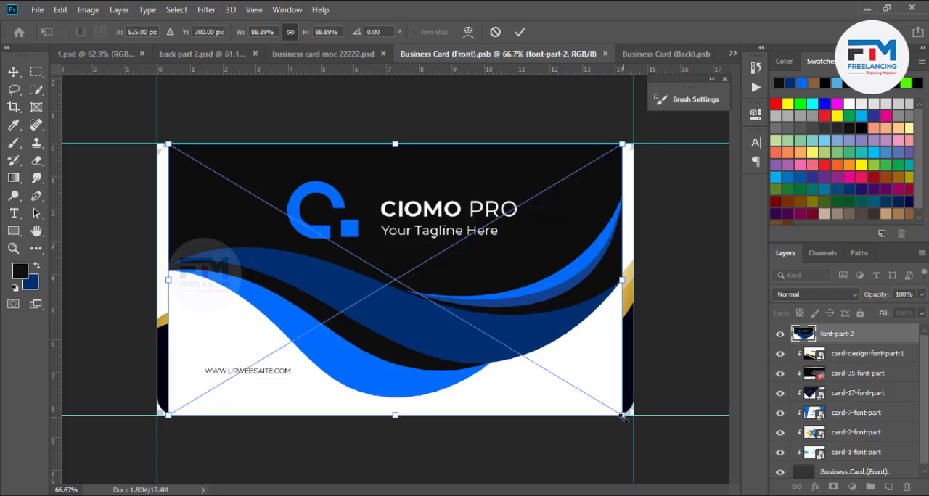
drag(622, 417, 644, 428)
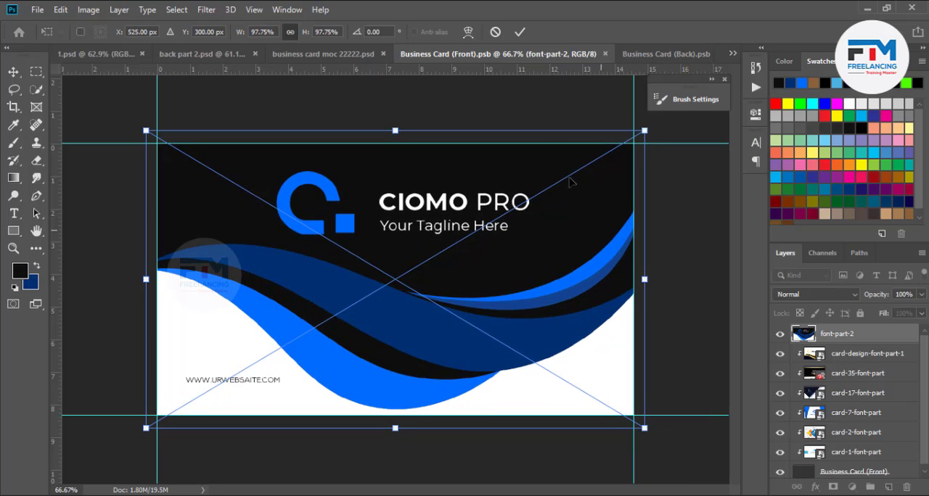
click(519, 33)
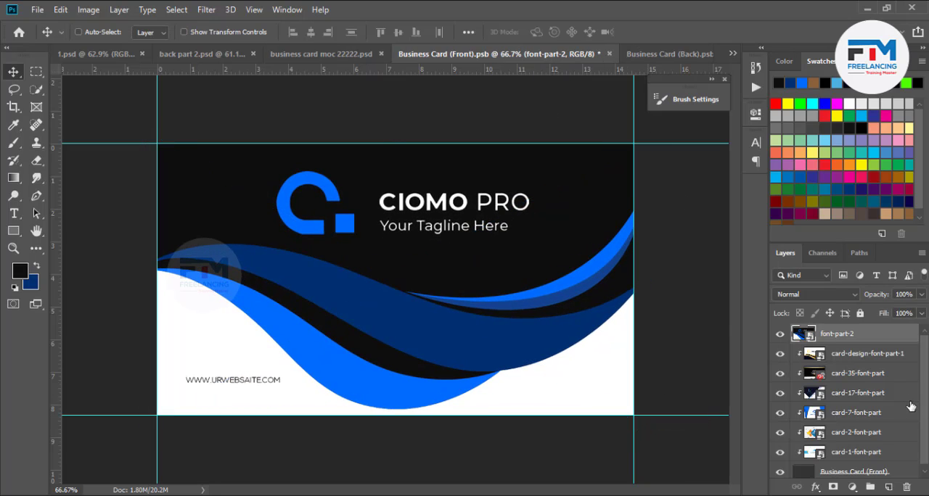
- Clip font-part-2 to the card shape, undo the clipping, save the front artwork unclipped and check it in the mockup
right_click(876, 340)
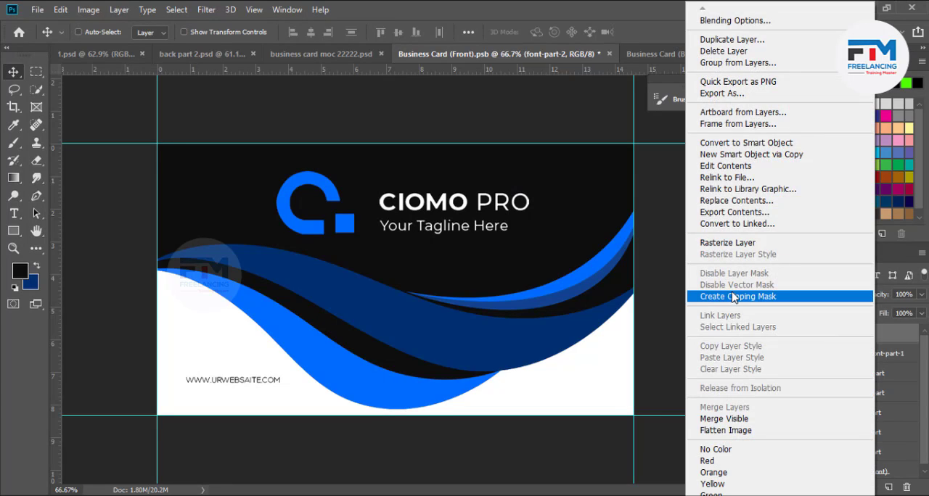
click(735, 296)
key(ctrl+z)
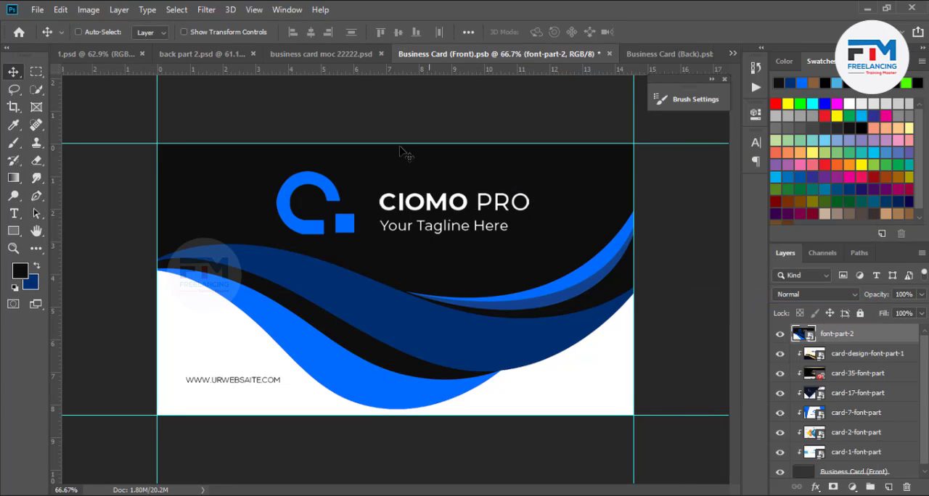
key(ctrl+s)
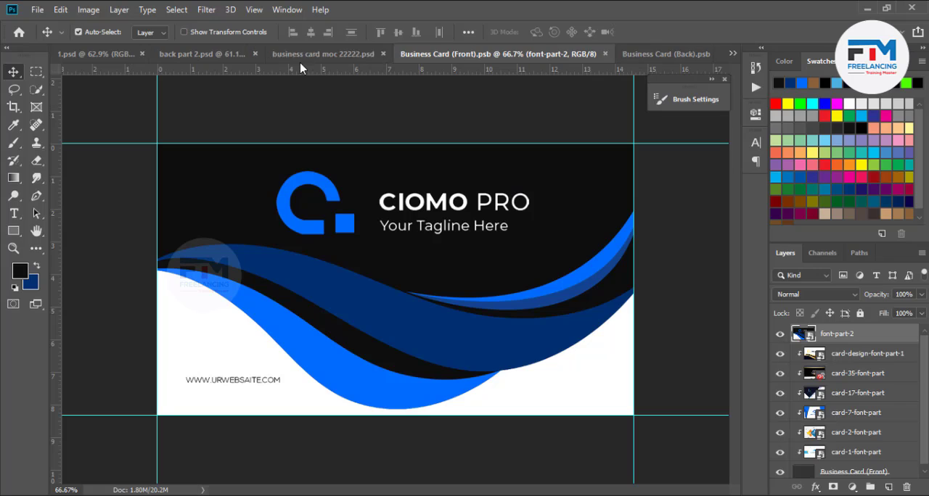
click(314, 54)
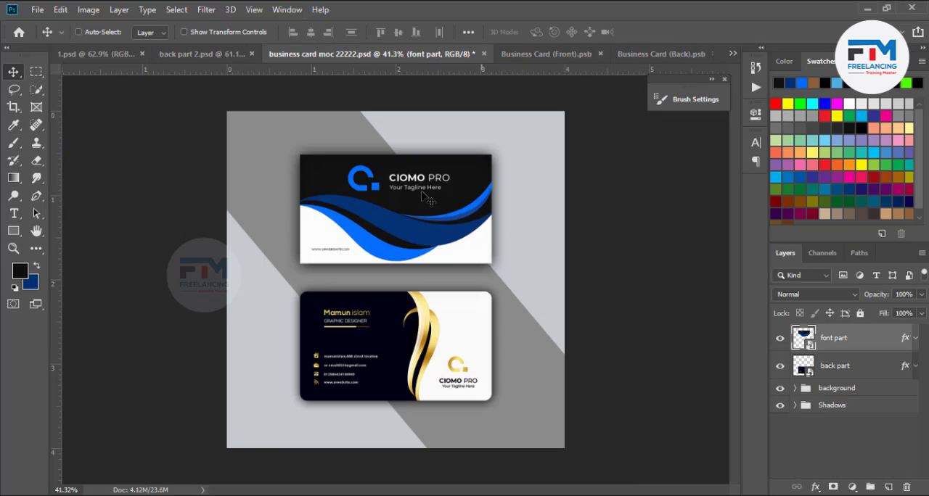
- Create a clipping mask on font-part-2 in Business Card (Front).psb, save it and return to the mockup
click(517, 55)
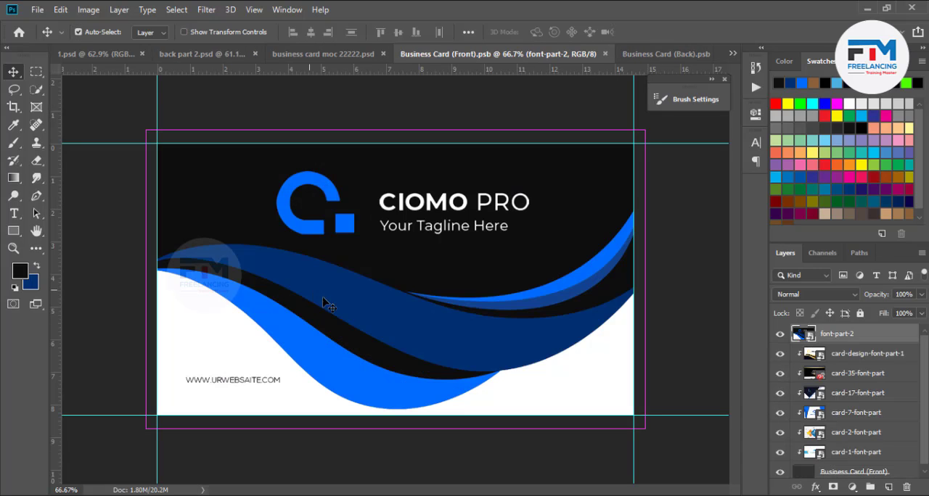
right_click(864, 340)
click(755, 296)
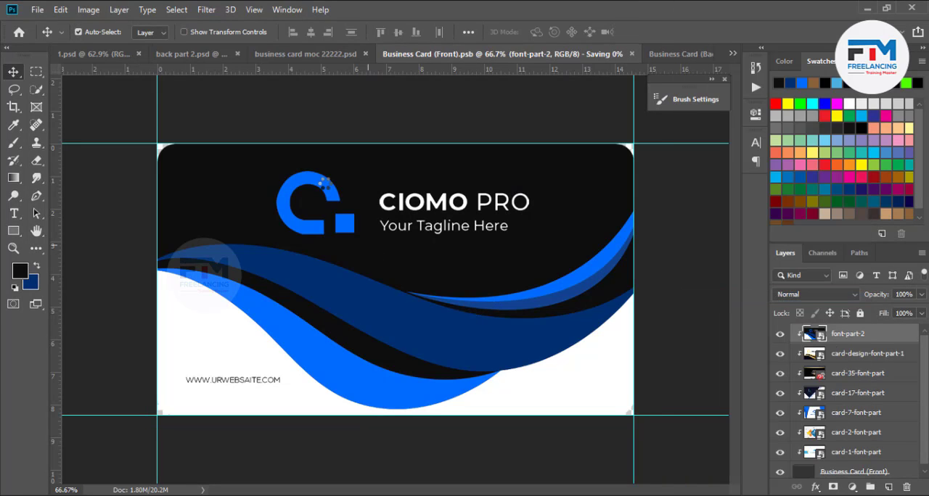
click(301, 54)
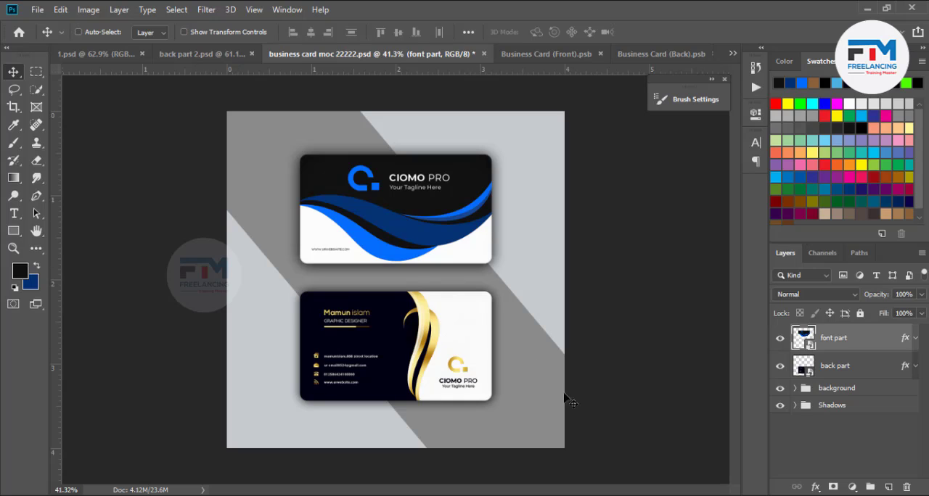
- In Business Card (Back).psb, place back-part-2.jpg embedded and scale it to about 99.75% to cover the card
click(552, 56)
click(651, 55)
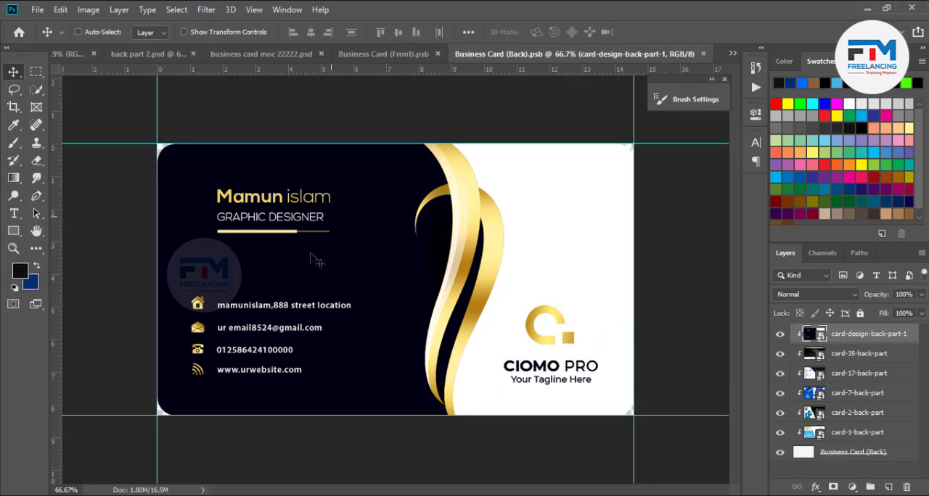
click(36, 10)
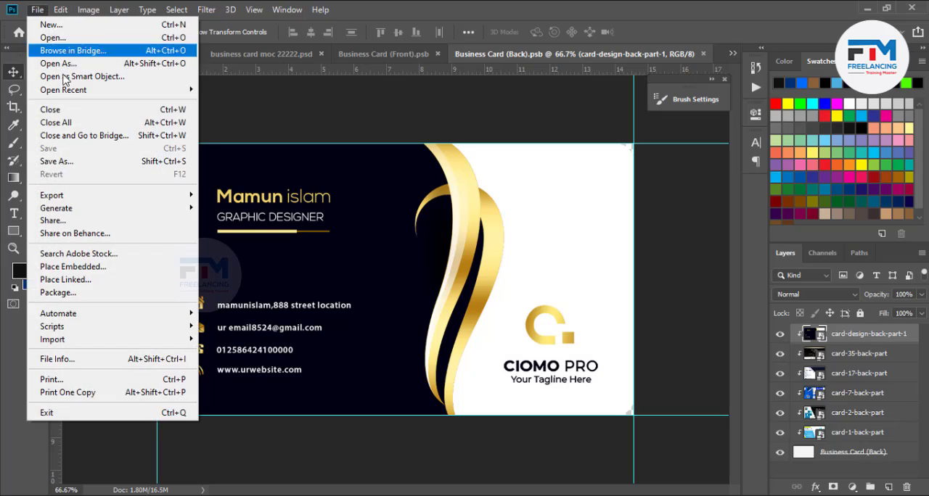
click(72, 266)
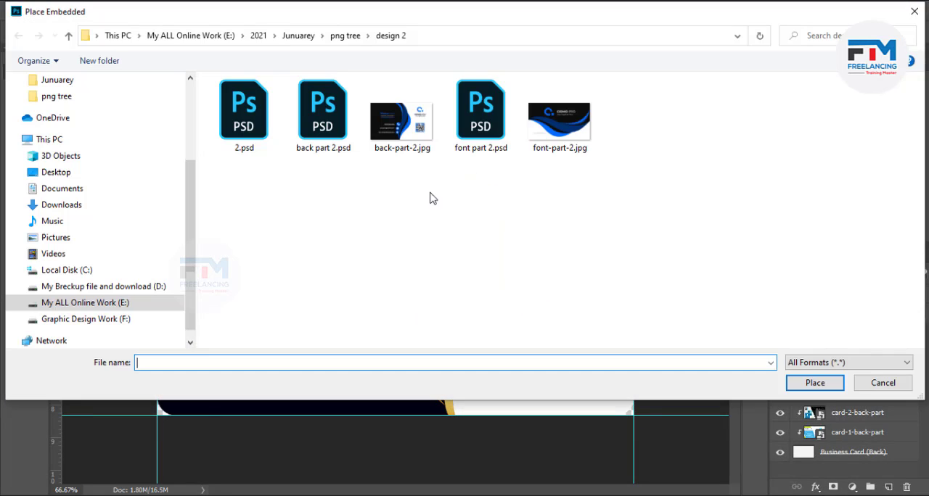
double_click(396, 117)
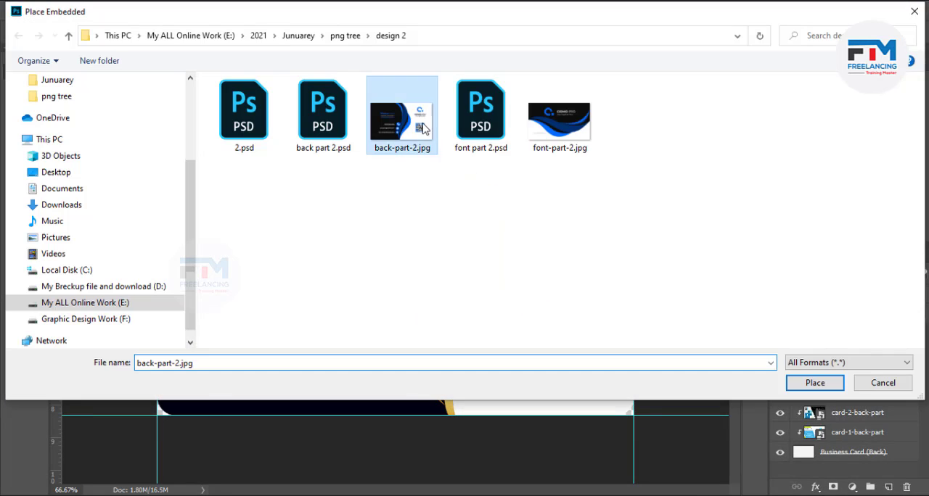
drag(603, 415, 642, 438)
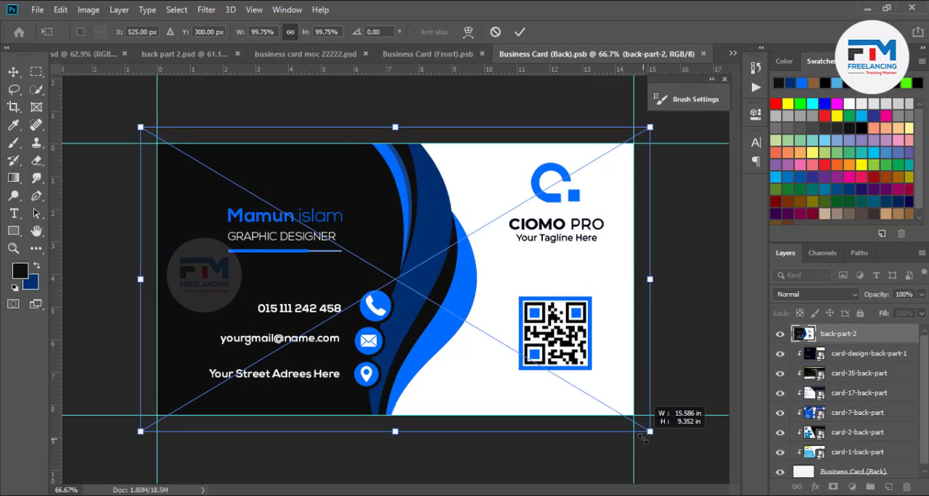
click(519, 32)
- Create a clipping mask on the back-part-2 layer, save the back artwork and return to the business card mockup
right_click(879, 336)
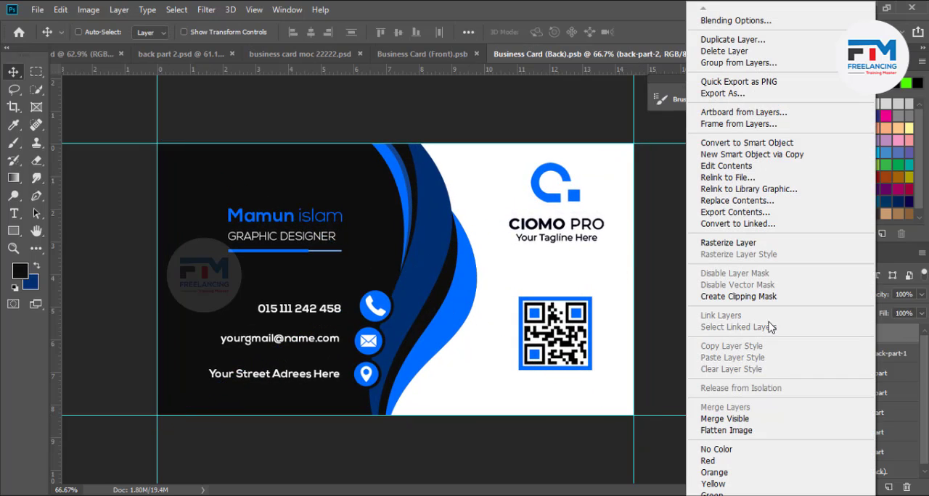
click(755, 244)
key(ctrl+s)
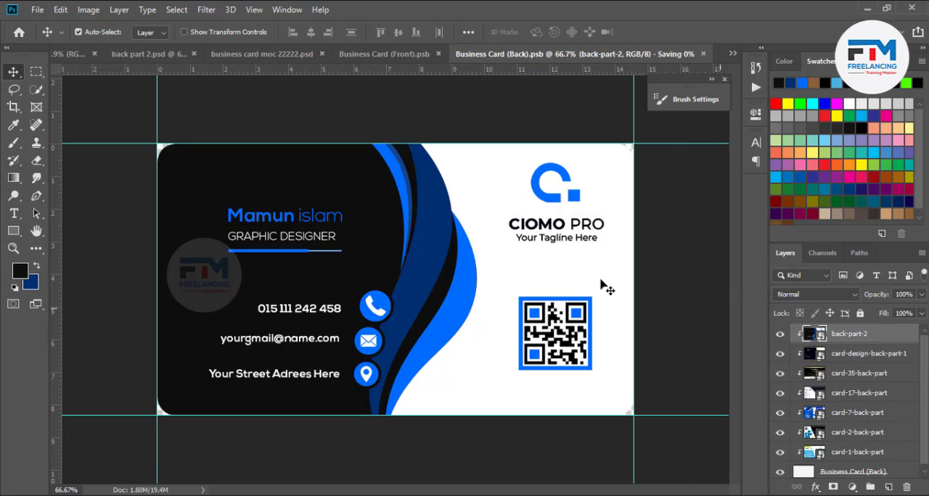
click(325, 56)
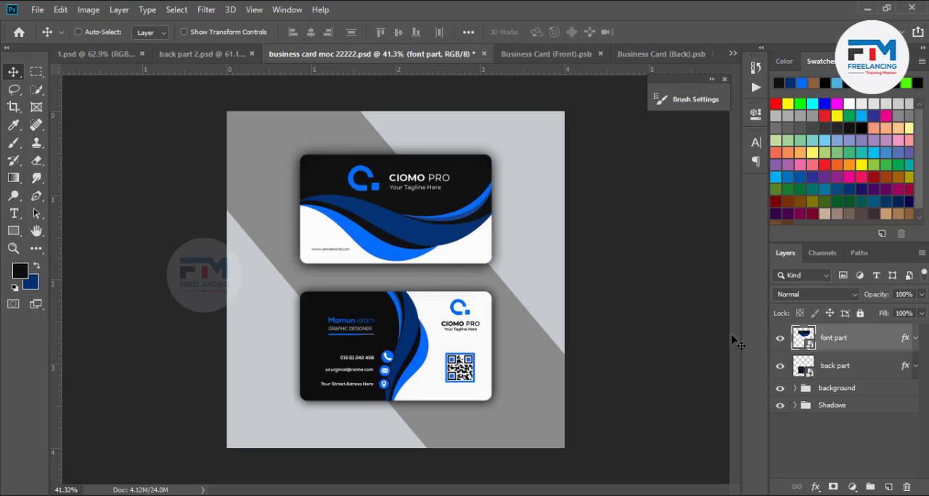
- Flip the mockup's background group horizontally
click(795, 389)
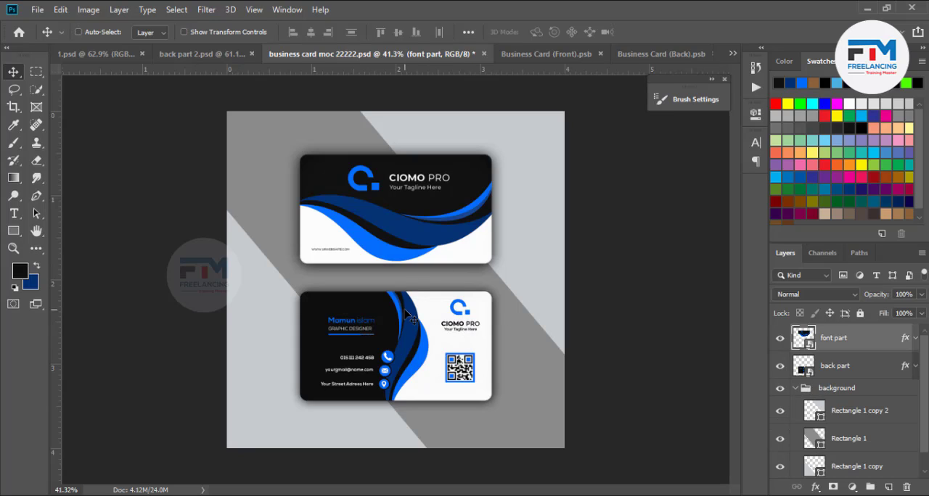
scroll(820, 446, down, 1)
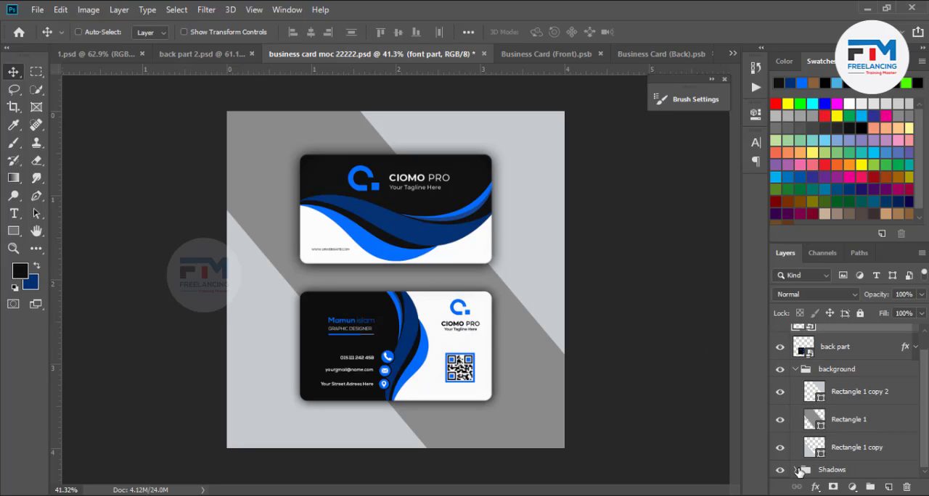
scroll(819, 427, up, 1)
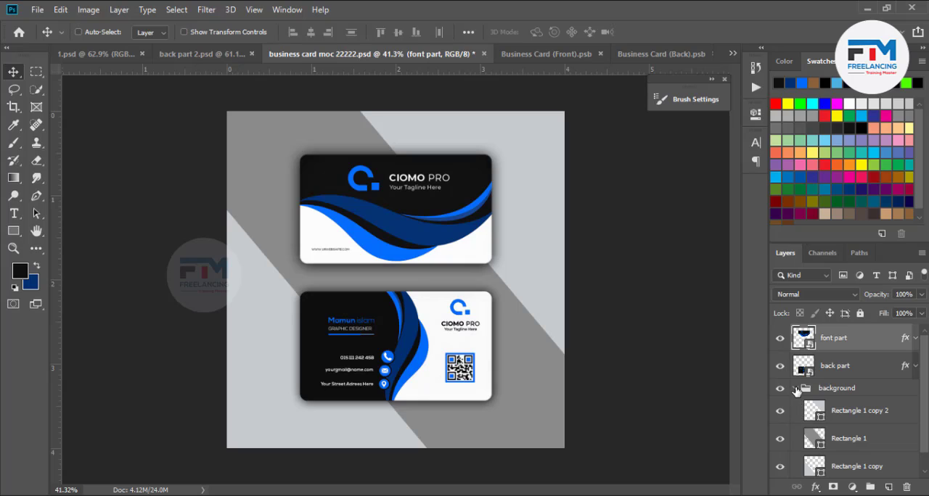
click(795, 390)
click(837, 392)
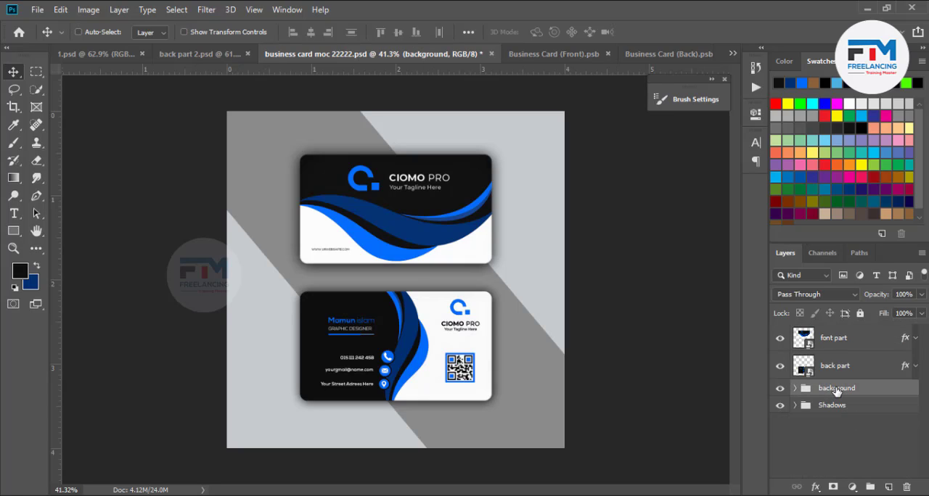
key(ctrl+t)
right_click(506, 291)
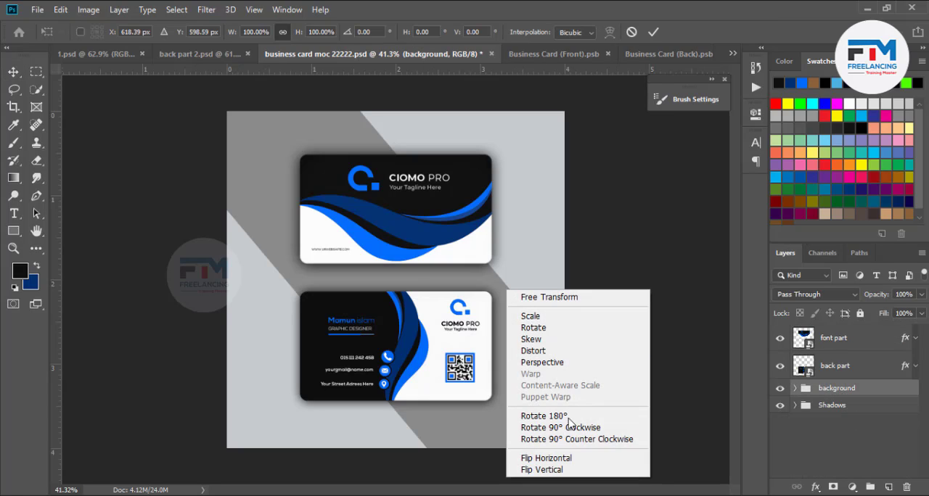
click(571, 458)
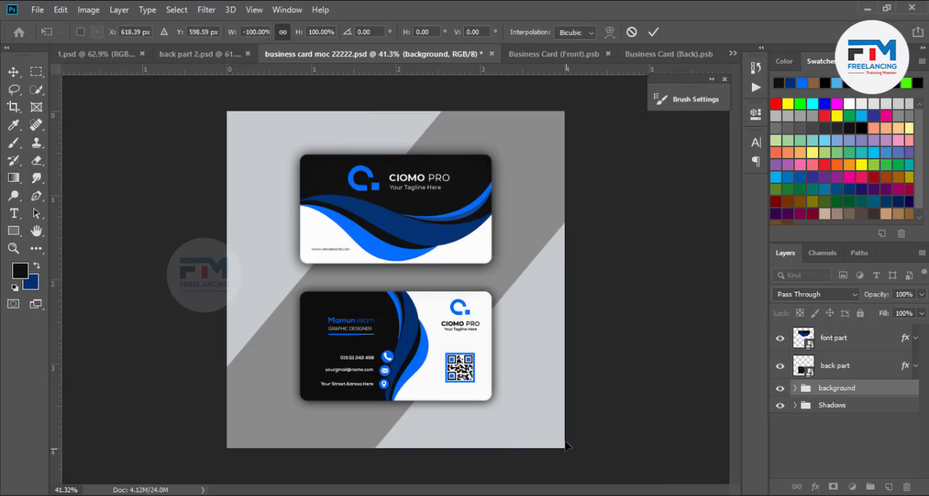
click(653, 31)
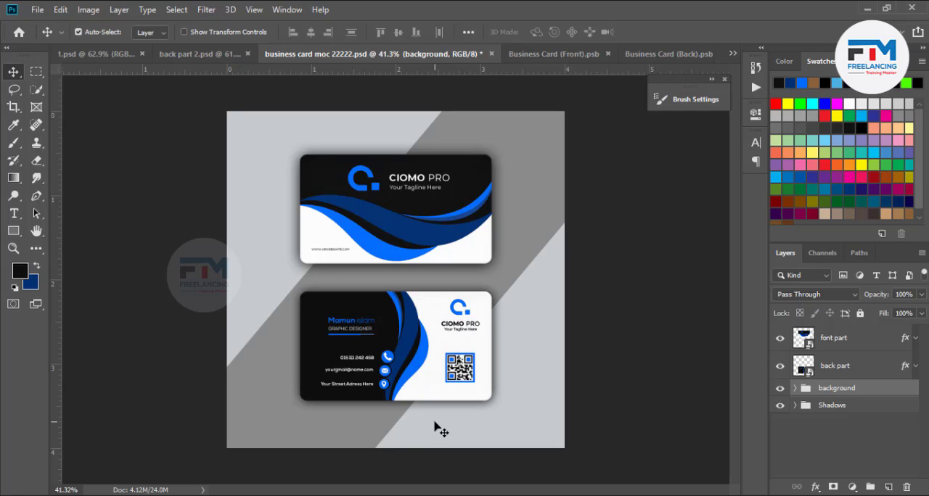
- Export the mockup with Save for Web as a maximum-quality JPEG named "2" in the design 2 folder
key(ctrl+alt+shift+s)
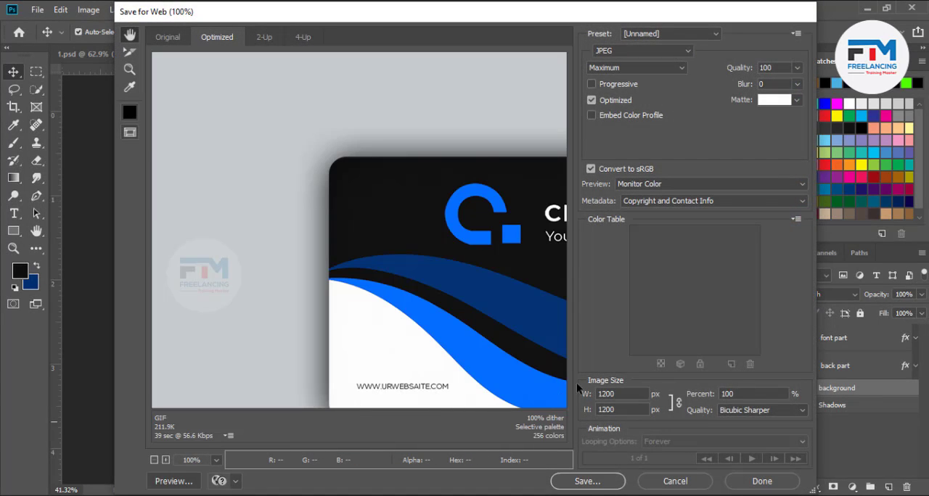
click(588, 483)
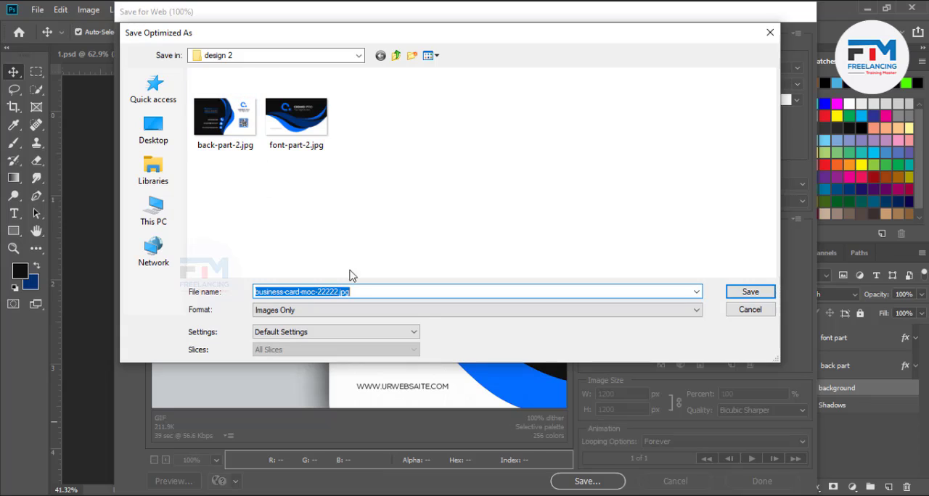
text(2)
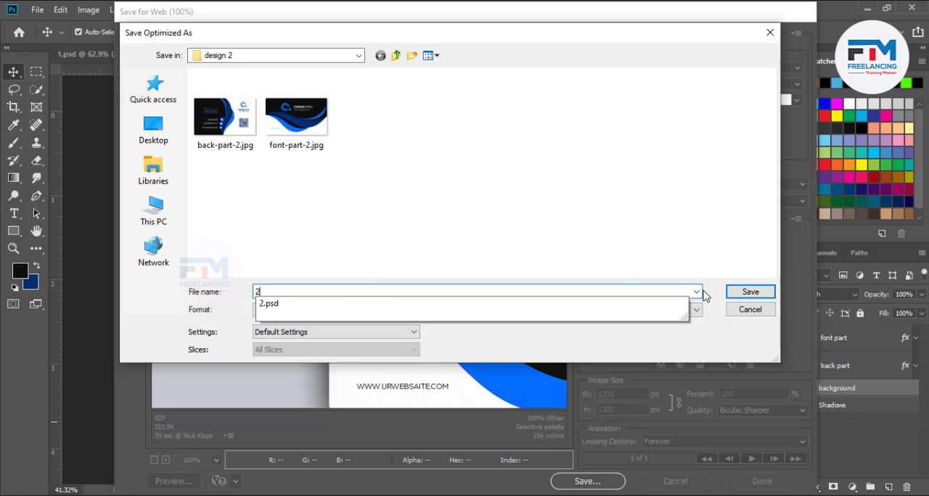
click(750, 292)
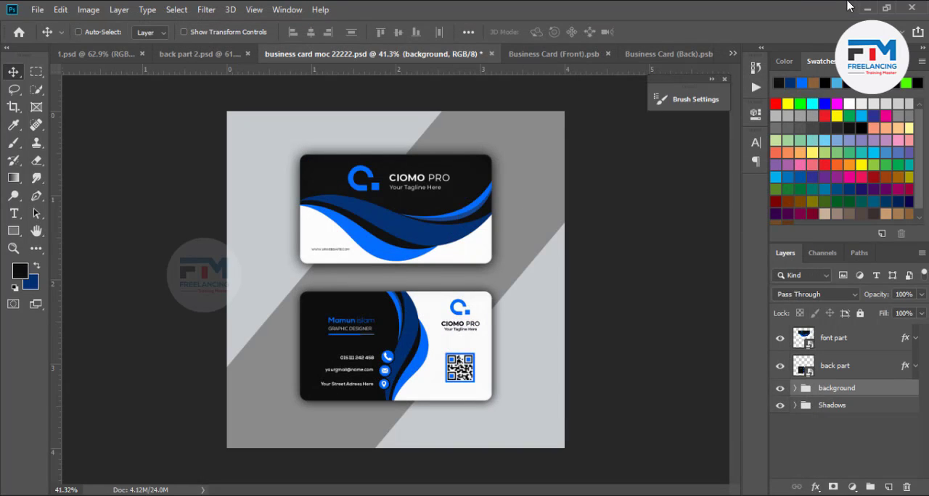
- Switch to File Explorer, go to the png tree folder through design 2 and hide the file name extensions
click(869, 7)
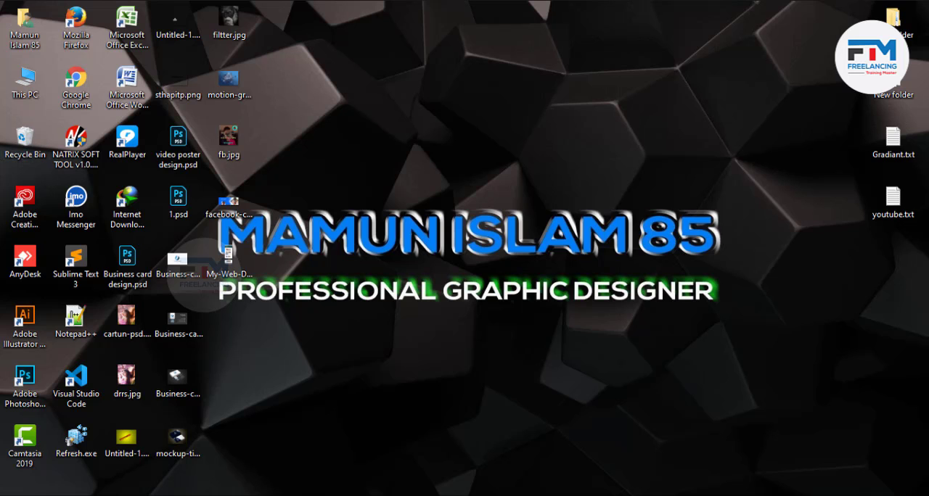
click(196, 493)
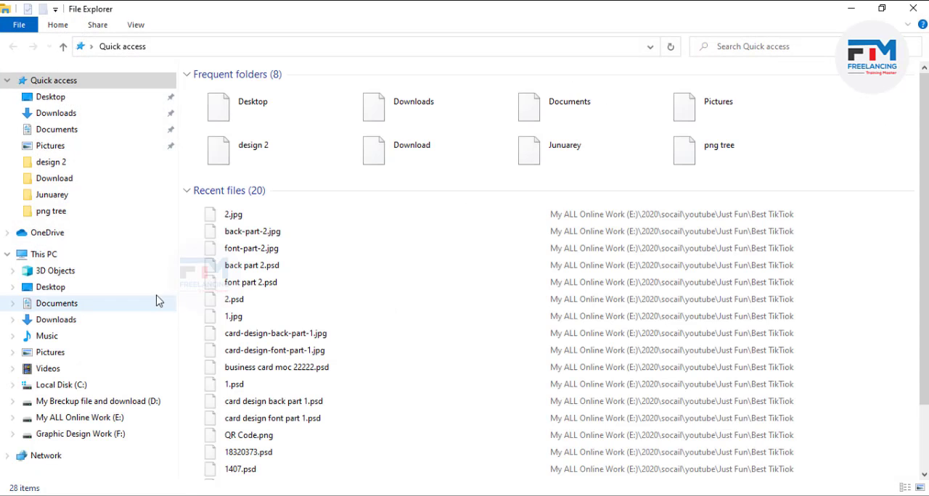
click(51, 162)
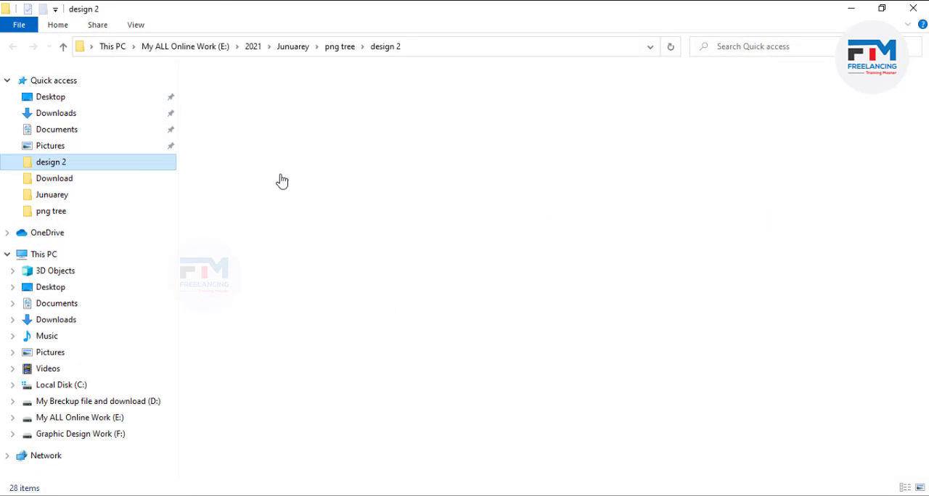
click(63, 46)
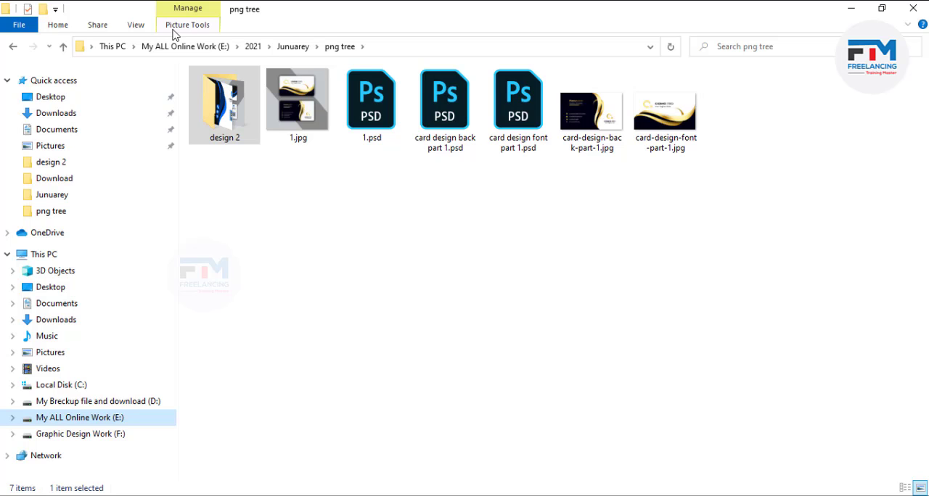
click(136, 26)
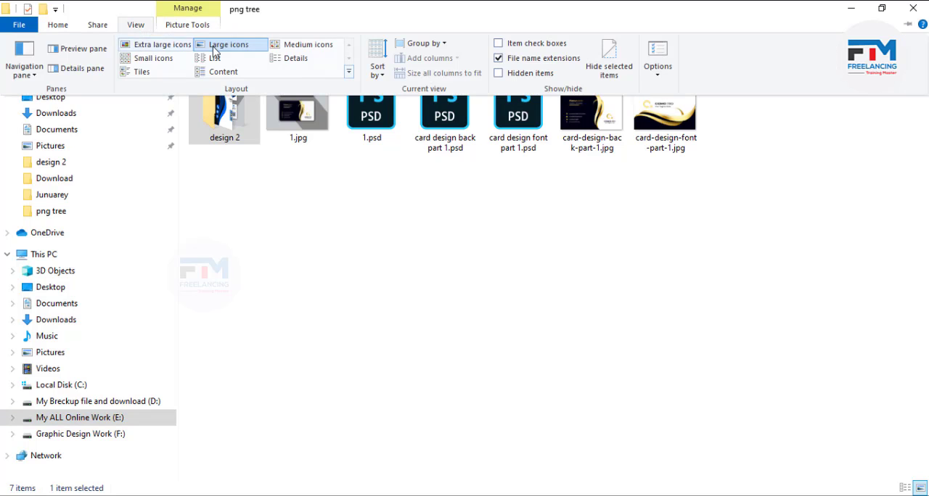
click(499, 59)
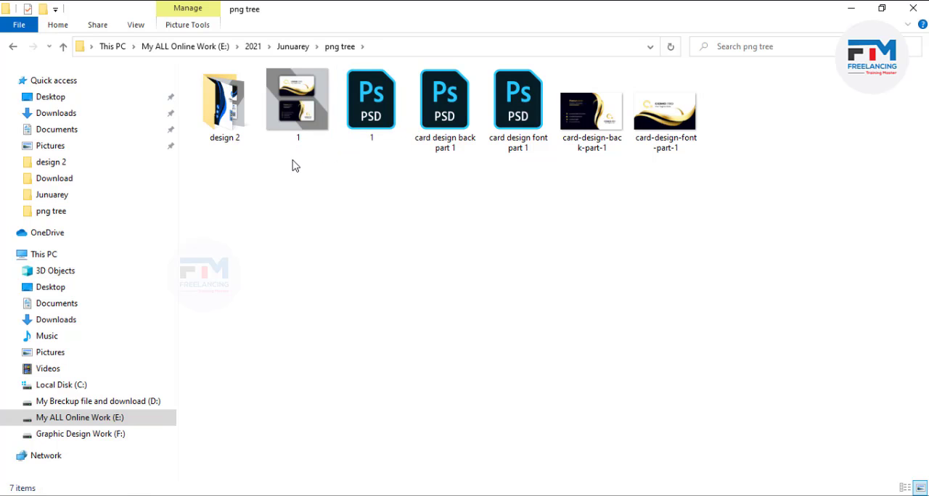
drag(293, 162, 392, 109)
click(315, 183)
drag(292, 160, 396, 122)
click(338, 220)
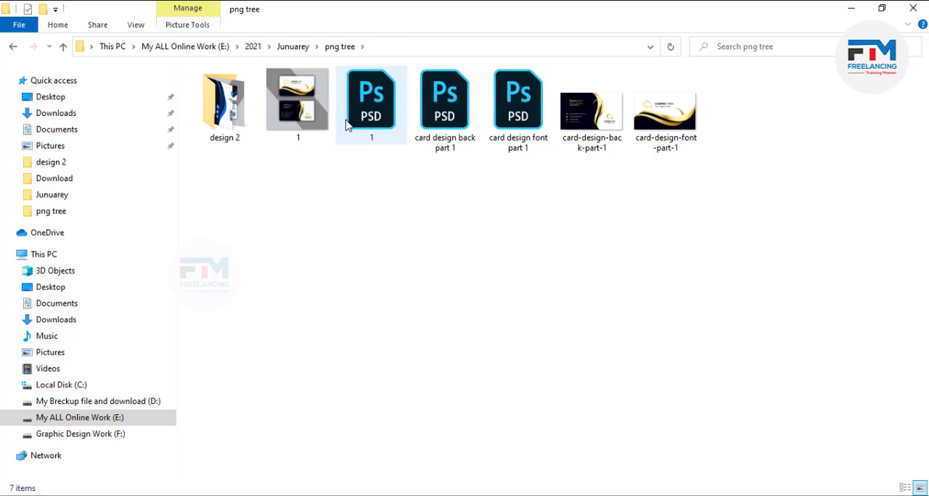
- Compress the first design's preview image "1" and its PSD "1" together into a zipped folder named 1
drag(298, 161, 370, 108)
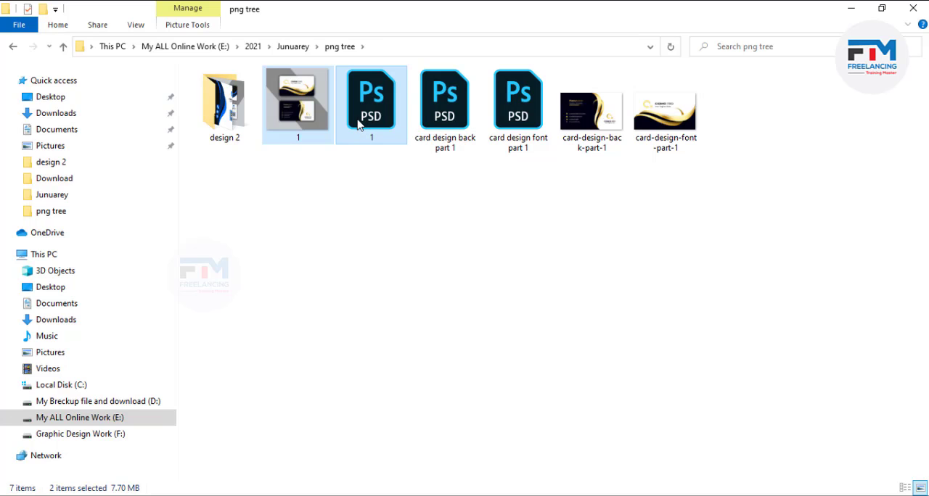
right_click(358, 125)
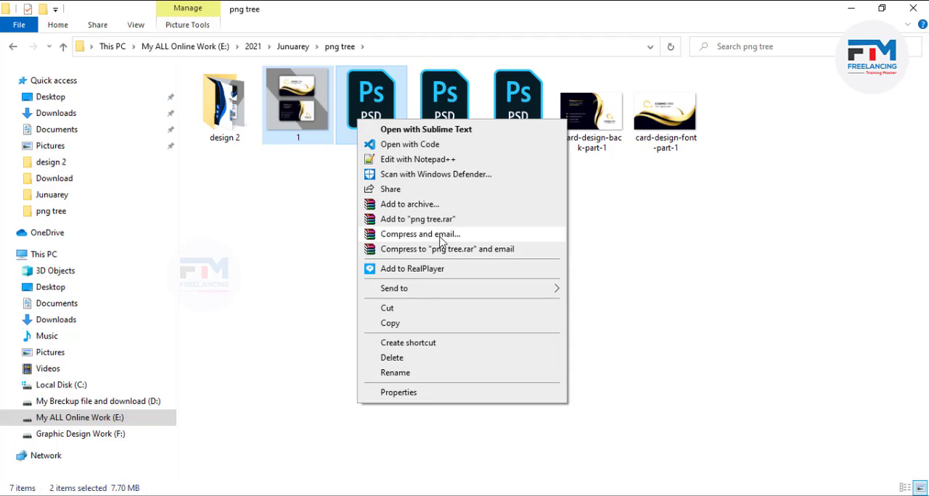
mouse_move(434, 289)
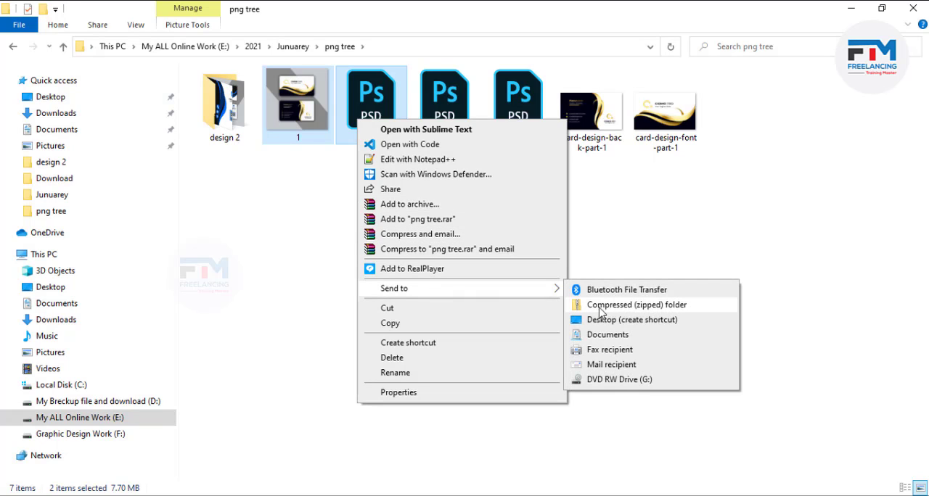
click(650, 310)
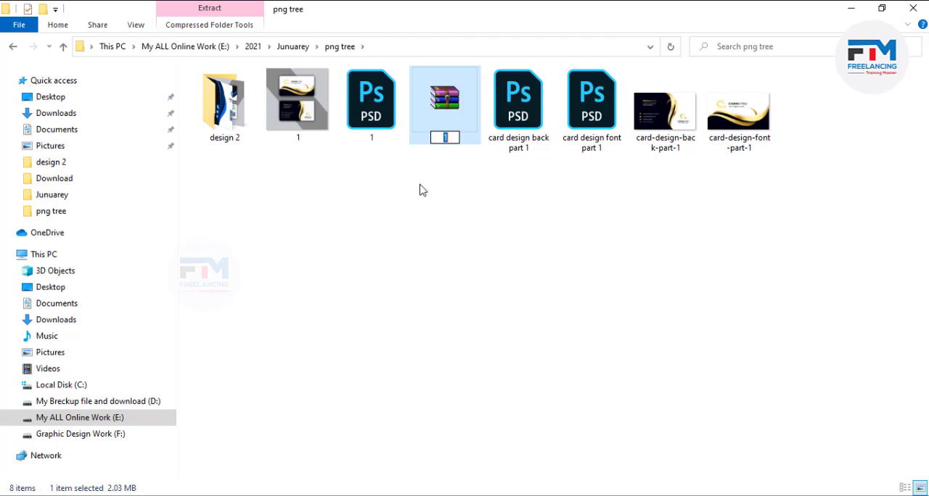
click(448, 187)
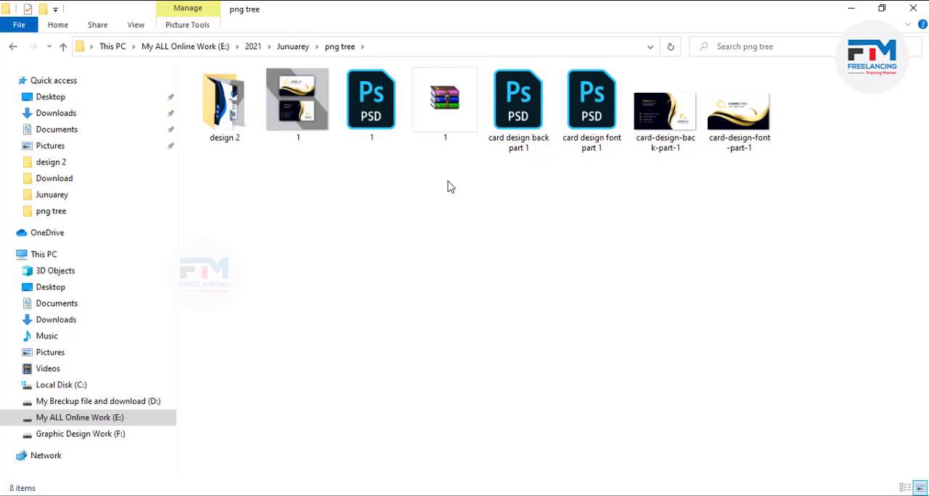
- Open the design 2 folder and compress its preview image "2" and PSD "2" together into a zipped folder
double_click(222, 85)
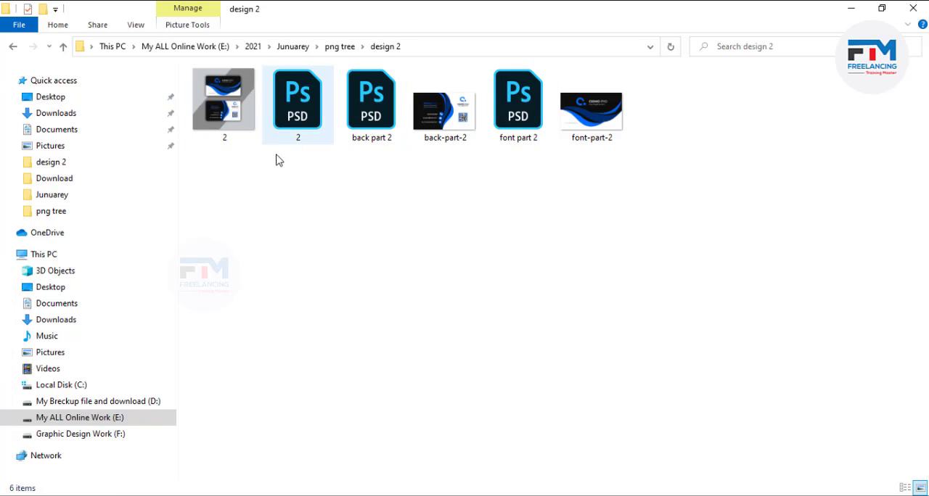
drag(225, 166, 282, 129)
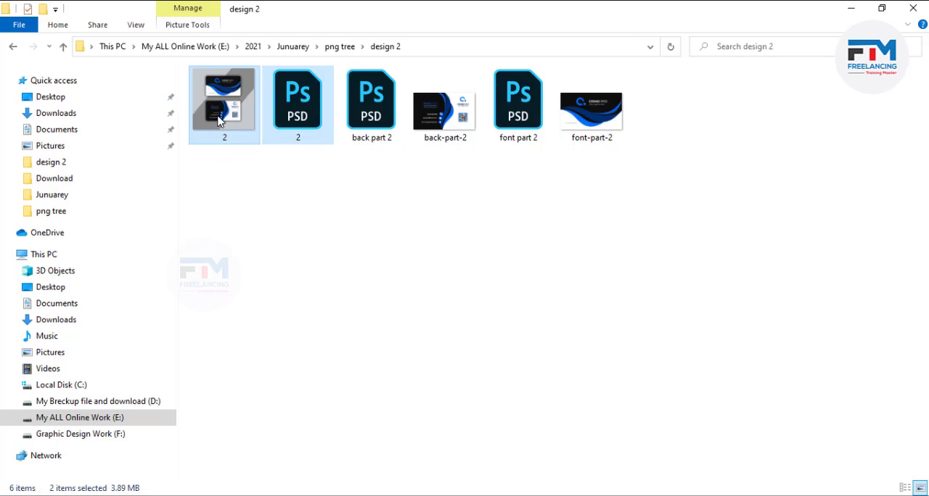
click(239, 190)
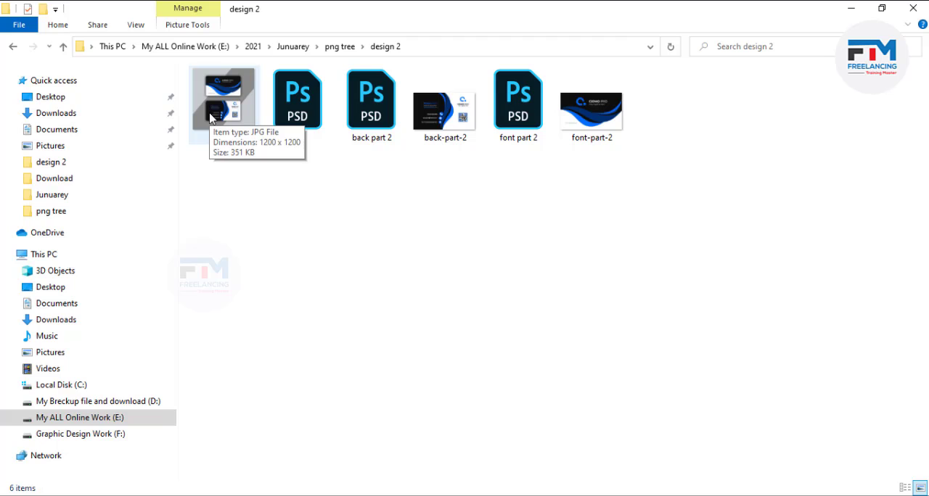
drag(218, 164, 291, 109)
right_click(291, 107)
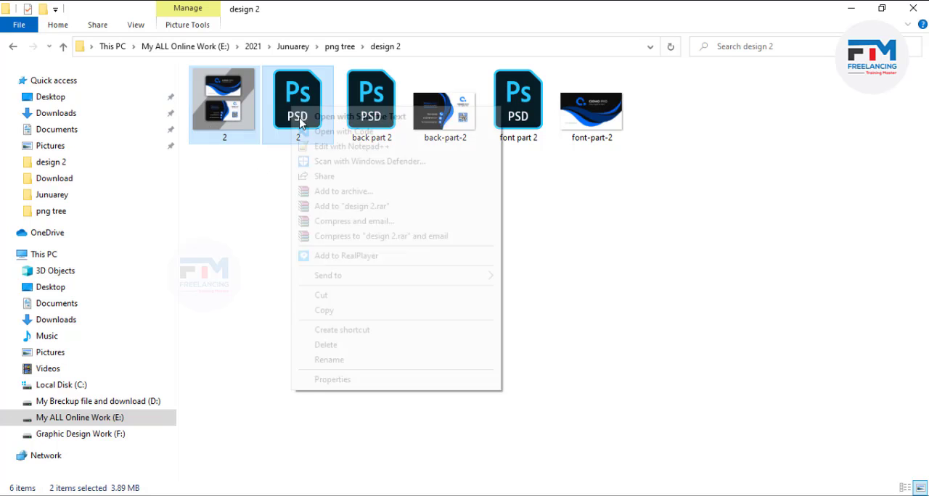
mouse_move(383, 285)
click(544, 292)
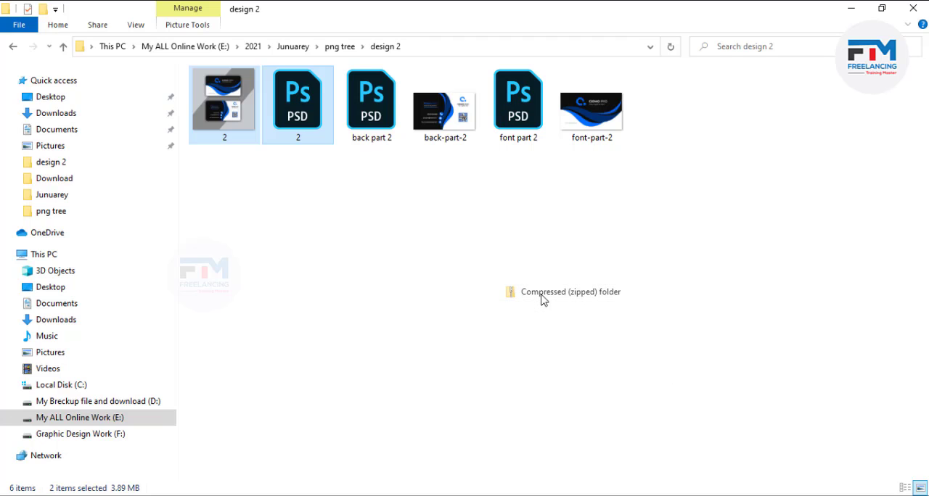
- Switch to the Chrome browser and open the Pngtree website in a new tab
click(328, 193)
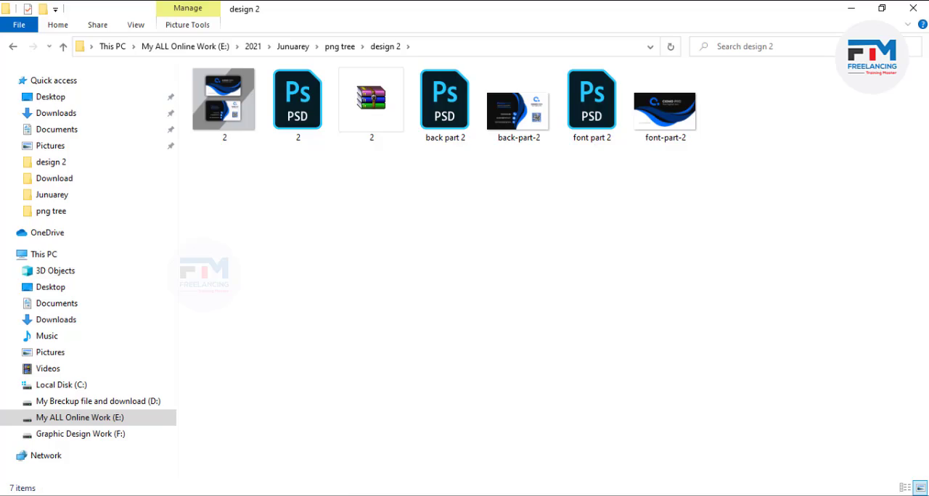
key(alt+Tab)
click(511, 17)
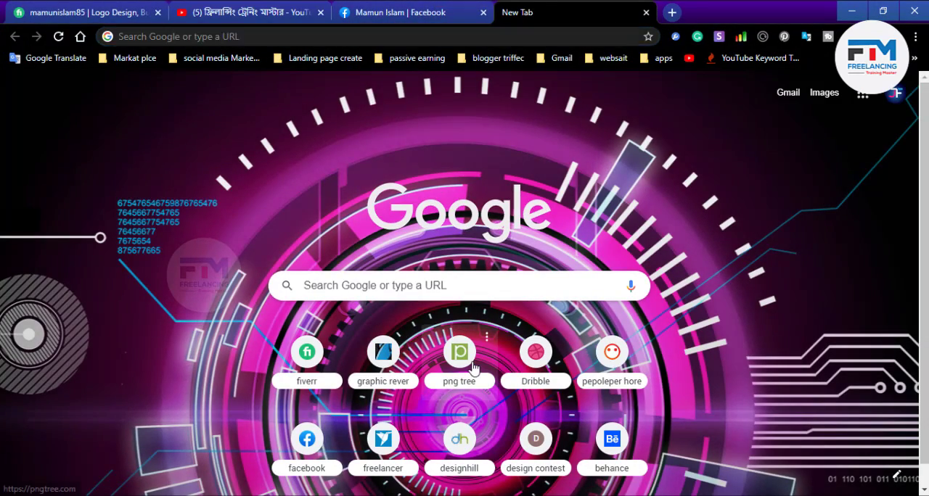
click(459, 353)
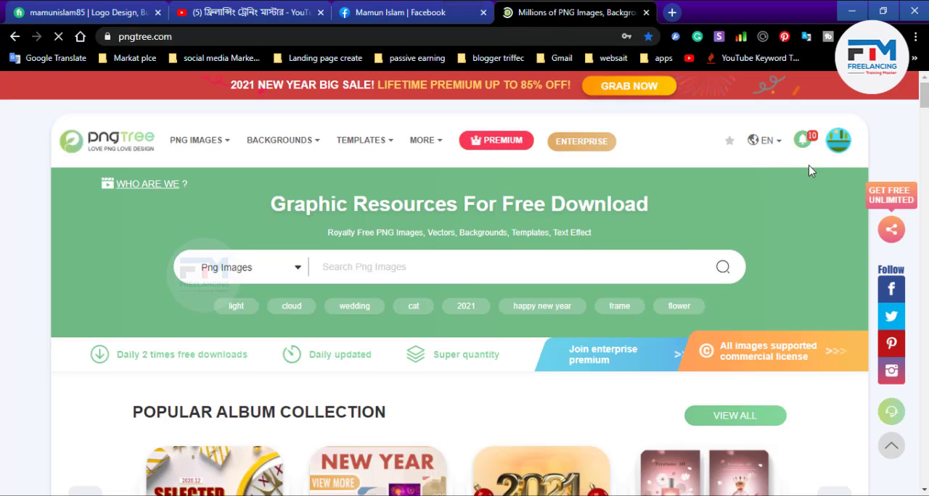
- Open the Pngtree Uploading System through the account's Go Upload option
mouse_move(840, 148)
scroll(777, 305, down, 4)
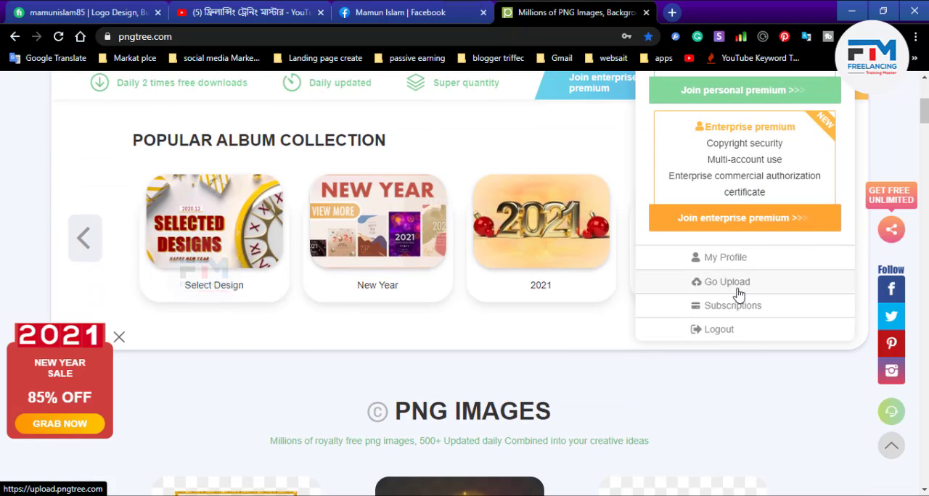
scroll(755, 305, up, 3)
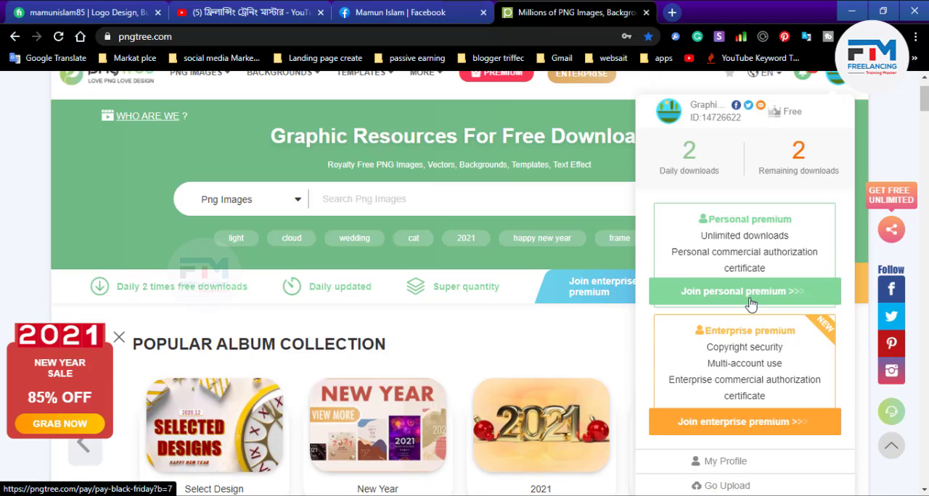
scroll(751, 303, up, 1)
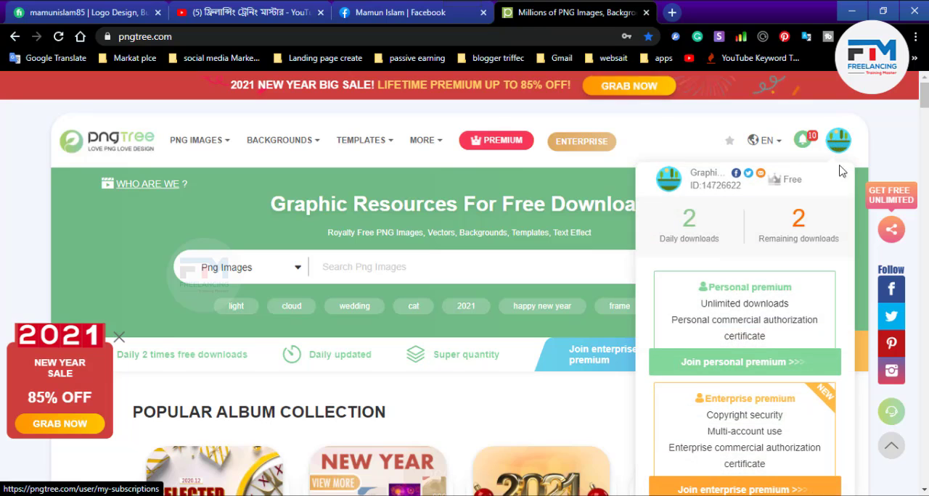
scroll(761, 320, down, 4)
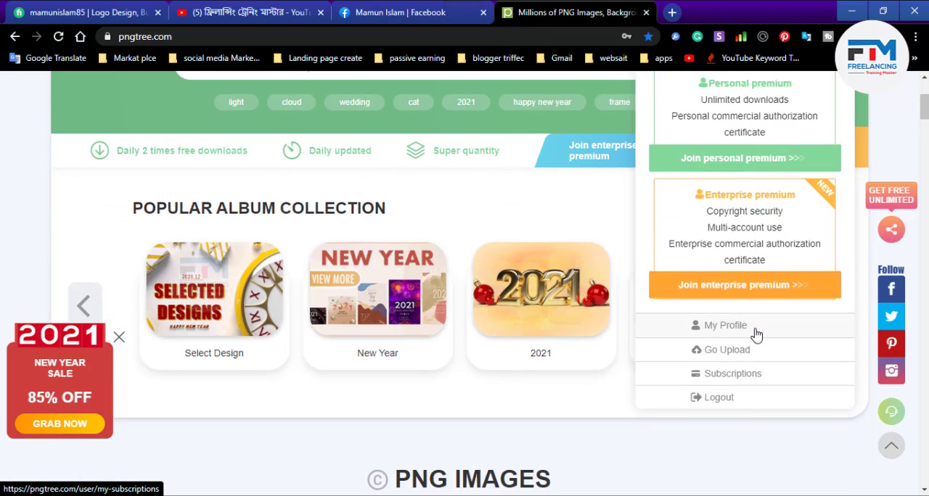
scroll(744, 290, up, 1)
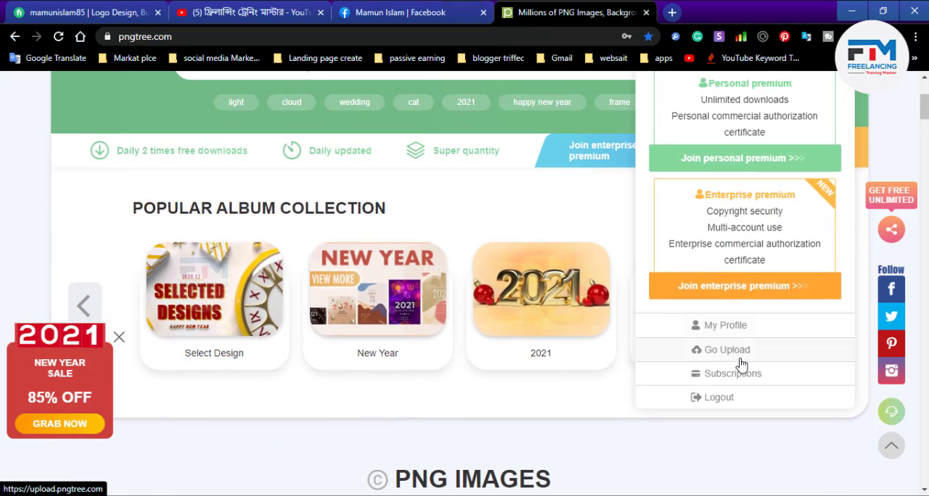
scroll(744, 356, up, 3)
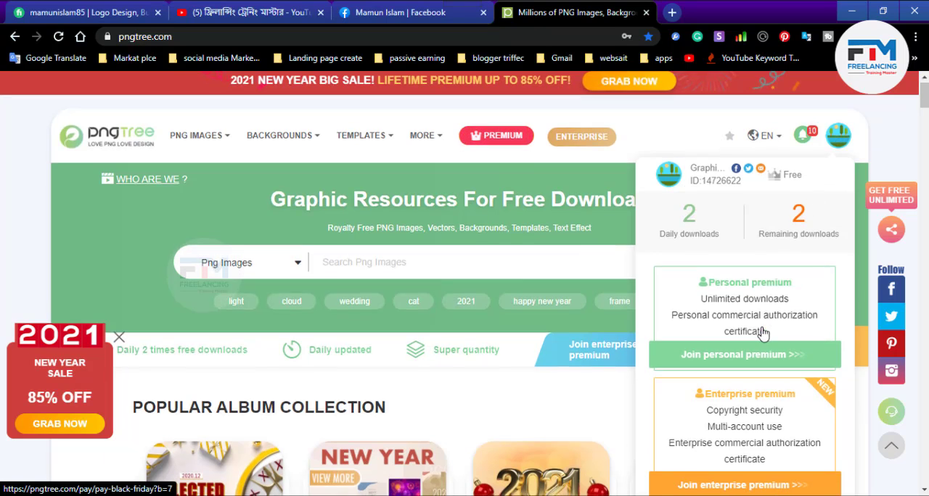
scroll(763, 312, down, 3)
scroll(760, 247, up, 3)
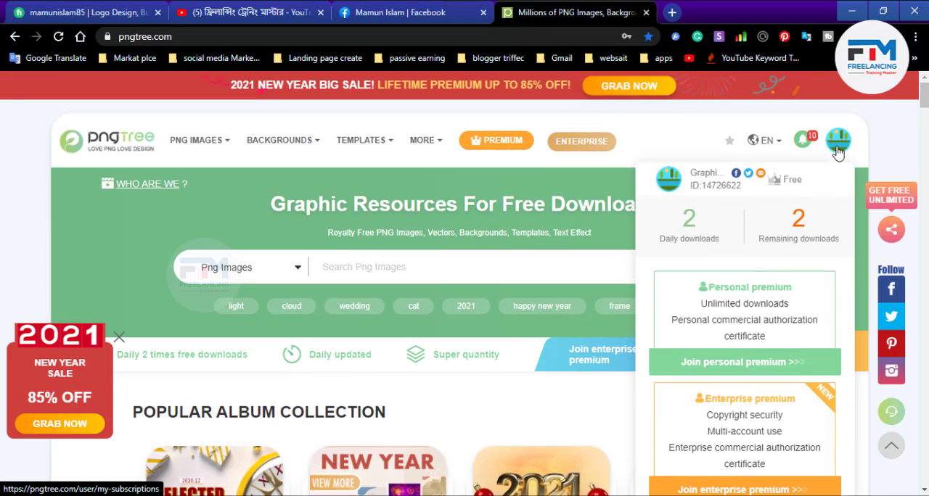
scroll(763, 307, down, 5)
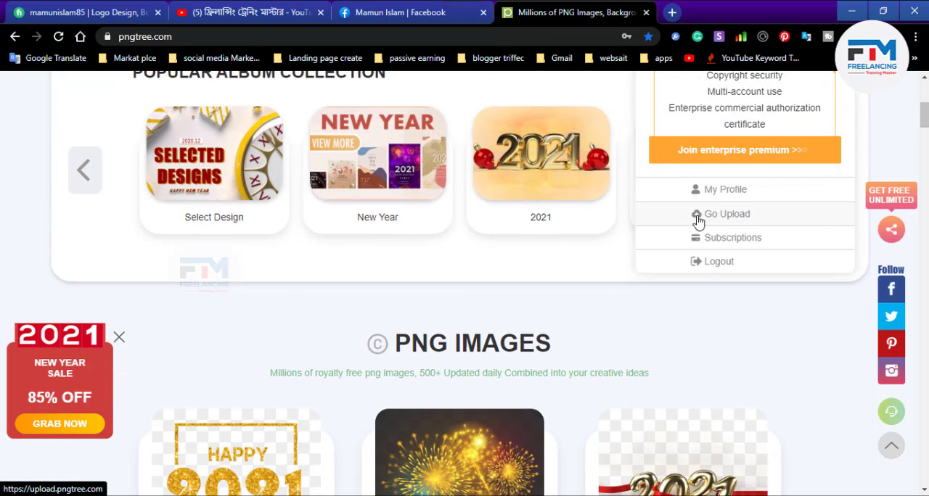
click(743, 219)
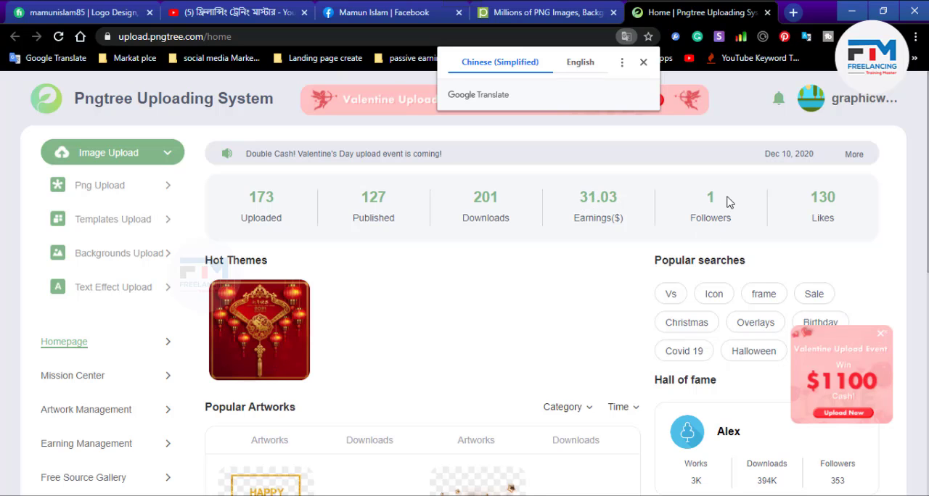
- Go to the Templates Upload page and review its requirements for the ZIP package, thumbnail size and color mode
scroll(473, 309, down, 2)
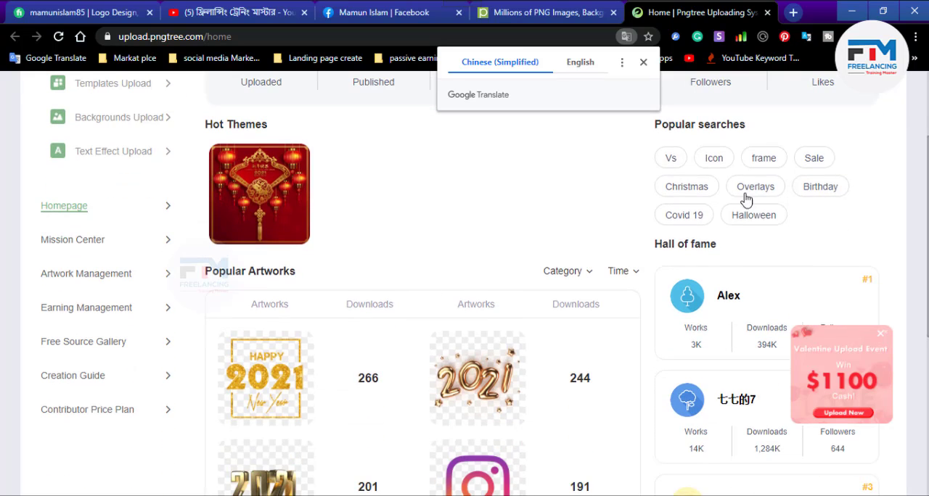
scroll(426, 297, up, 2)
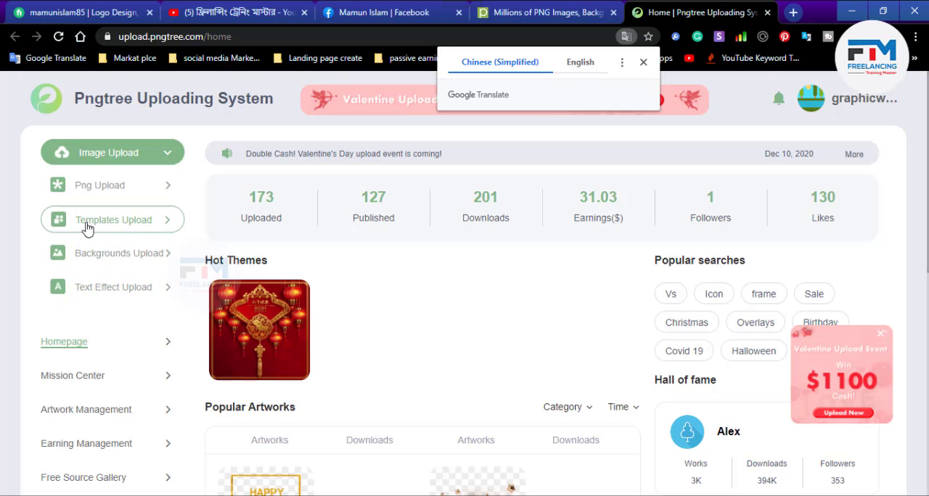
click(142, 222)
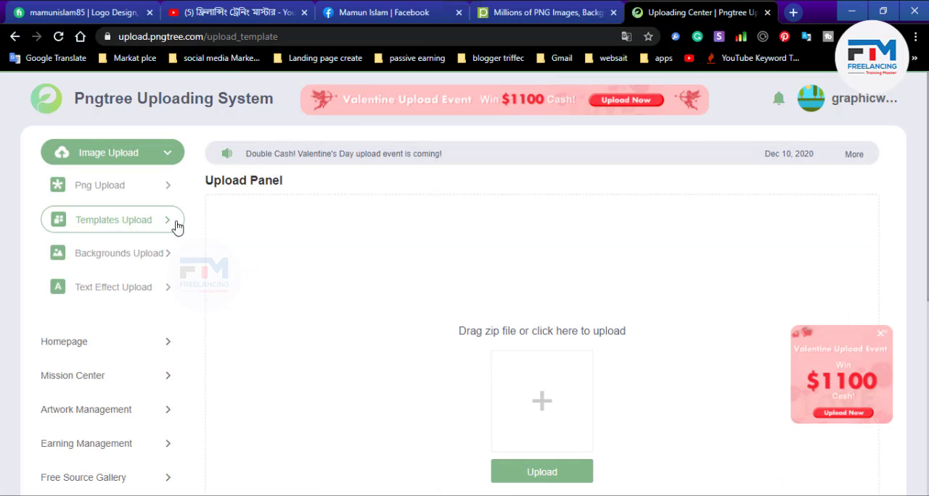
scroll(502, 388, down, 1)
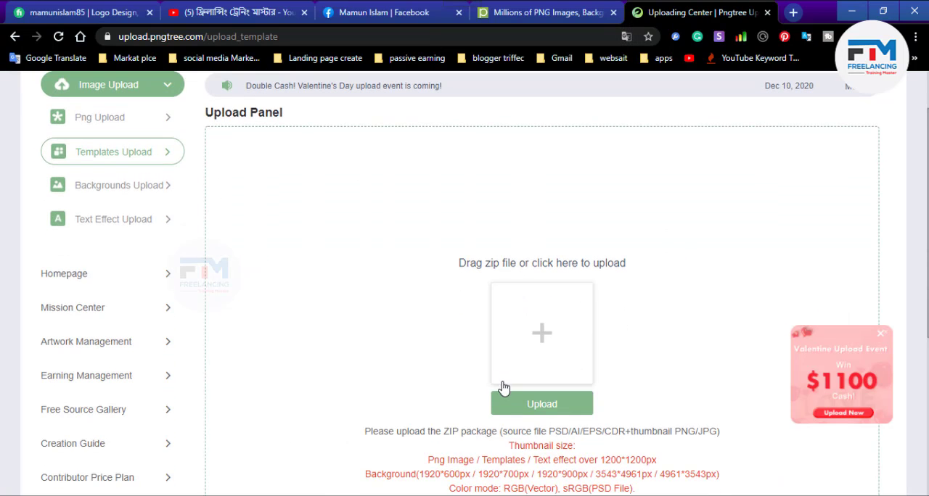
scroll(540, 388, down, 3)
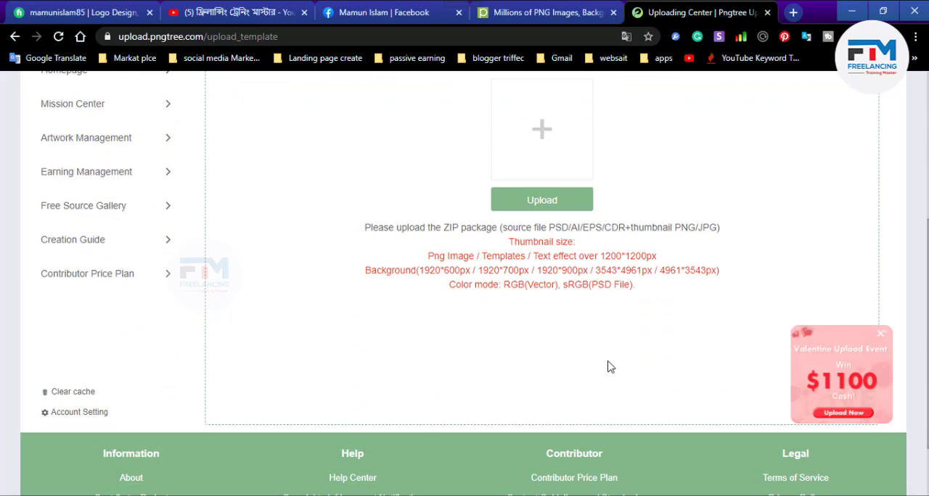
scroll(553, 406, up, 3)
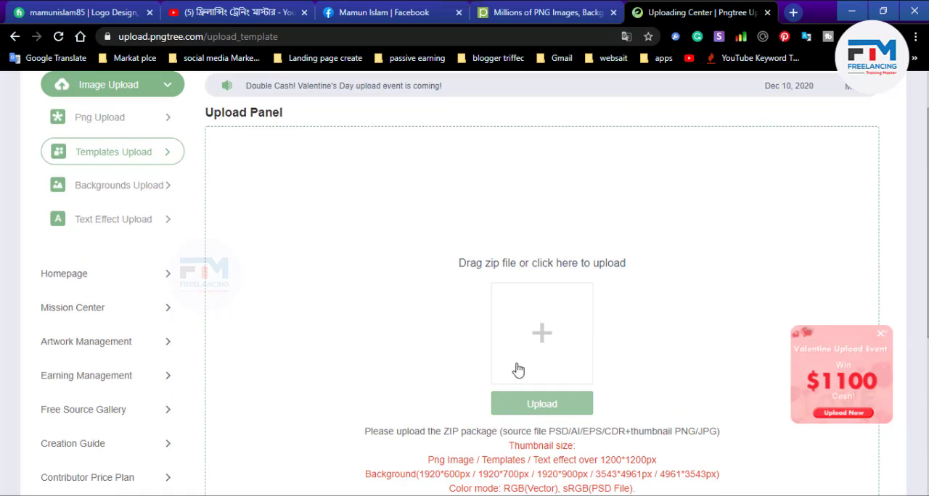
- Add the zip file 2 from the design 2 folder to the template upload list
click(535, 413)
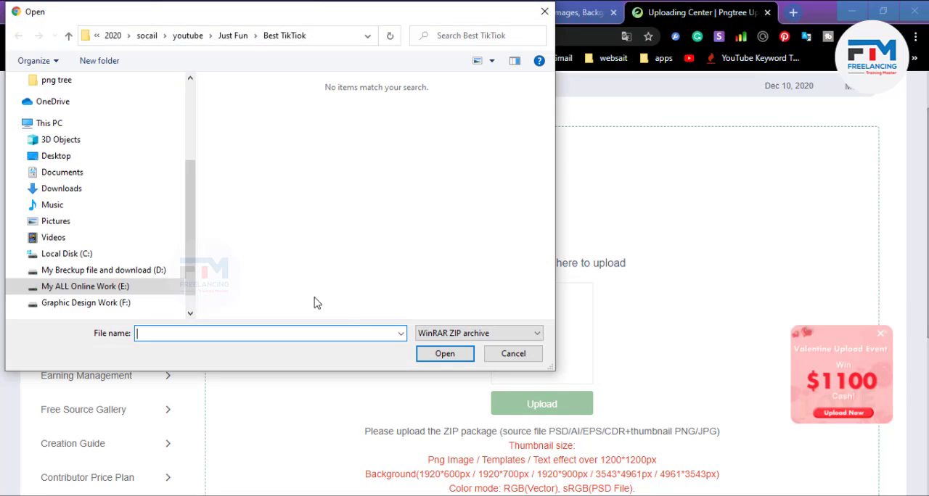
scroll(60, 190, up, 2)
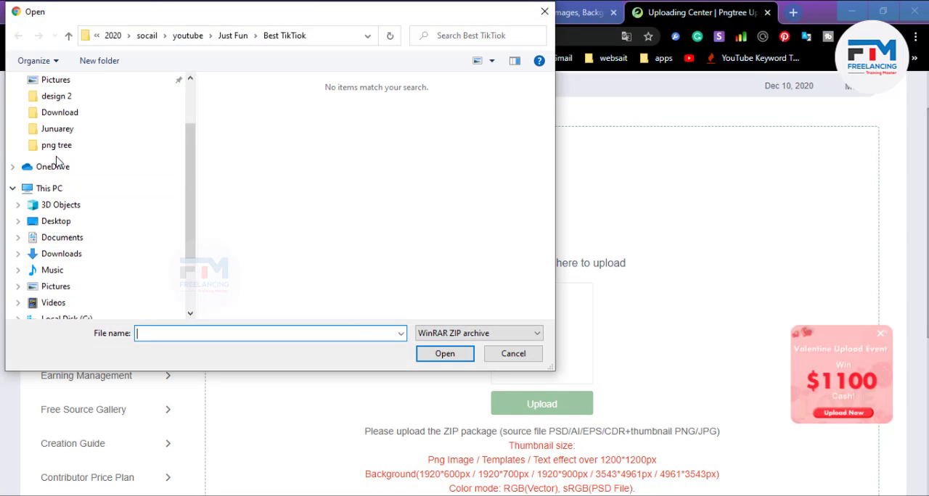
click(64, 96)
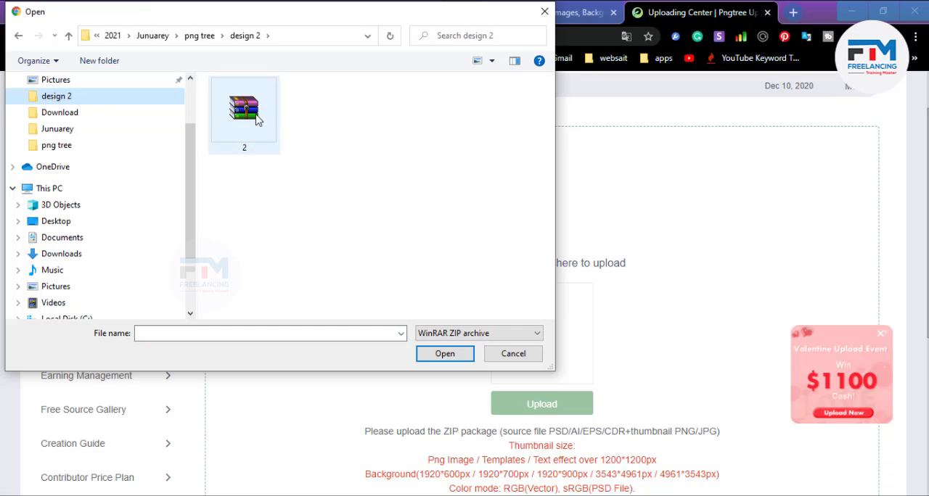
click(235, 129)
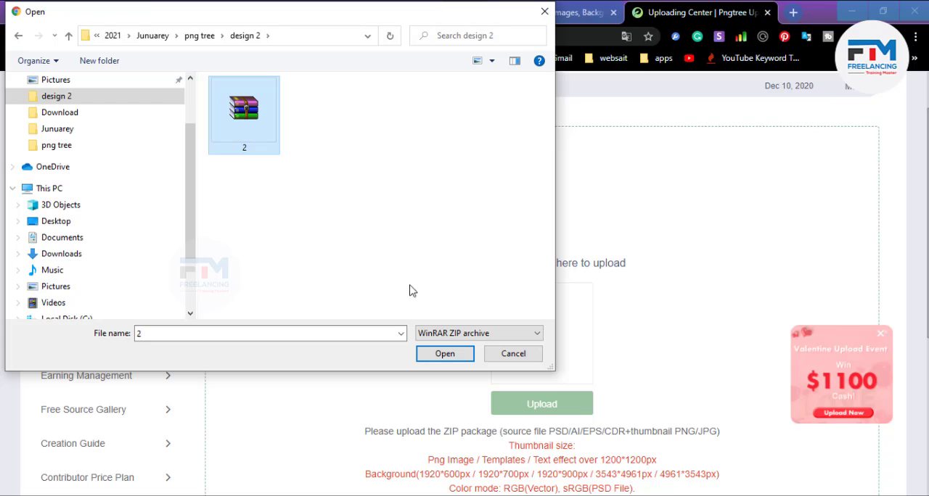
click(445, 354)
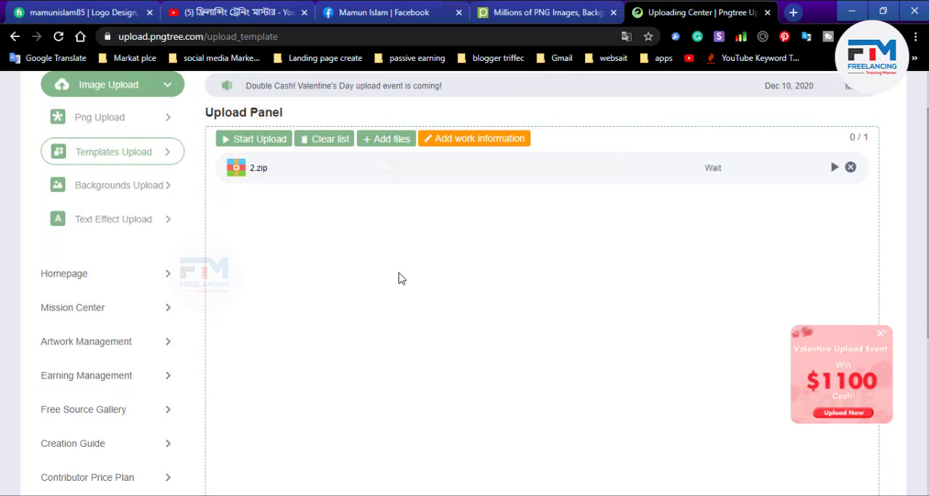
- Add the zip file 1 from the png tree folder to the template upload list
click(385, 141)
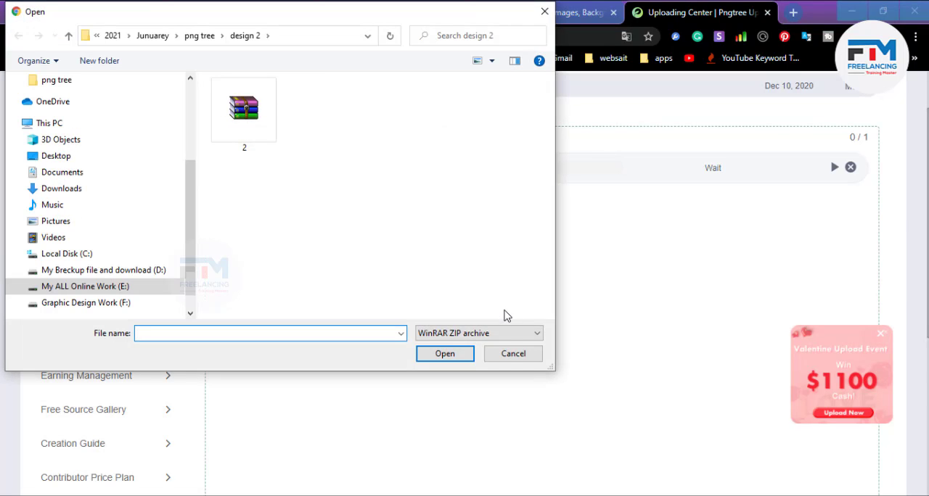
click(509, 355)
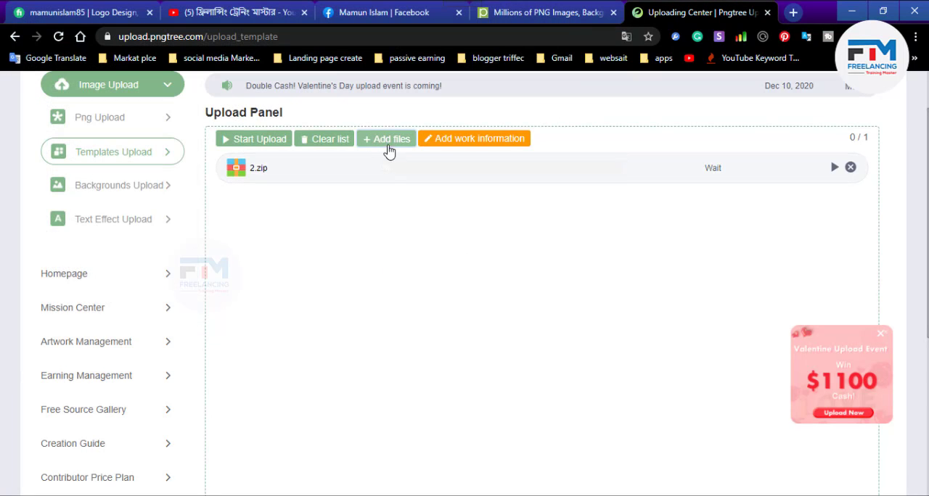
click(384, 143)
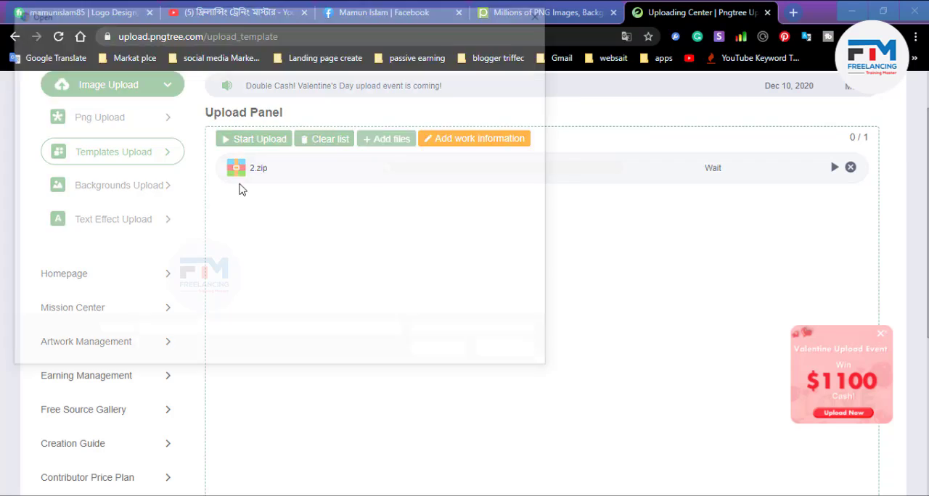
click(68, 36)
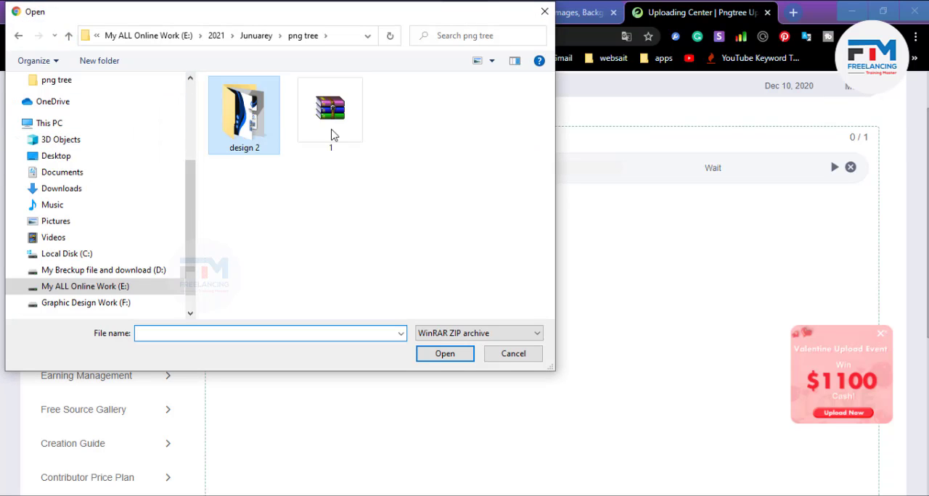
double_click(332, 135)
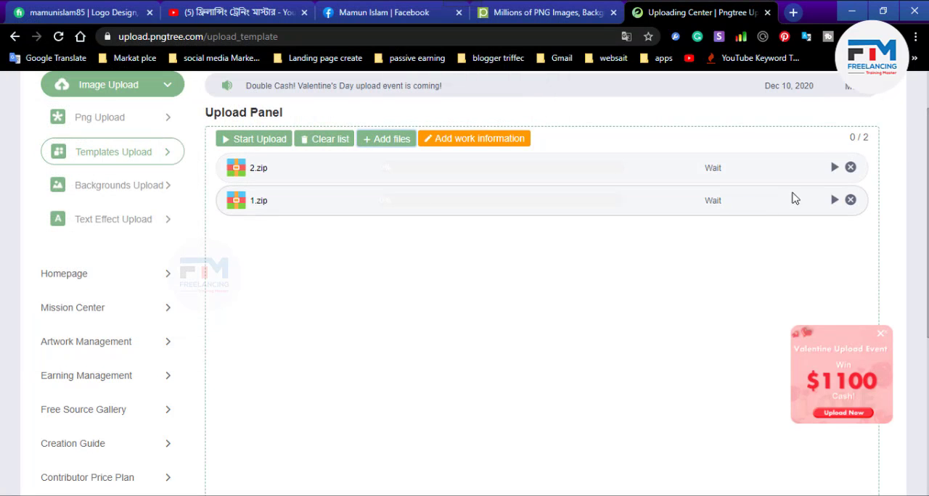
- Upload both queued files, 2.zip first and 1.zip second
click(835, 169)
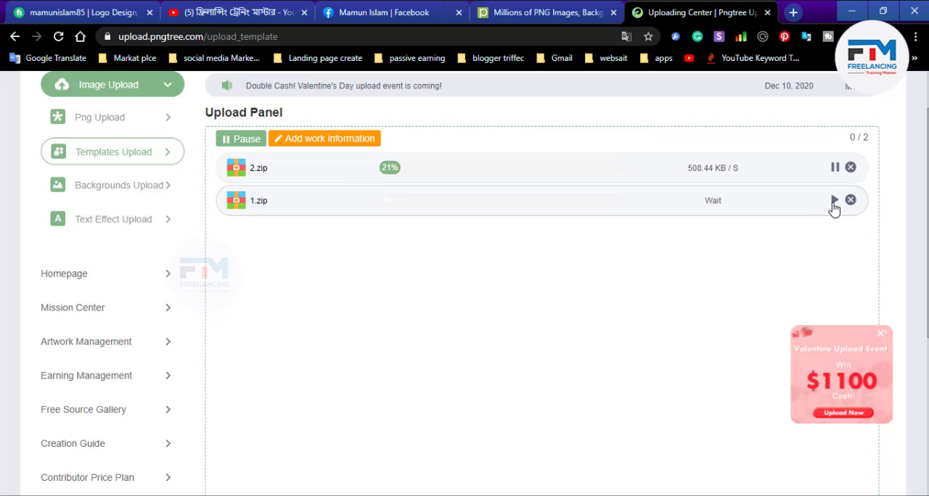
click(835, 202)
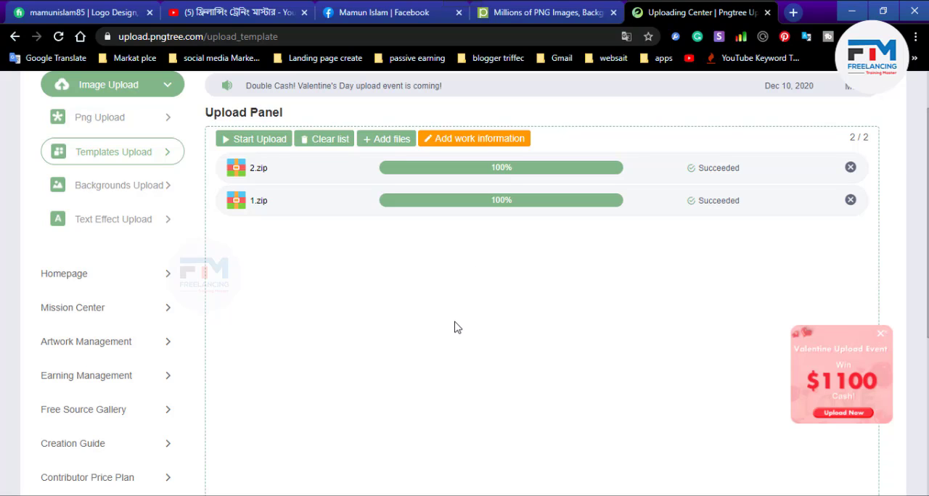
scroll(429, 322, down, 1)
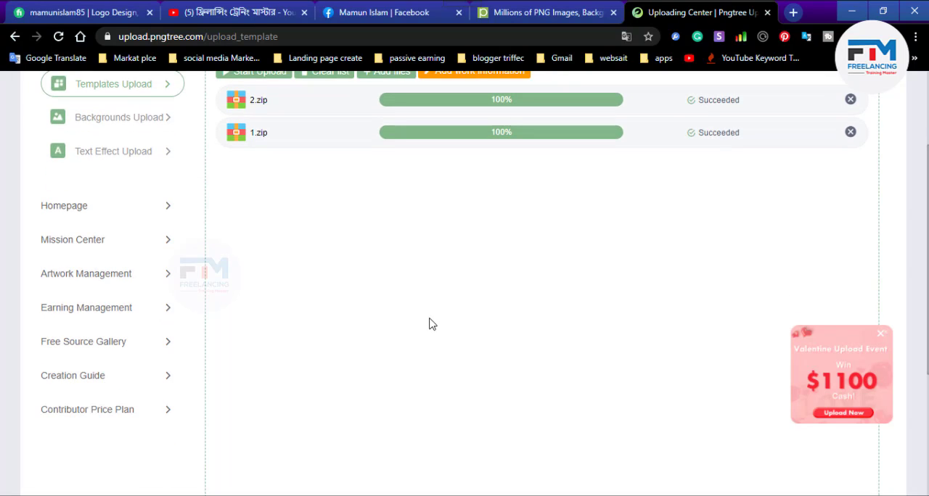
scroll(429, 325, up, 1)
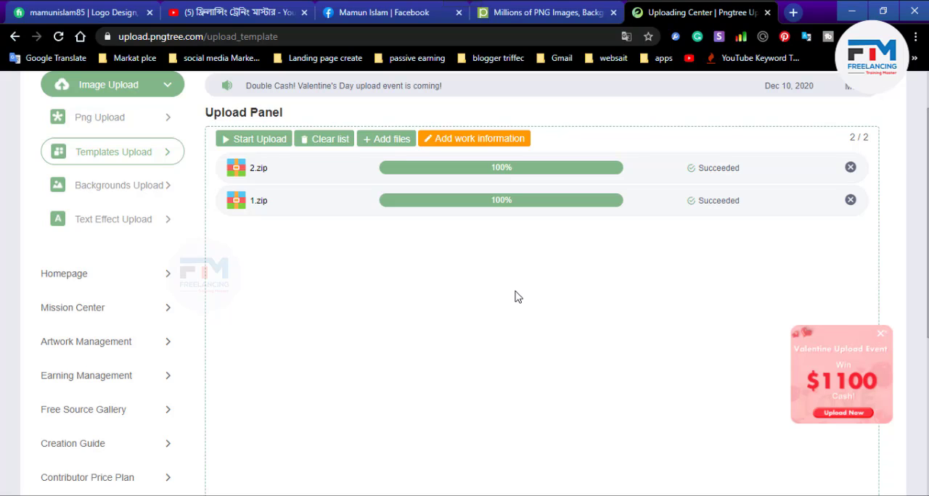
- Open the Artwork Management page for the uploaded templates
scroll(535, 294, up, 1)
scroll(429, 276, down, 1)
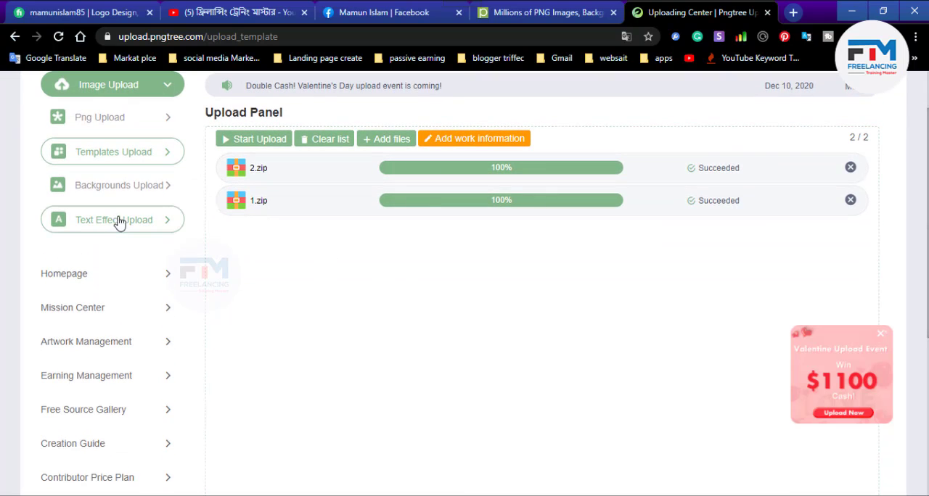
scroll(104, 335, down, 1)
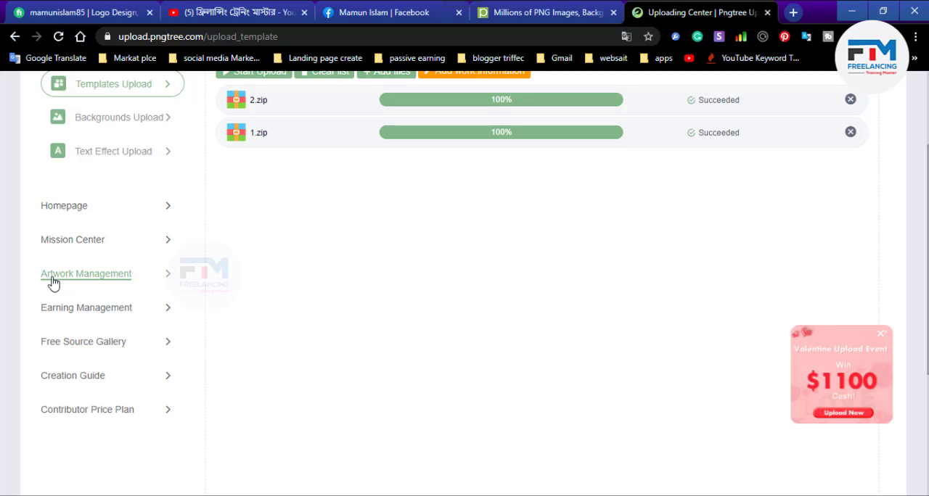
click(109, 276)
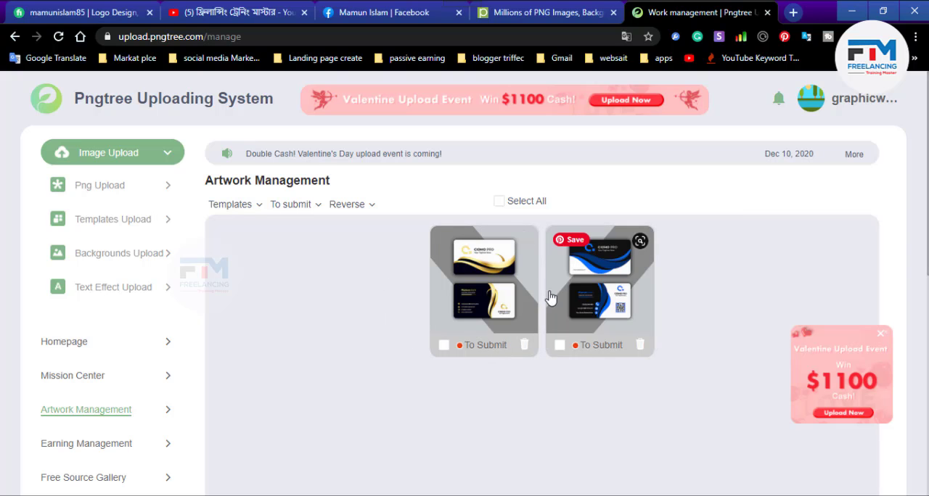
- Open the work details of the gold and black business card template and set its category to Business card
click(483, 325)
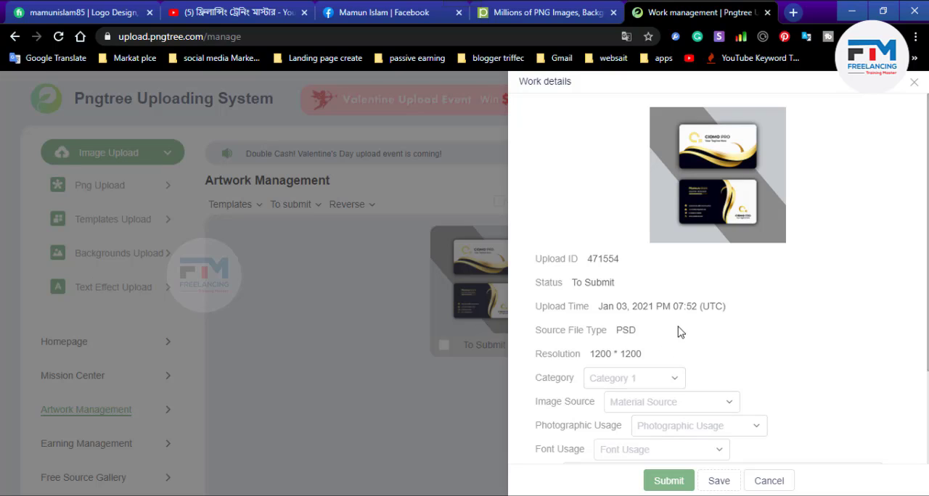
scroll(701, 286, down, 2)
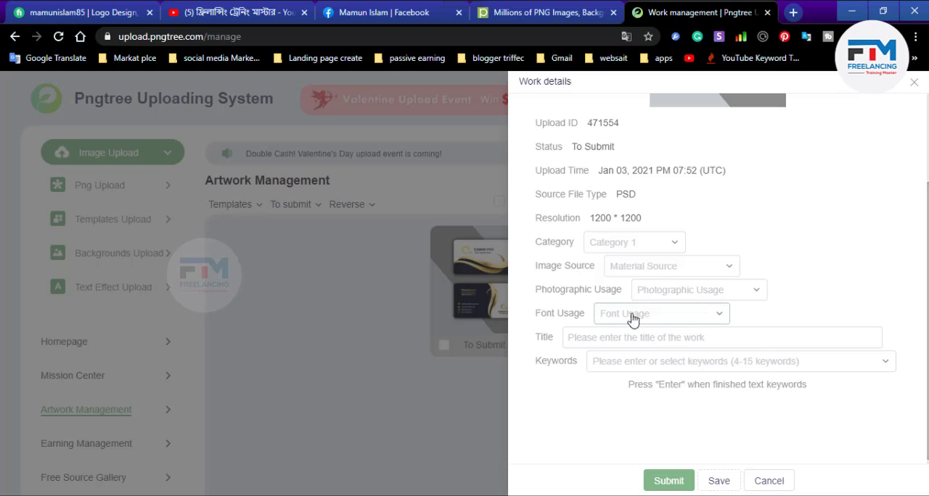
click(630, 247)
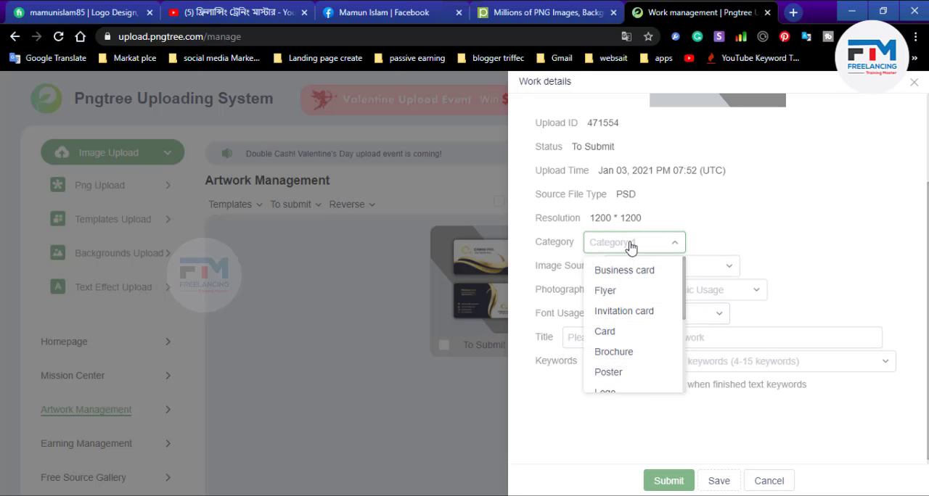
click(633, 270)
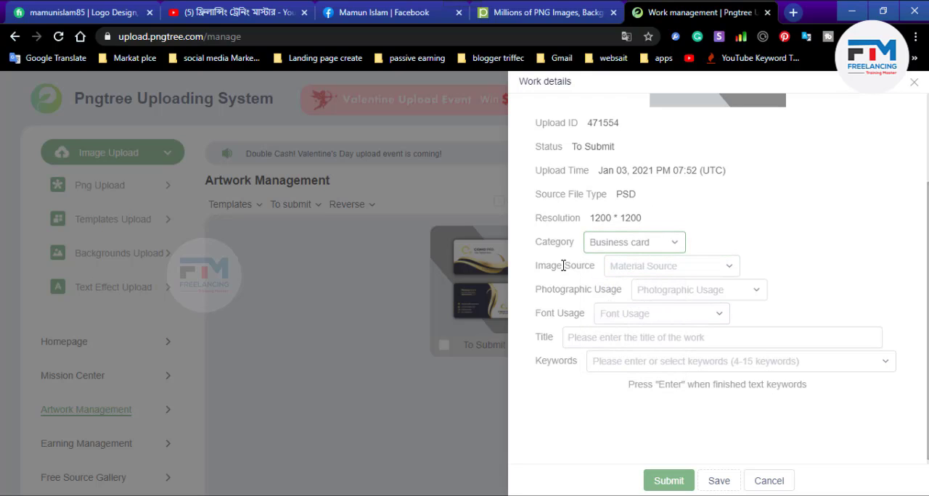
- Set the image source to Original material and the photographic usage to Photographs not used
click(633, 271)
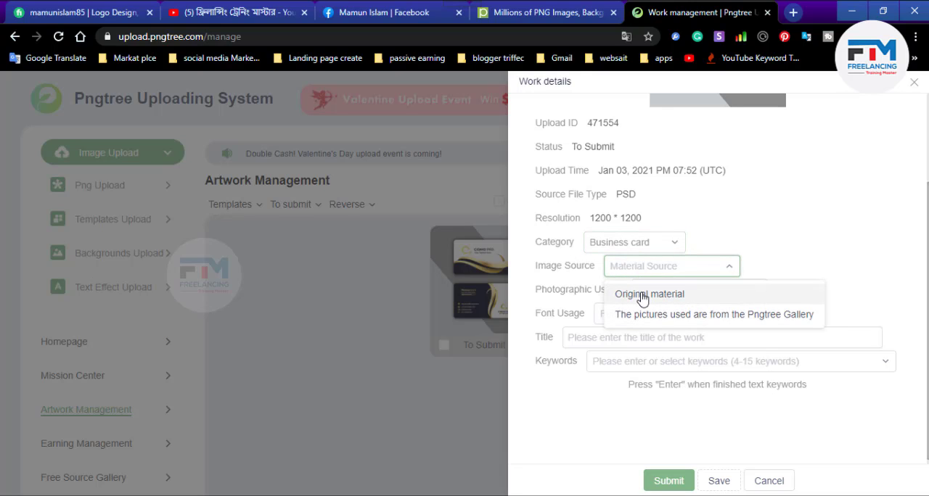
click(642, 296)
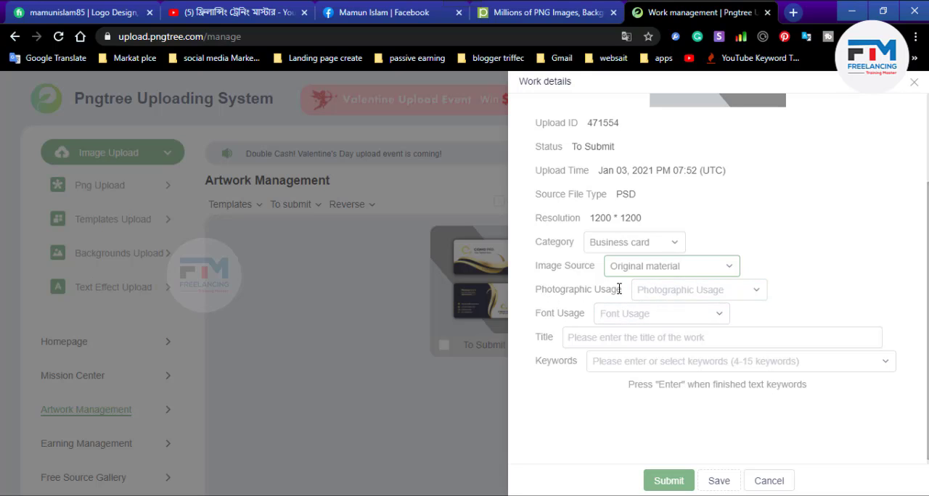
click(665, 293)
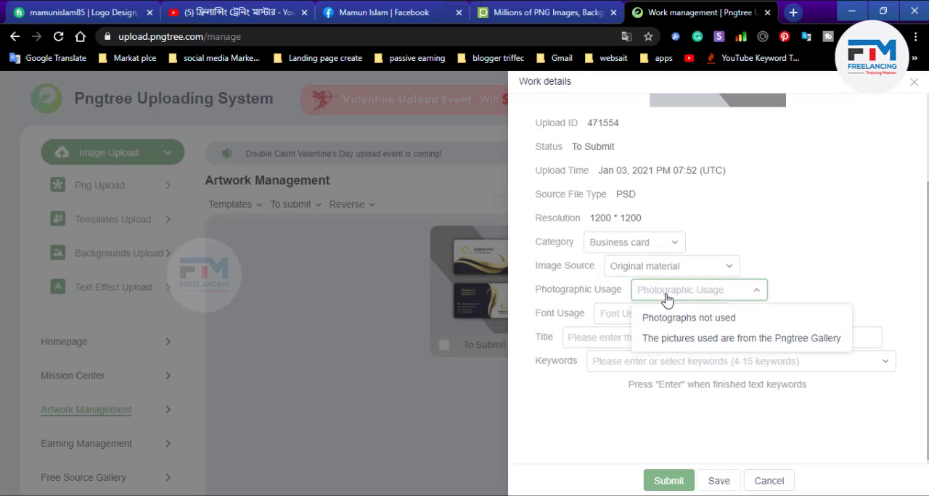
click(703, 320)
- Set the font usage to Other sites for the gold and black business card
scroll(652, 321, down, 1)
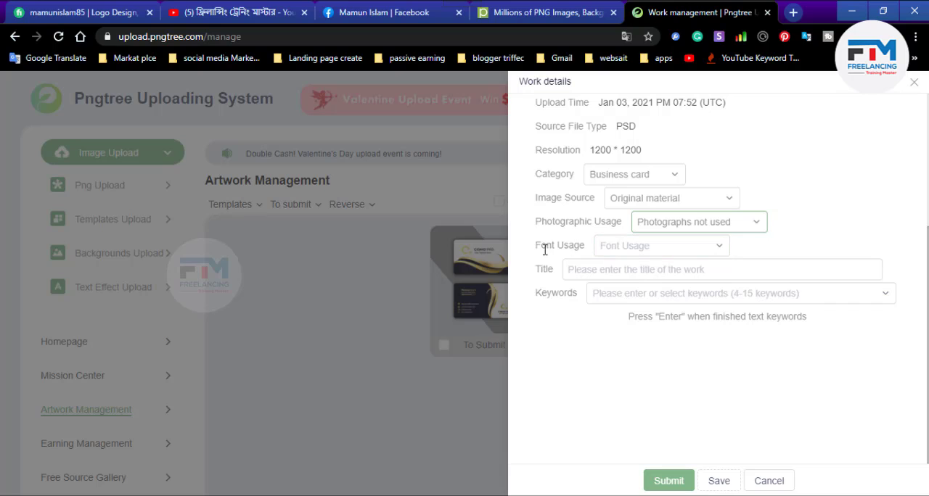
click(626, 247)
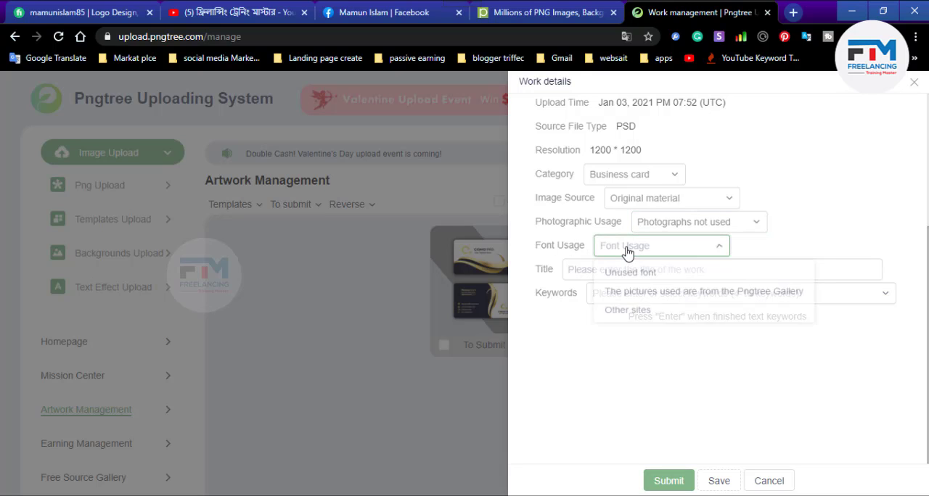
click(635, 315)
click(705, 277)
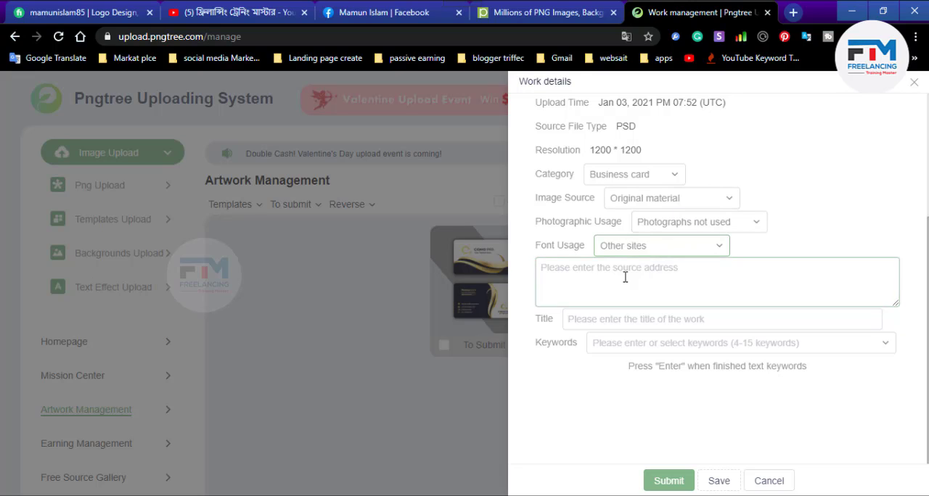
- Switch to Photoshop and copy the font name Nexa Bold from the phone number text in back part 2.psd
click(851, 8)
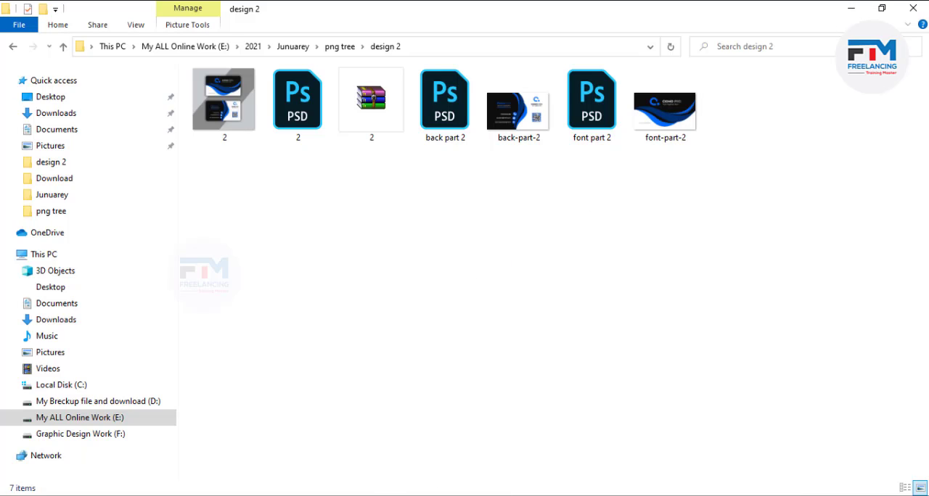
click(350, 495)
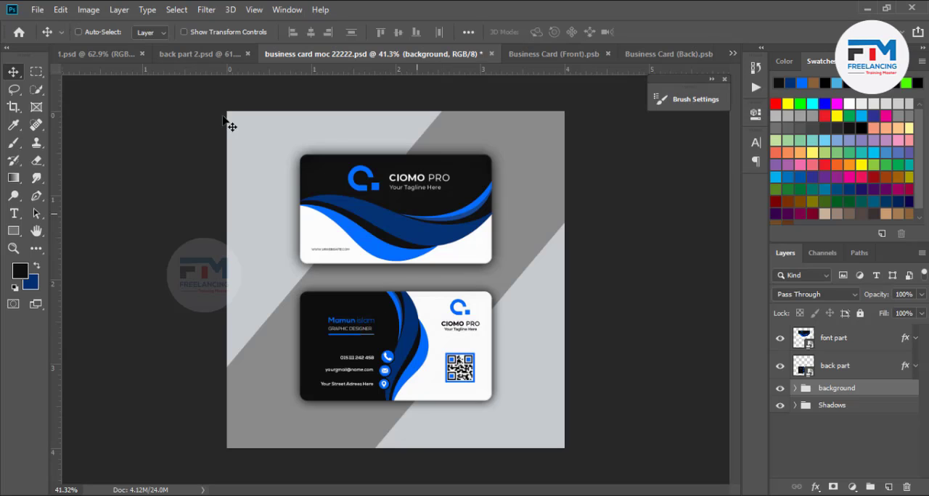
click(192, 54)
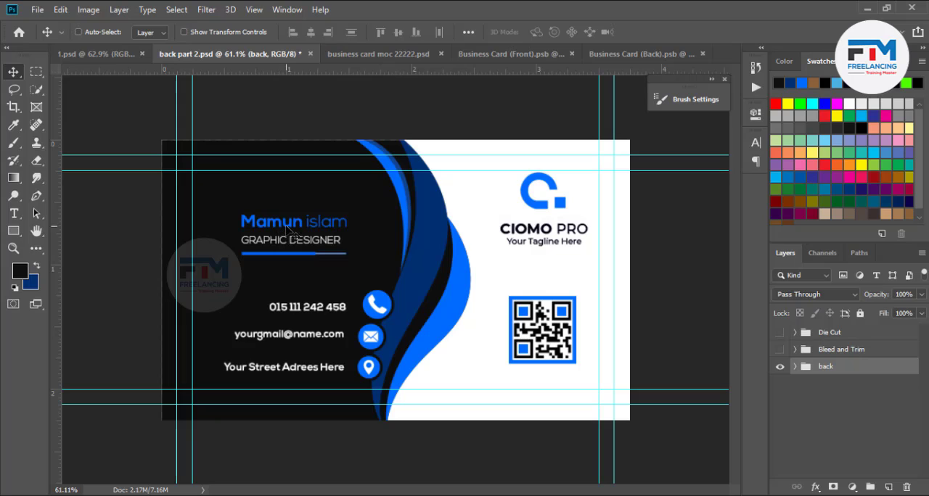
double_click(311, 308)
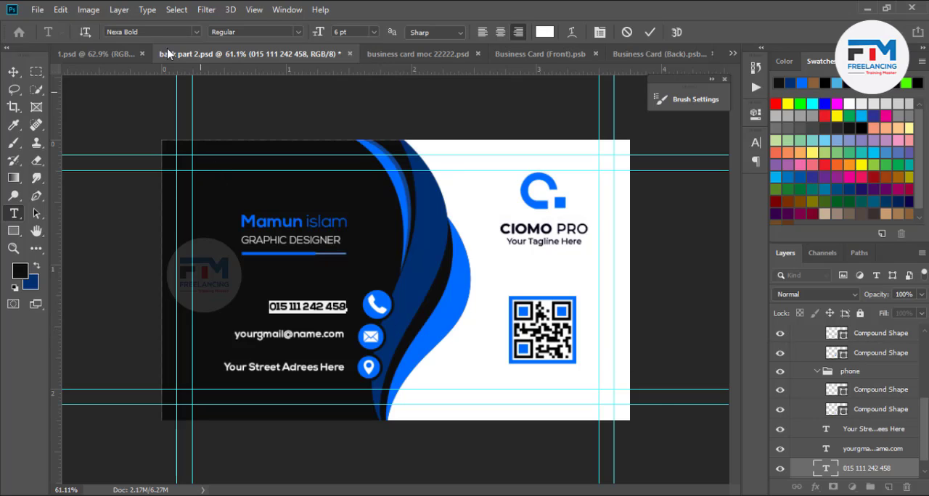
click(142, 32)
key(ctrl+c)
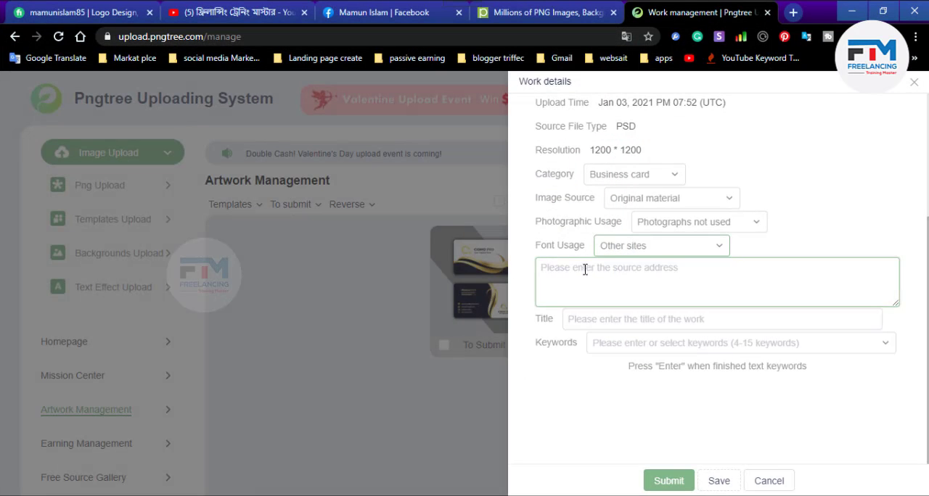
- Return to the browser and search Google for "nexa bold free" in a new tab
click(792, 13)
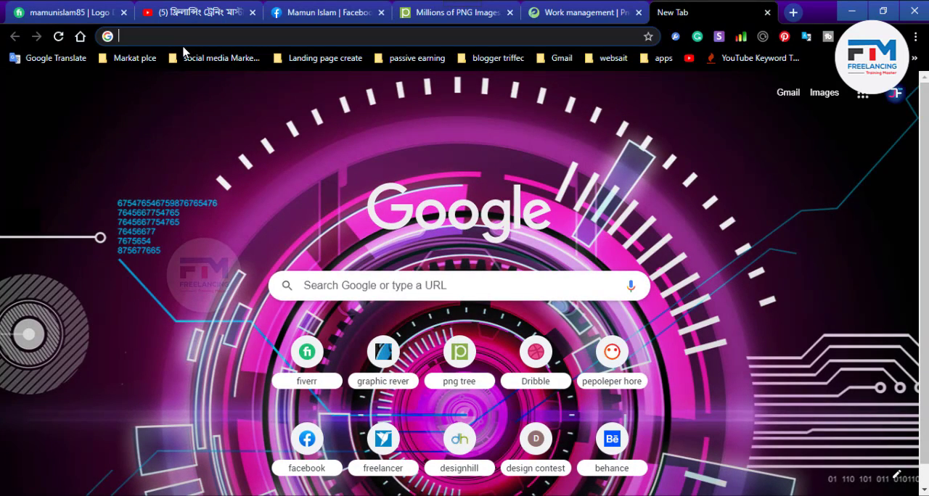
key(ctrl+v)
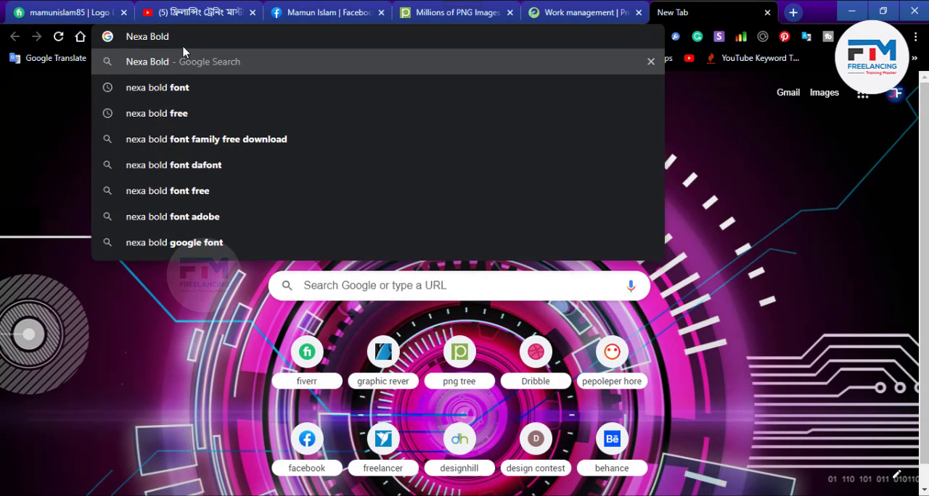
click(196, 114)
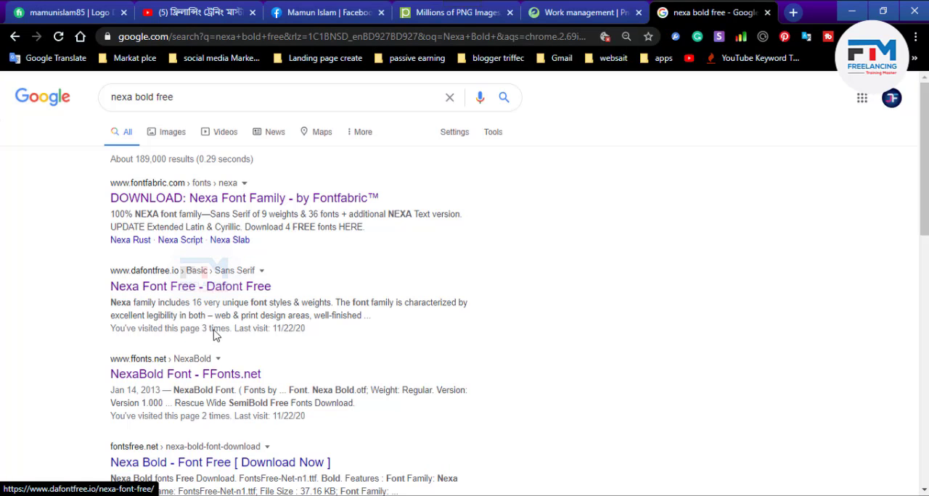
- Open the Nexa Font Free result on Dafont Free in its own tab and examine the font's description and samples
middle_click(165, 286)
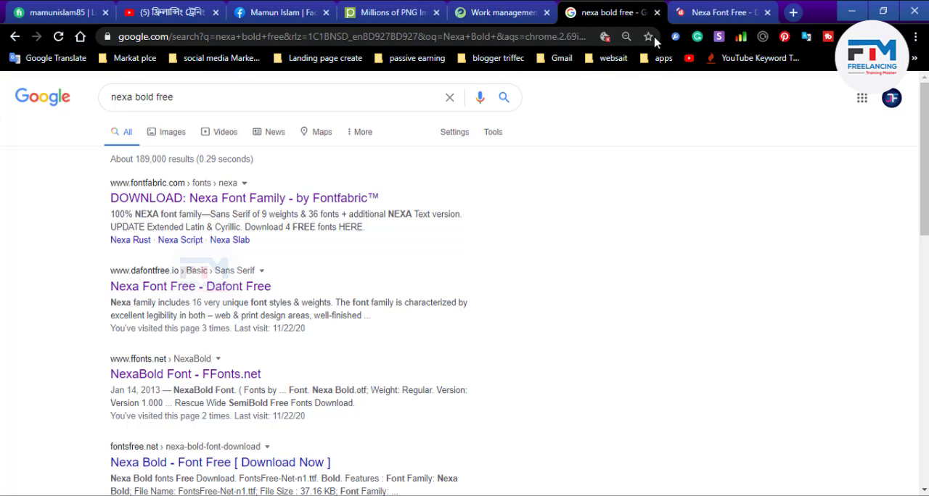
click(700, 13)
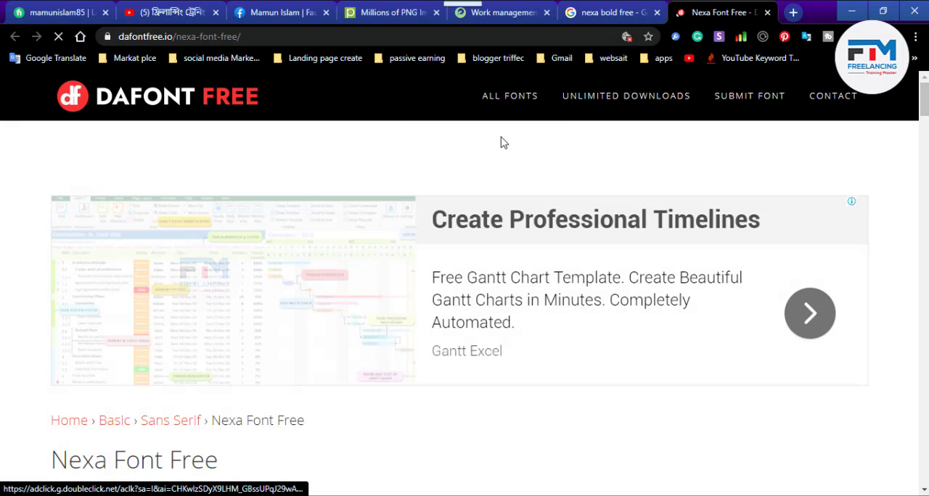
scroll(269, 315, down, 4)
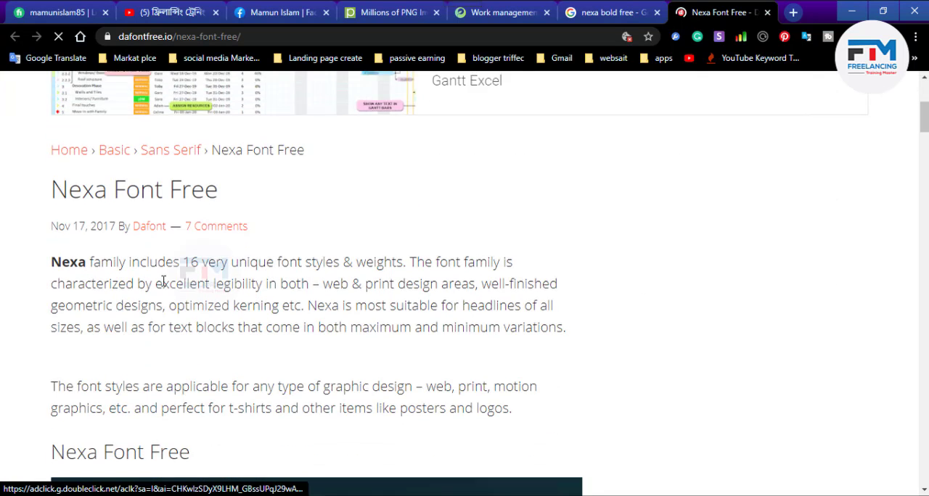
scroll(163, 282, up, 3)
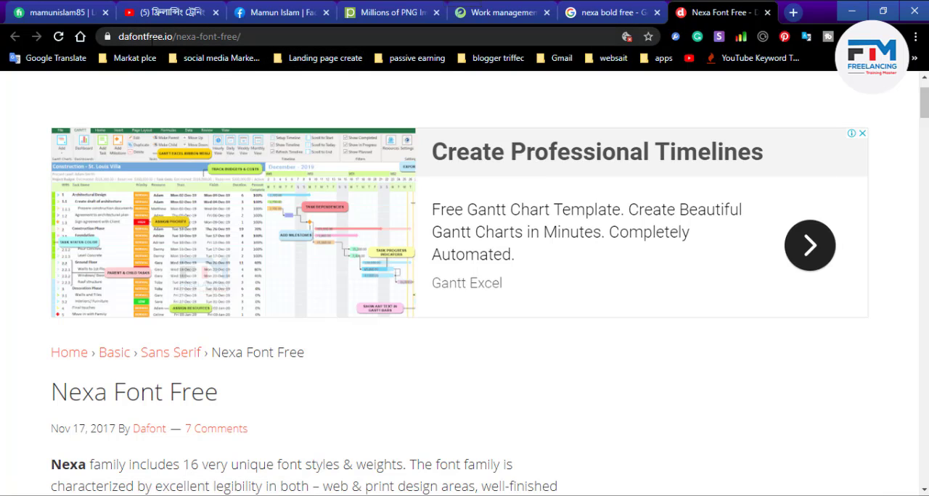
scroll(355, 218, up, 1)
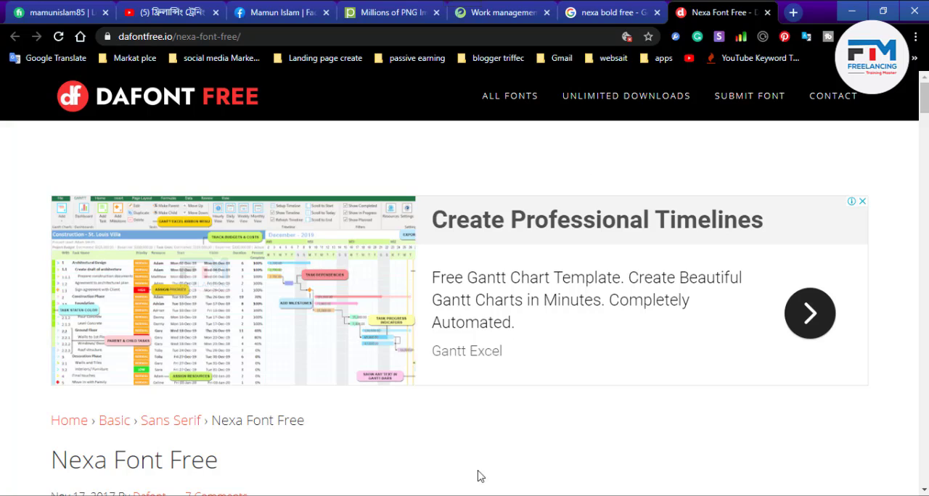
scroll(162, 388, down, 7)
scroll(426, 434, down, 7)
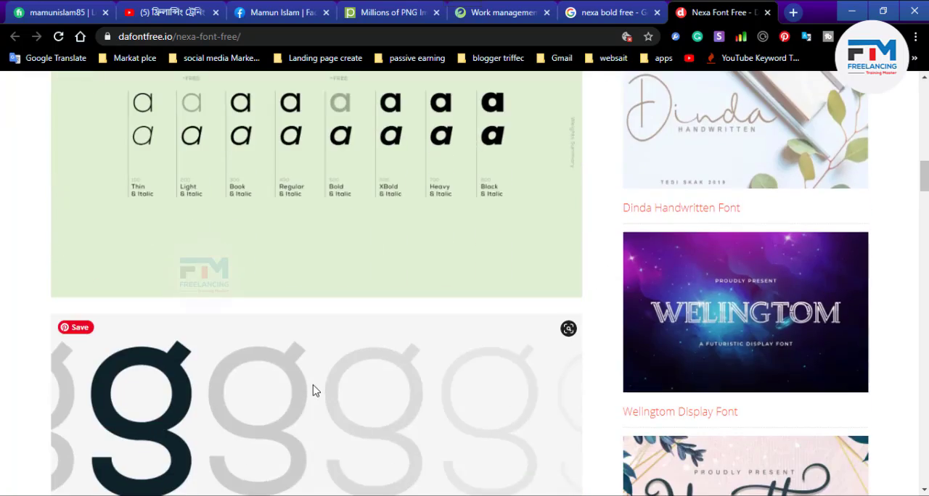
scroll(313, 388, up, 12)
scroll(313, 391, up, 1)
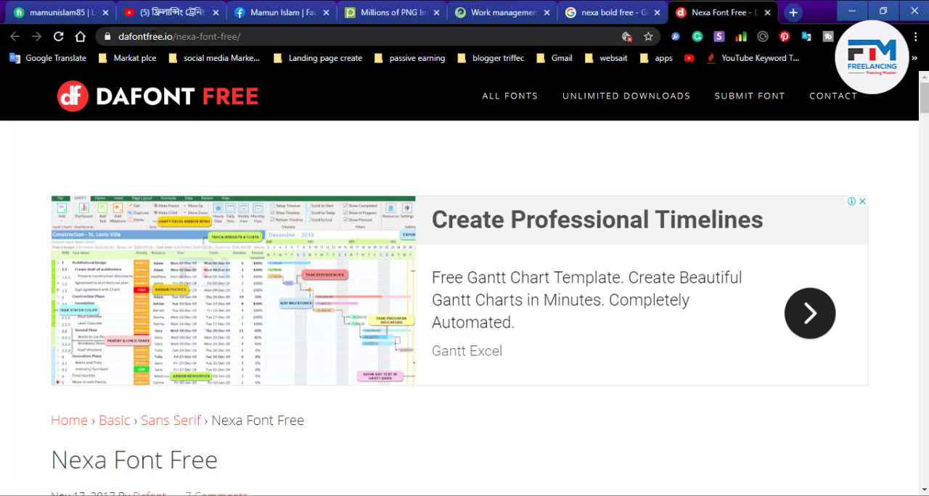
scroll(409, 353, down, 3)
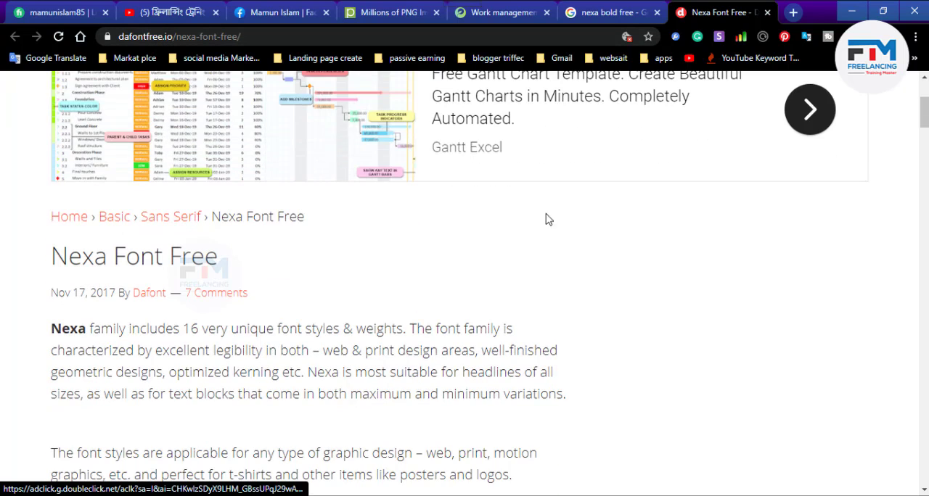
- Open the NexaBold Font result from FFonts.net in its own tab and check its preview and download option
click(588, 10)
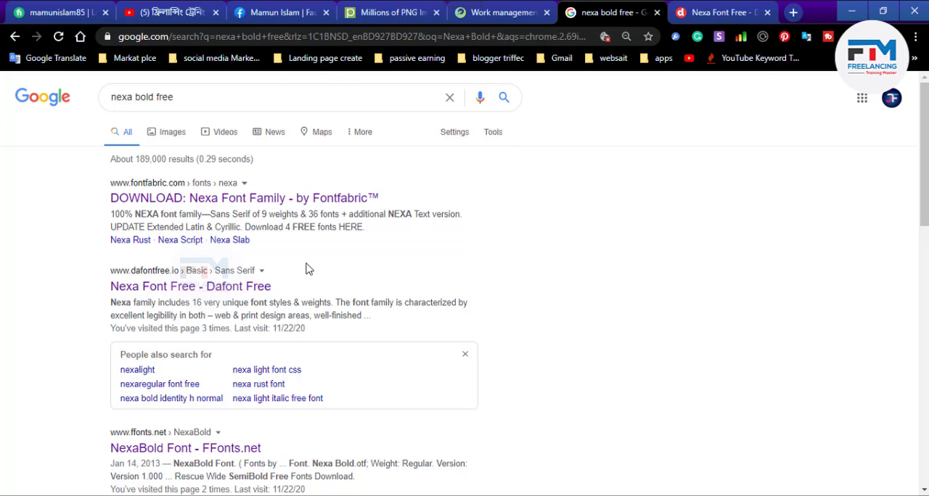
scroll(233, 308, down, 2)
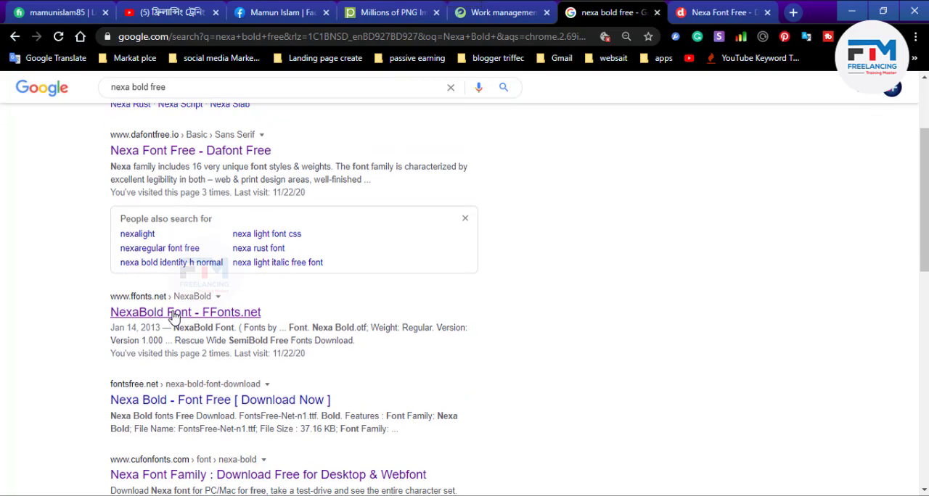
middle_click(254, 311)
click(708, 11)
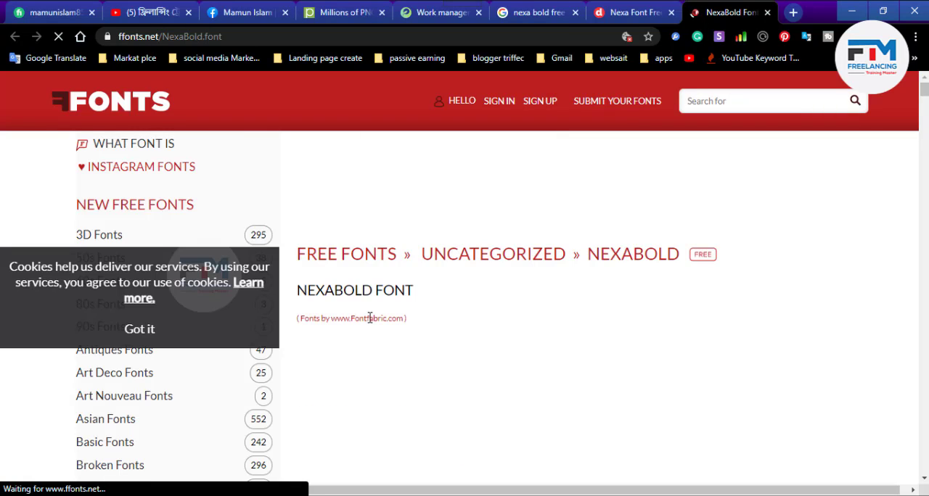
scroll(383, 332, down, 2)
scroll(475, 317, down, 6)
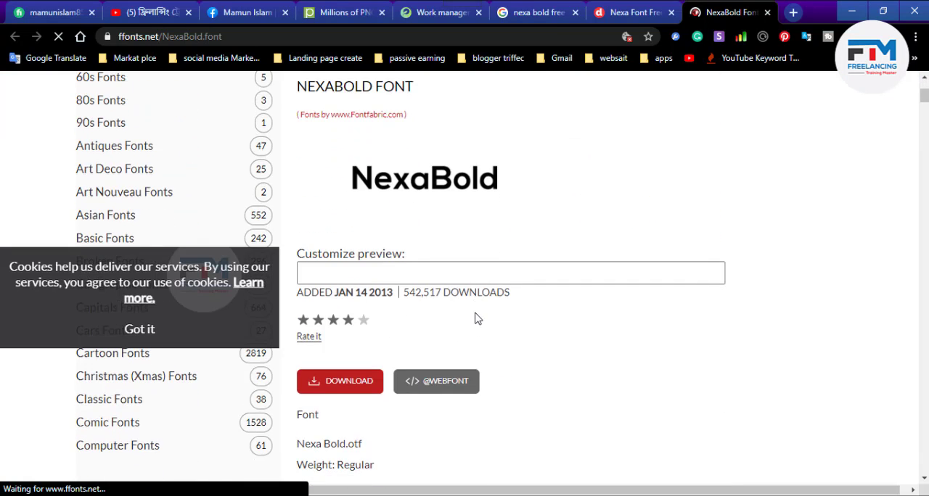
scroll(474, 317, up, 3)
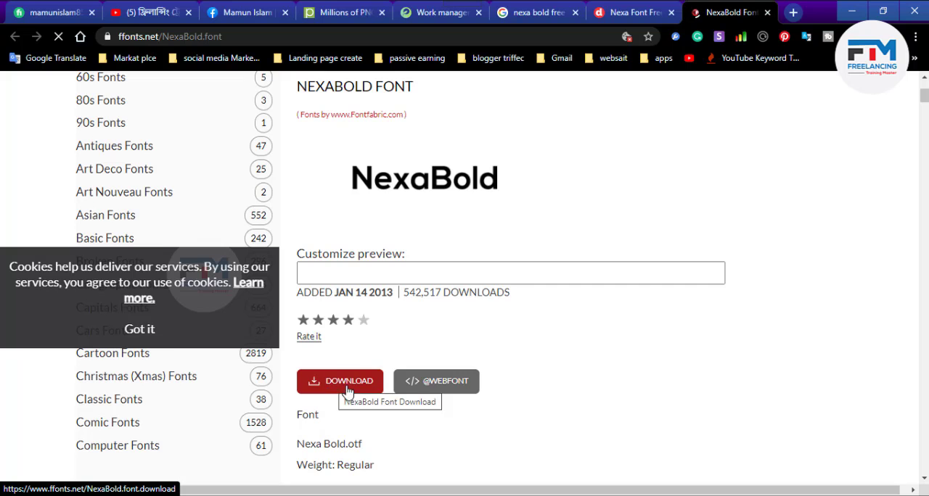
scroll(391, 322, up, 3)
click(191, 37)
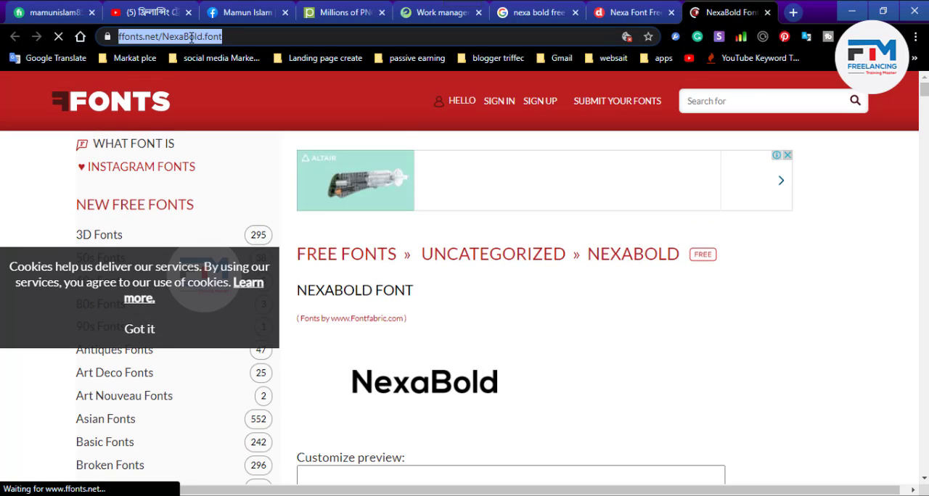
right_click(191, 41)
click(232, 112)
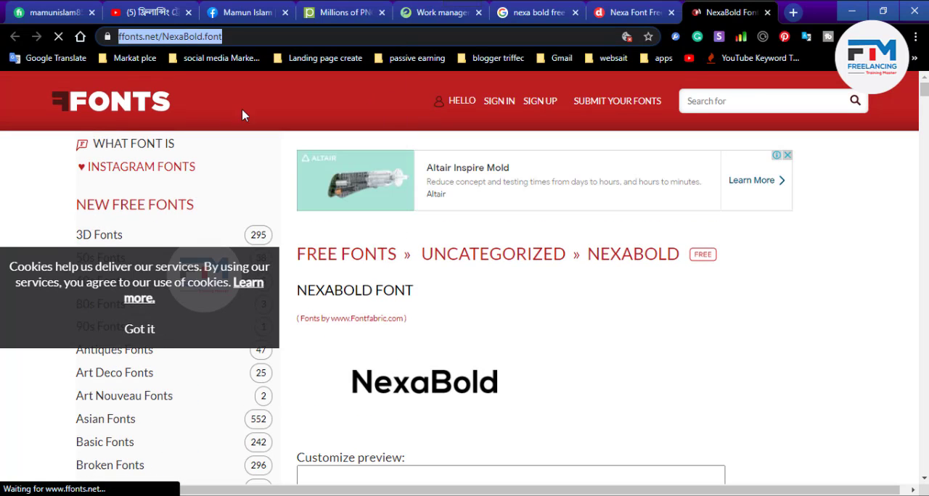
click(537, 12)
click(439, 12)
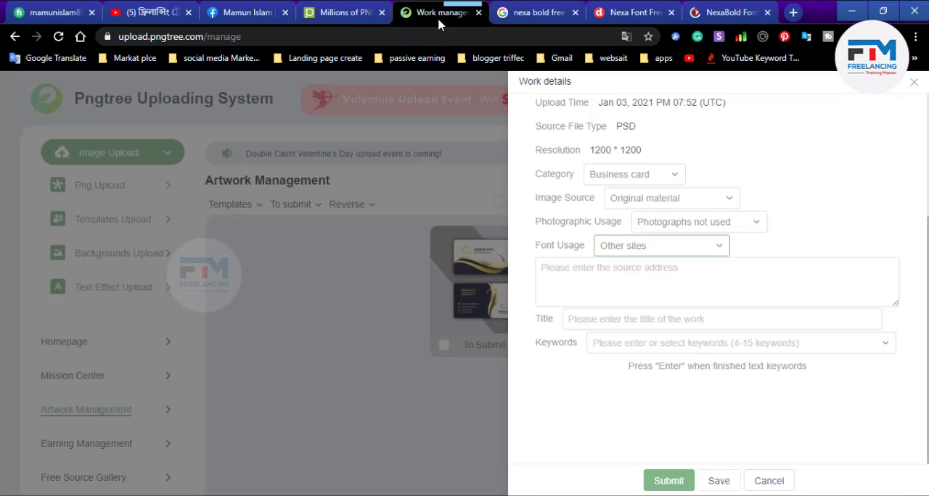
click(612, 282)
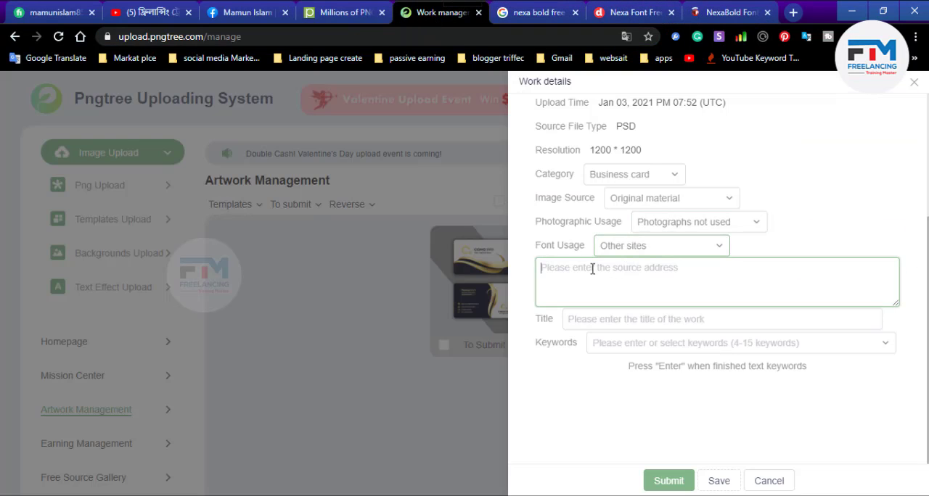
right_click(585, 272)
click(630, 122)
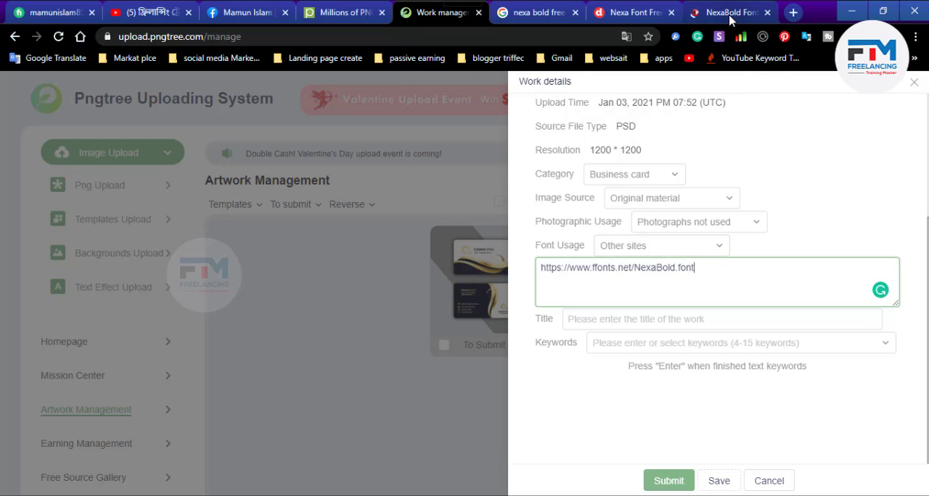
- Close the NexaBold and Nexa Font Free pages and return to the Pngtree work details
click(672, 17)
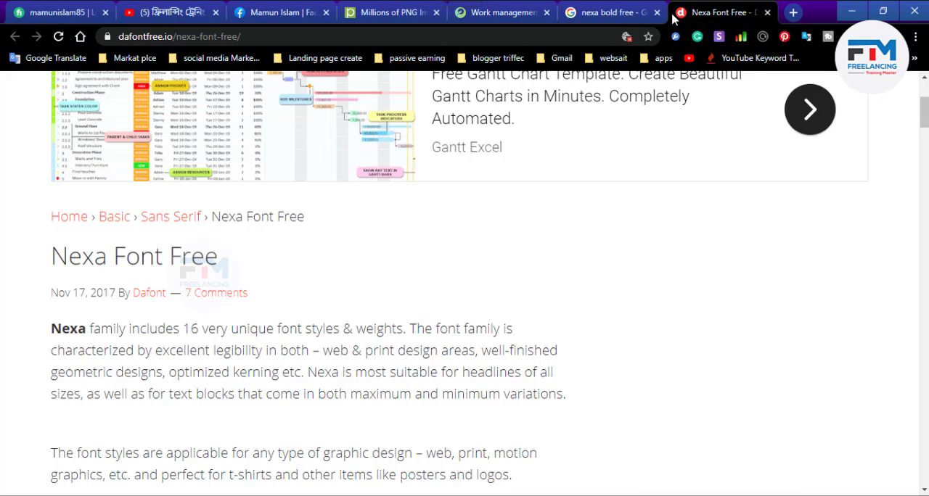
click(769, 13)
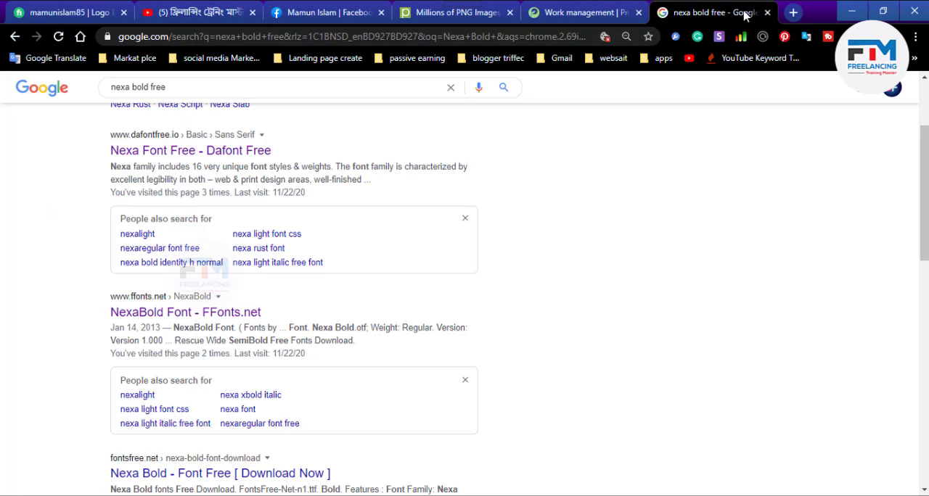
click(581, 12)
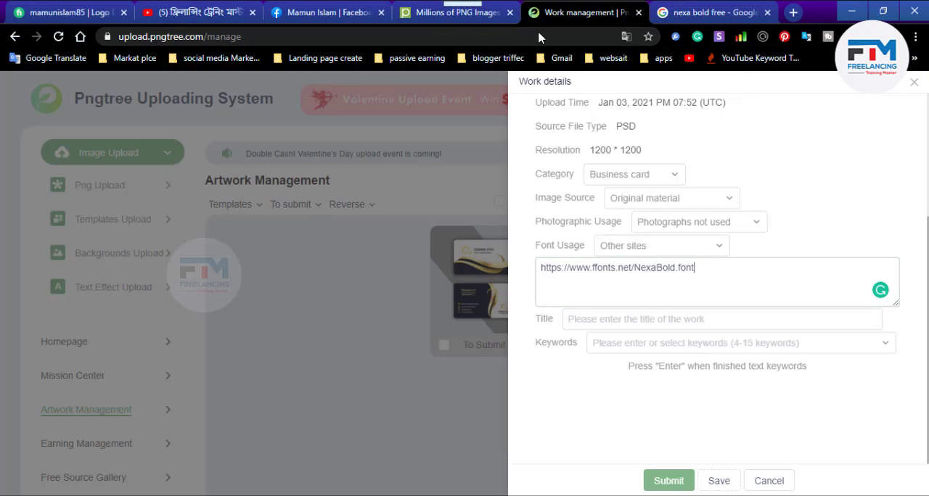
- Enter "Business card design" as the title of the work
click(607, 320)
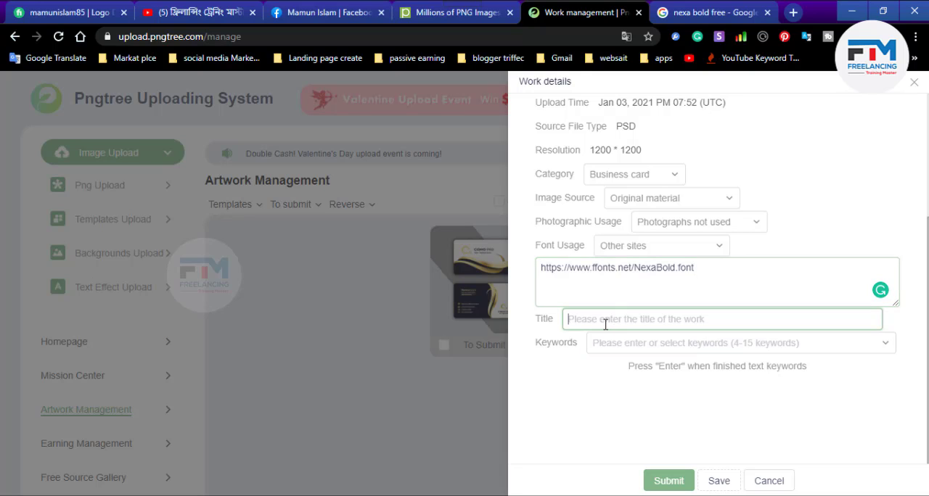
click(641, 347)
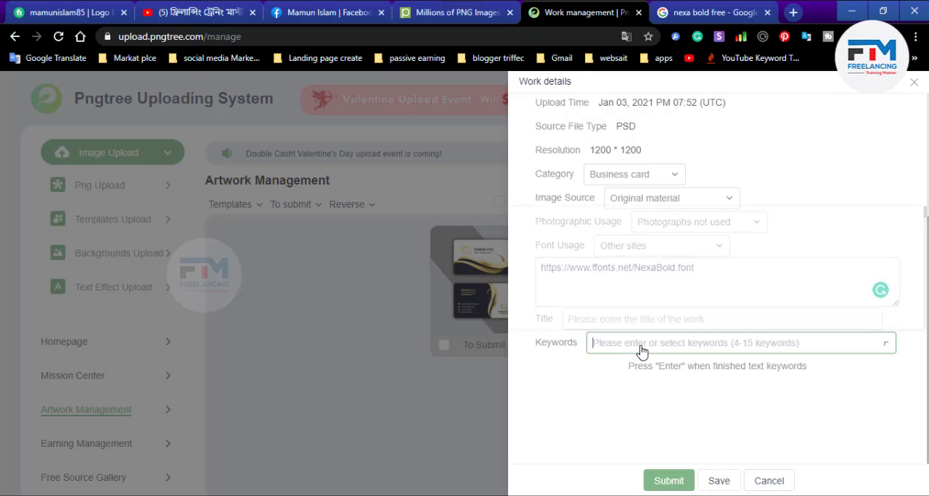
click(601, 320)
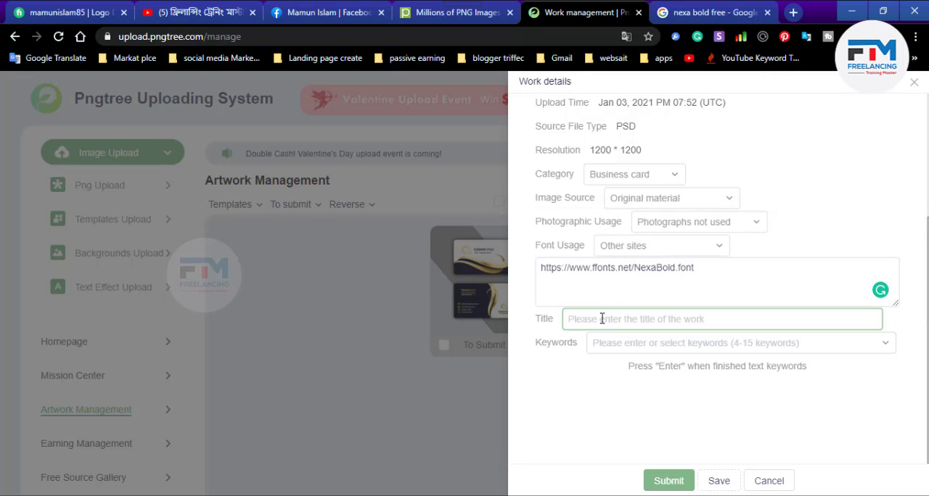
text(Business card design)
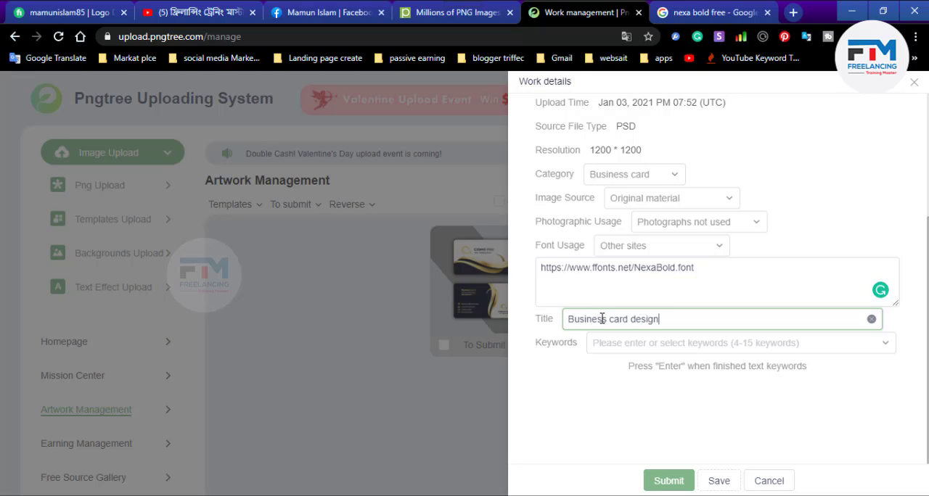
- Open GraphicRiver in a new tab and go to its Business Cards category under Print
click(659, 341)
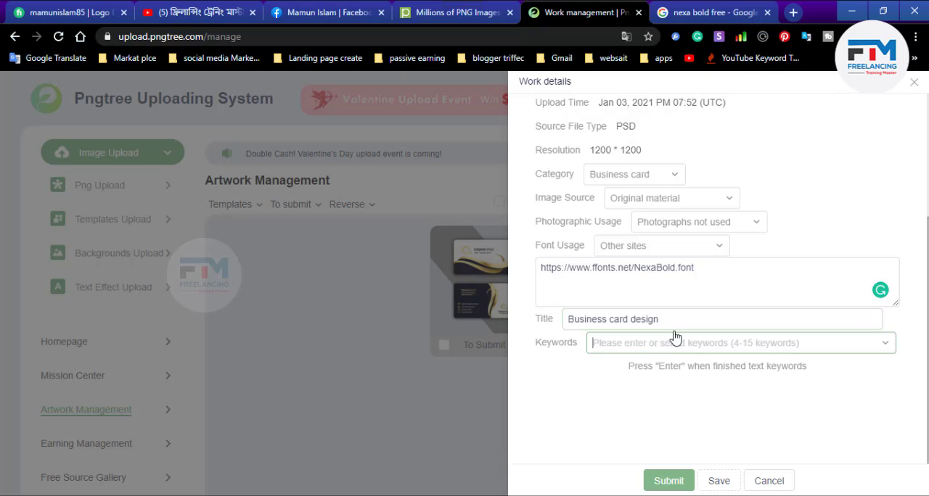
click(736, 11)
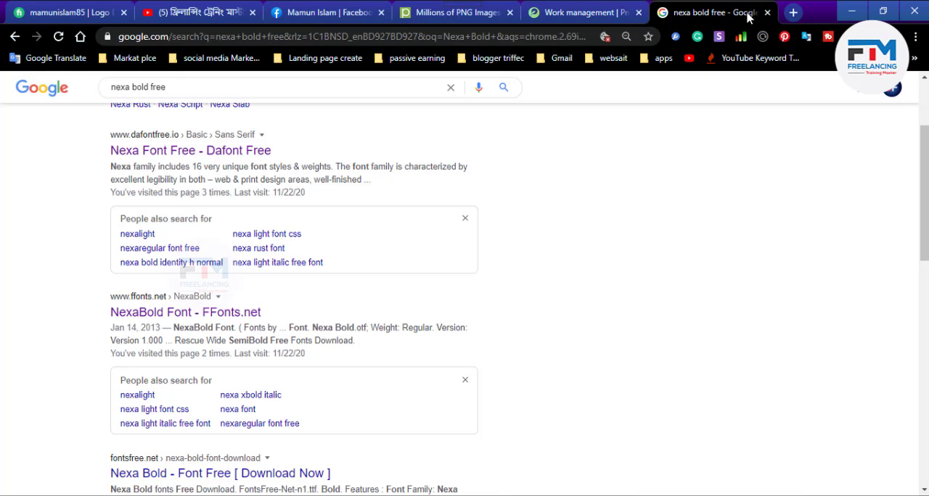
click(794, 12)
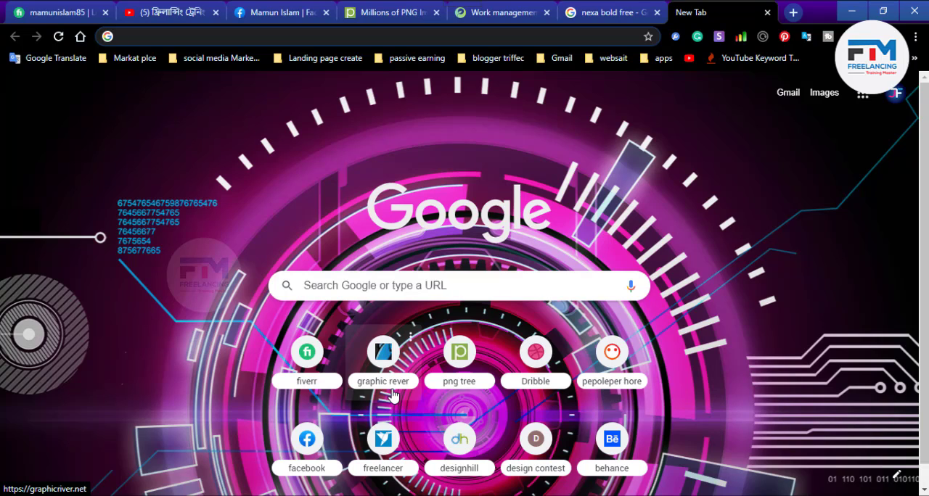
click(376, 363)
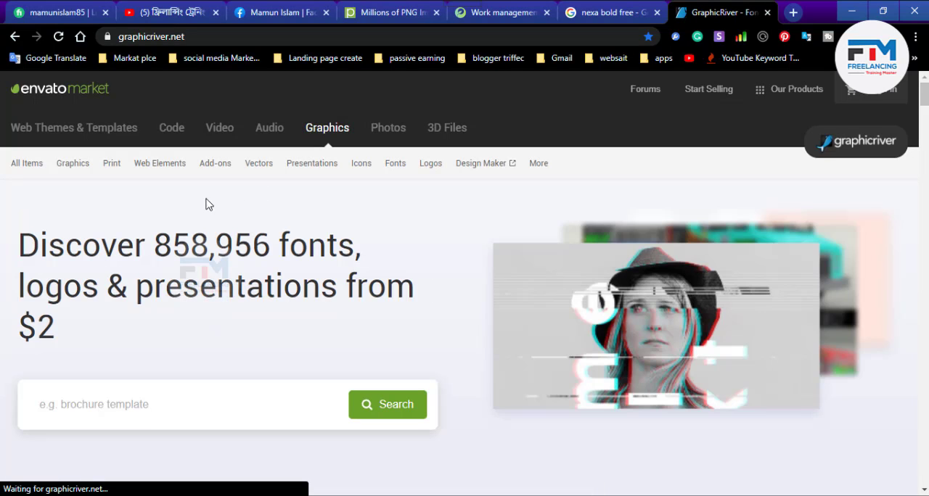
mouse_move(74, 173)
mouse_move(109, 166)
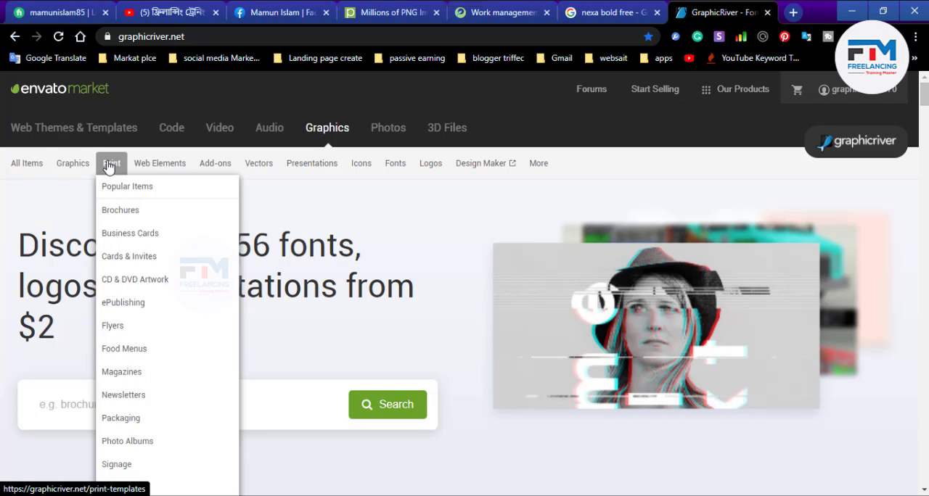
click(149, 235)
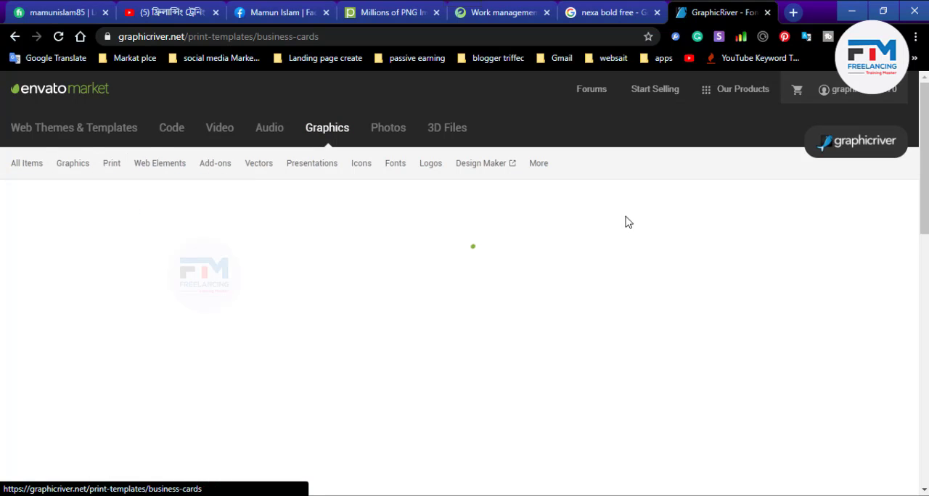
- Look through the business card templates and filter them to items that include Photoshop PSD files
scroll(610, 317, down, 5)
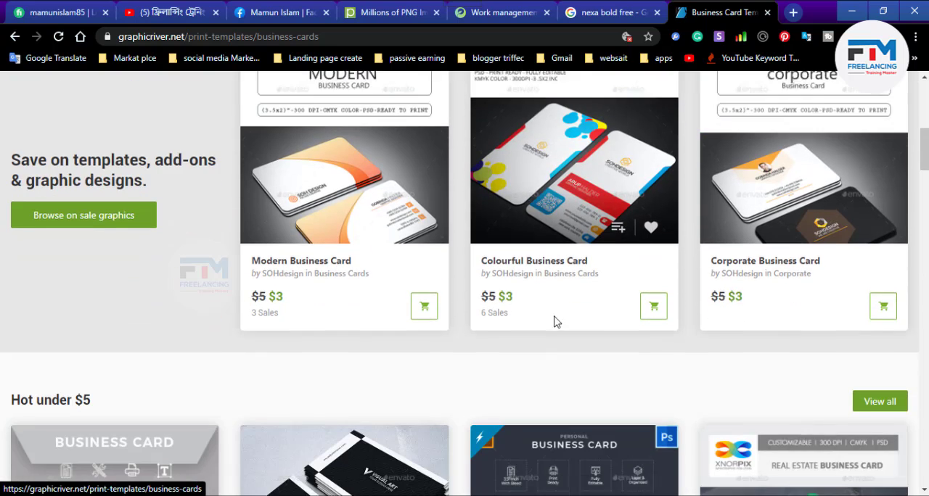
scroll(555, 322, down, 3)
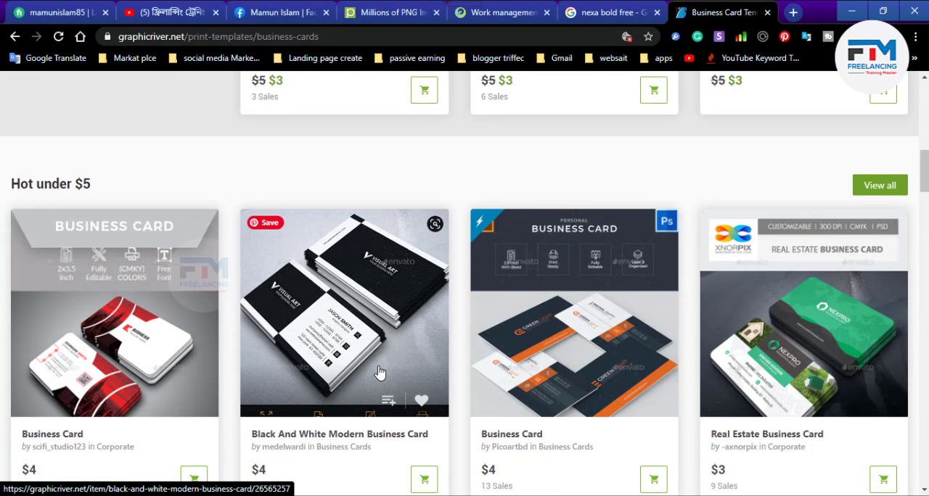
scroll(407, 365, down, 3)
scroll(430, 344, down, 4)
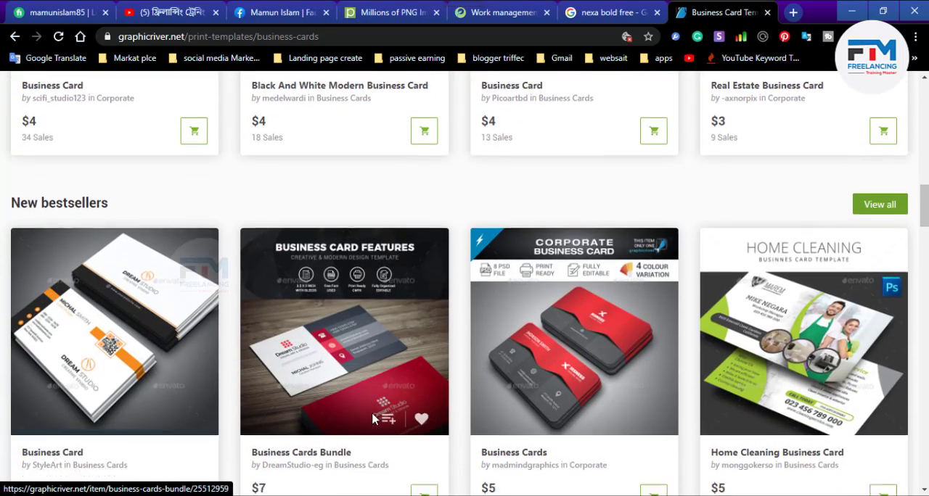
scroll(294, 346, up, 10)
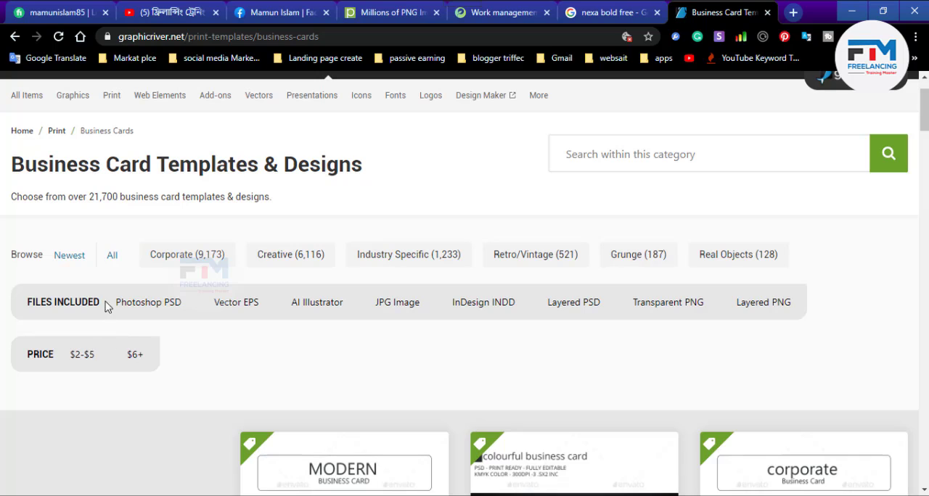
click(149, 304)
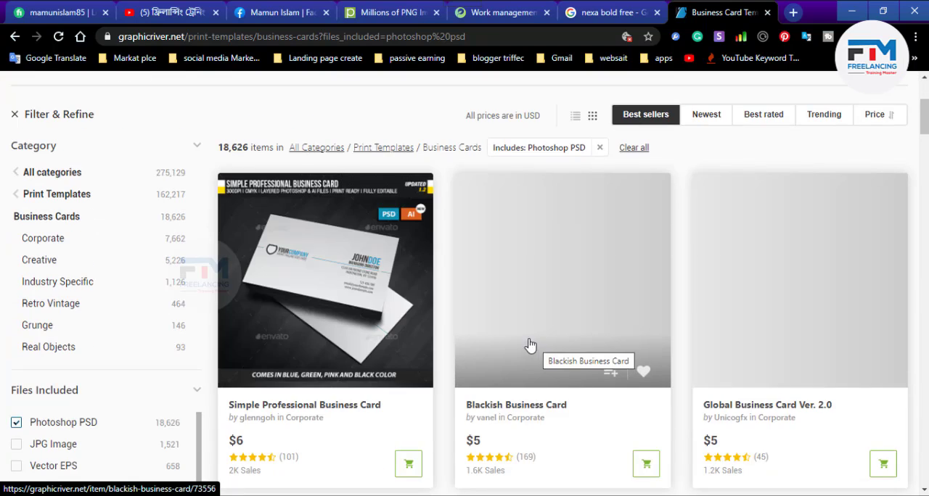
- Open the Simple Professional Business Card item from the filtered results and find its tags
scroll(531, 346, down, 3)
scroll(545, 334, up, 3)
scroll(571, 315, down, 2)
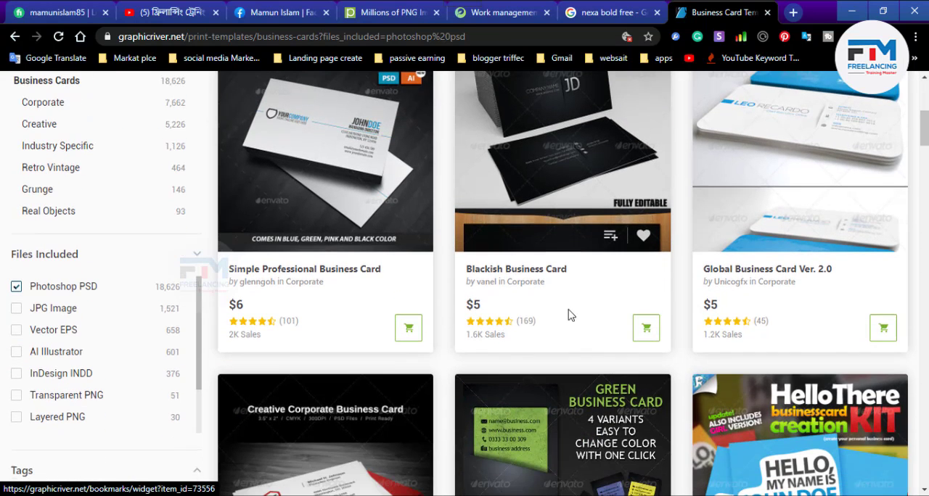
click(312, 276)
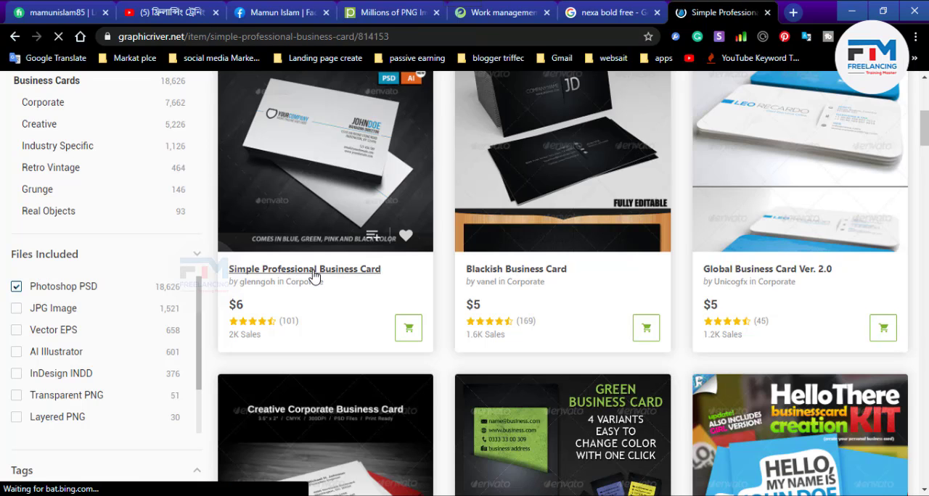
scroll(595, 328, down, 5)
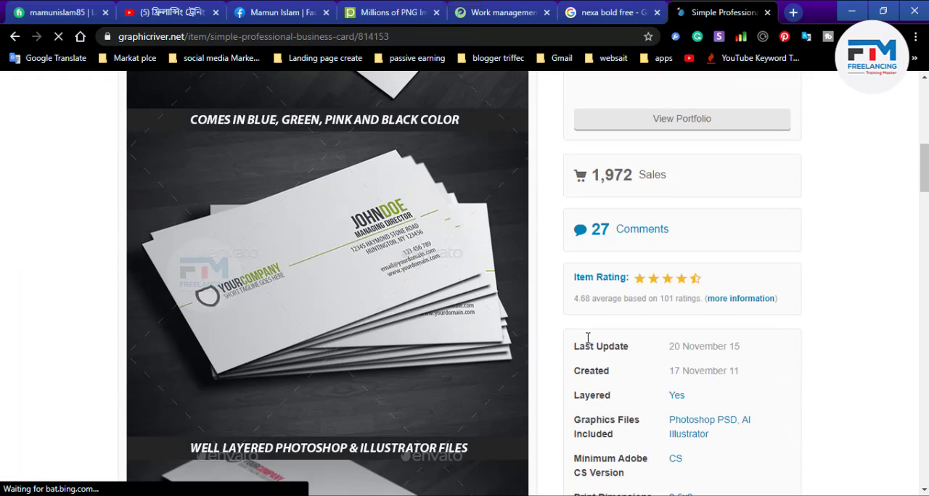
scroll(588, 341, down, 4)
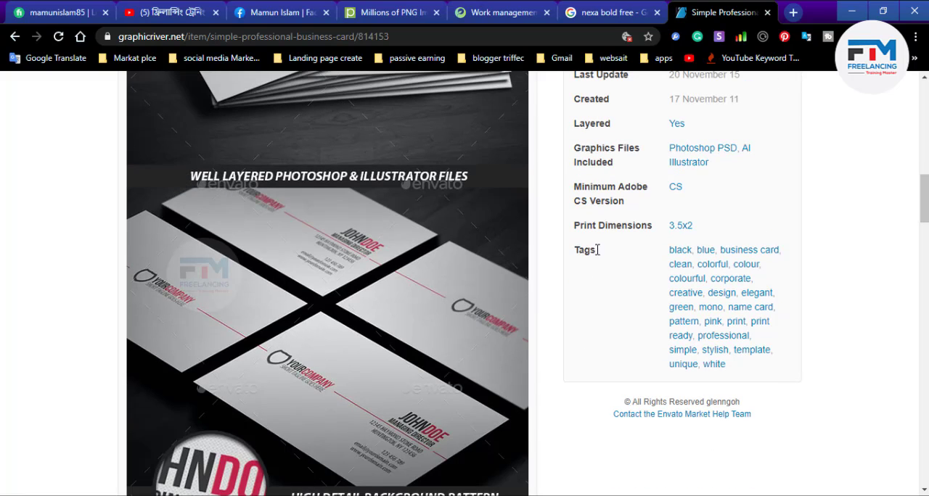
- Copy all the item's tags, from black to white, and add them as keywords in the Pngtree work details
double_click(594, 250)
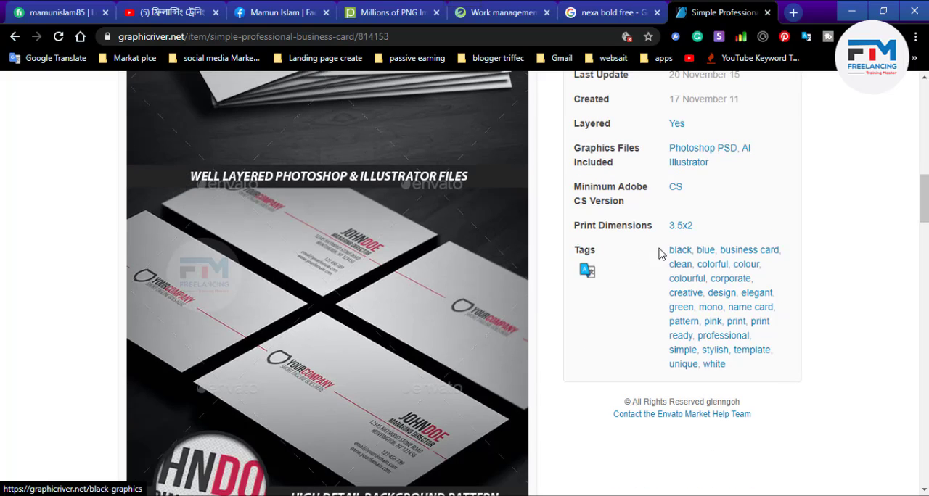
drag(669, 252, 728, 366)
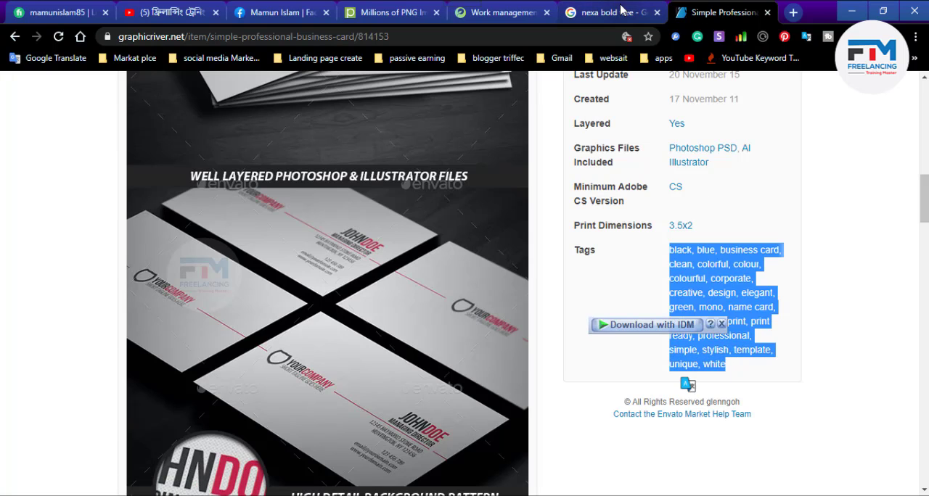
click(502, 12)
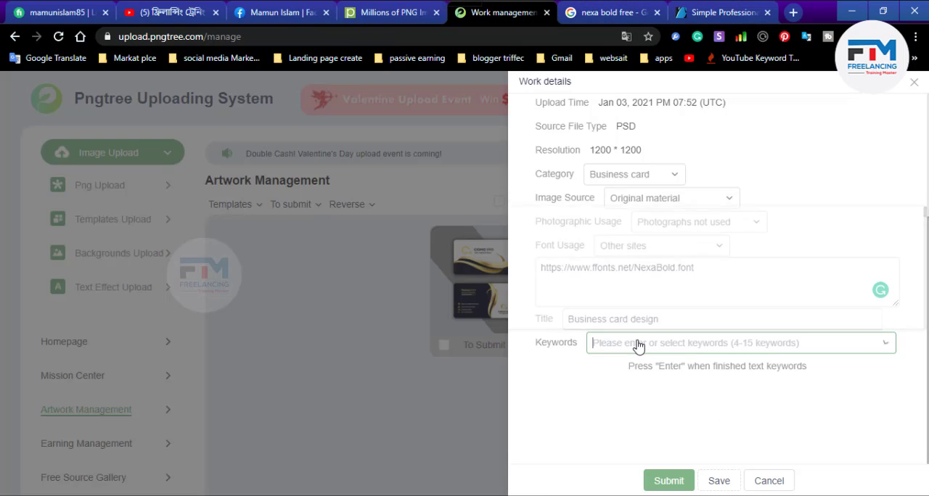
key(ctrl+v)
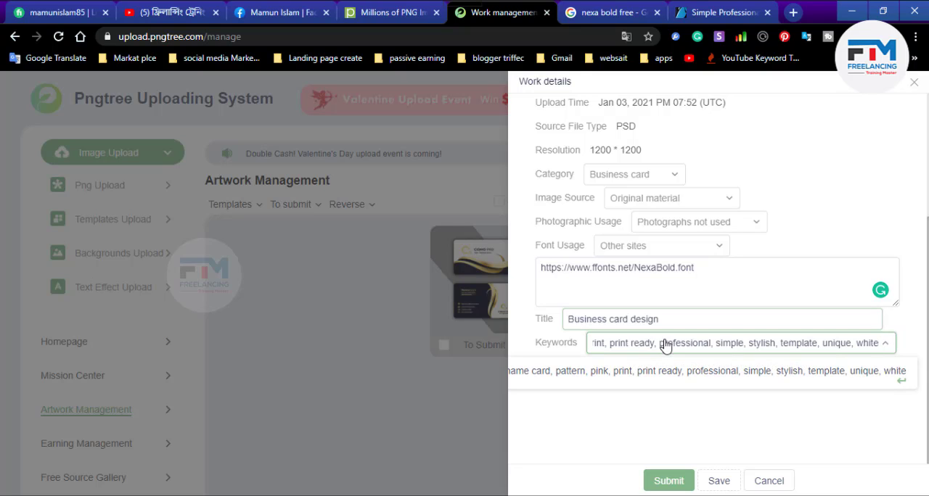
key(Return)
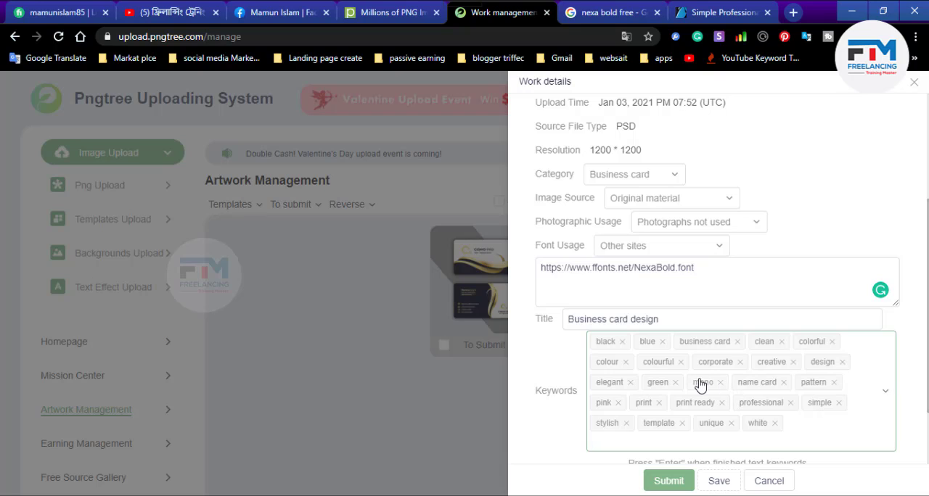
- Review the completed work details from preview to keywords and submit the business card template
scroll(700, 385, down, 2)
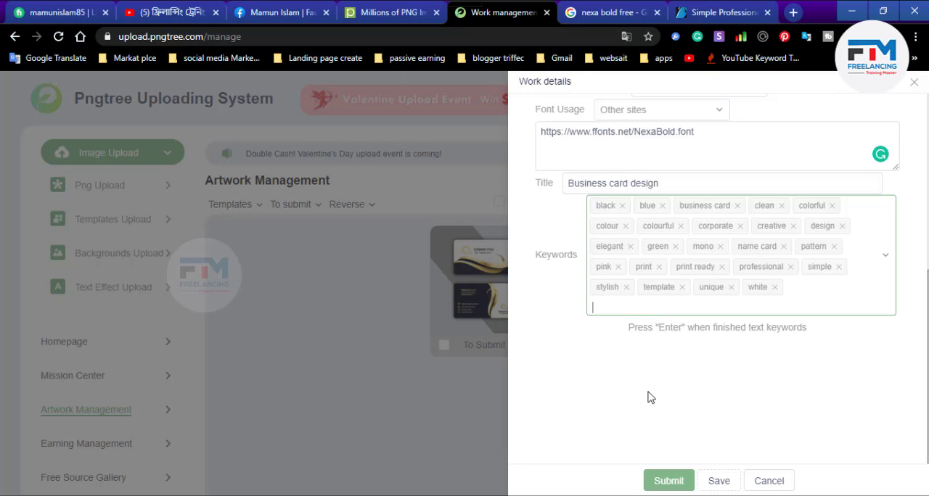
scroll(654, 365, up, 5)
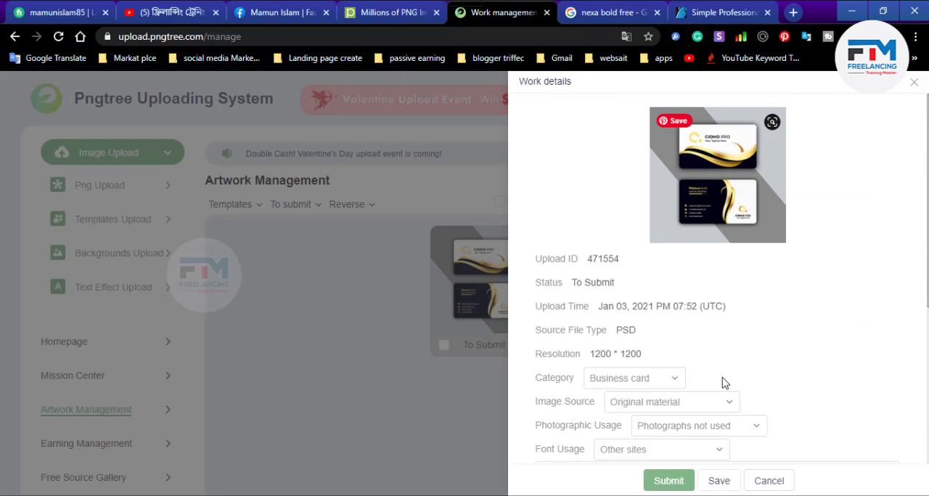
scroll(736, 409, down, 2)
click(666, 483)
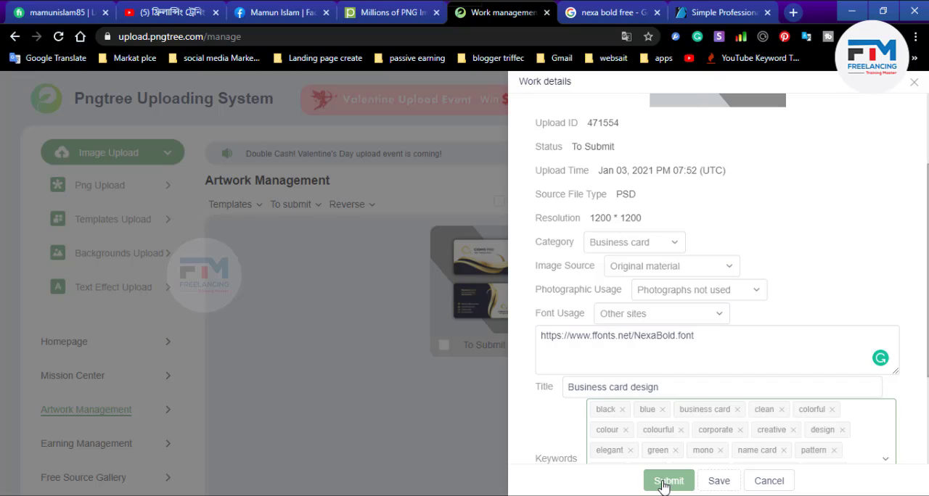
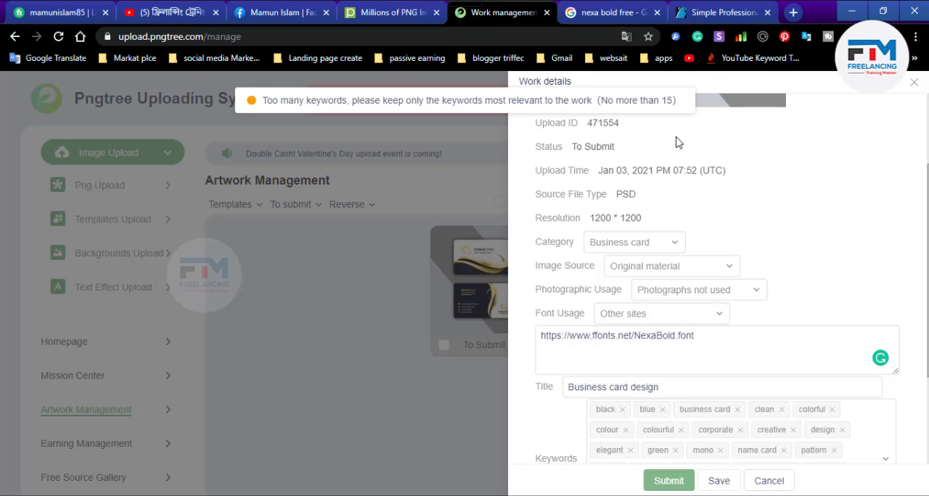
- Remove the surplus keywords from the work details, from white back to pink
scroll(607, 239, down, 5)
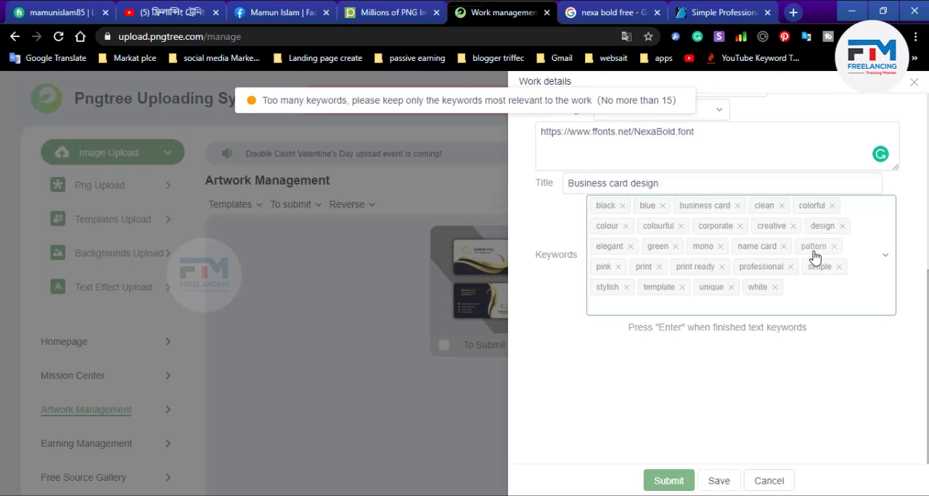
click(618, 272)
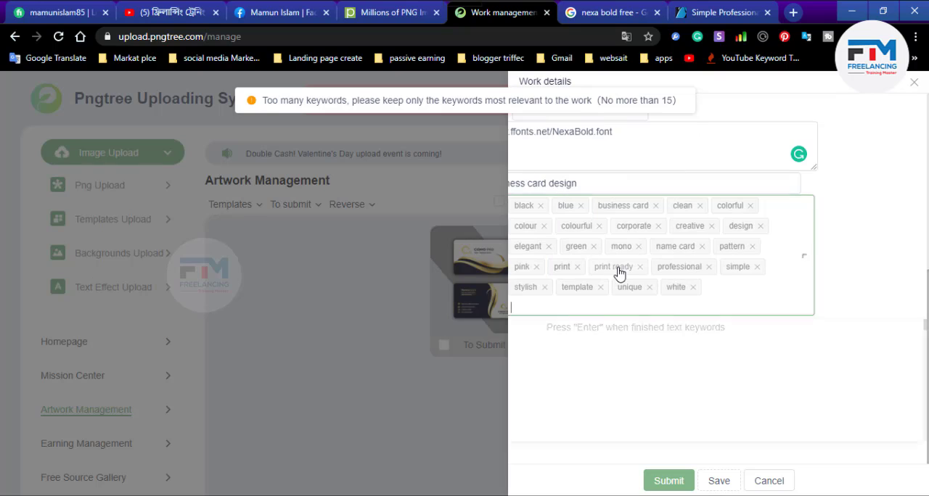
click(694, 288)
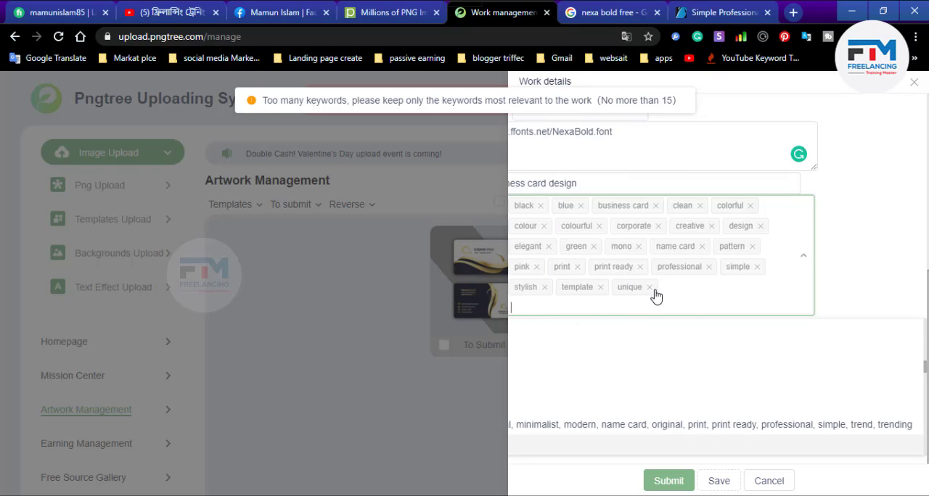
click(650, 288)
click(600, 287)
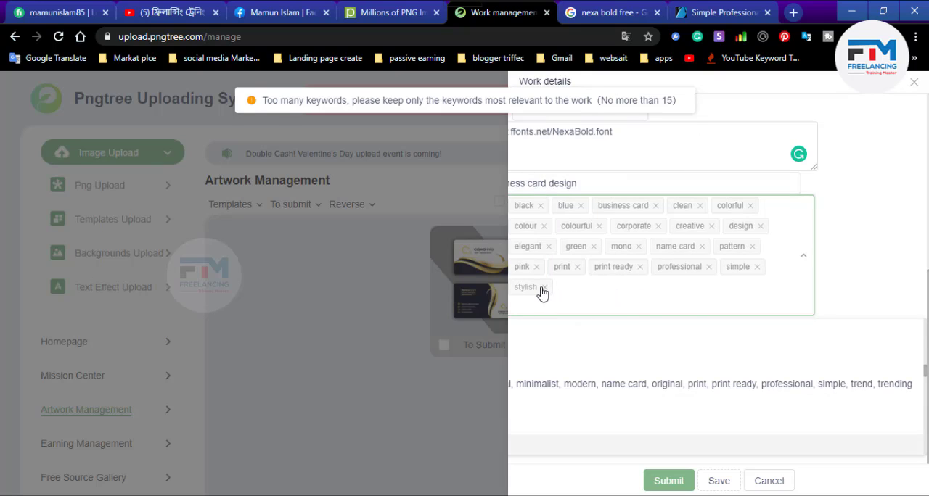
click(544, 288)
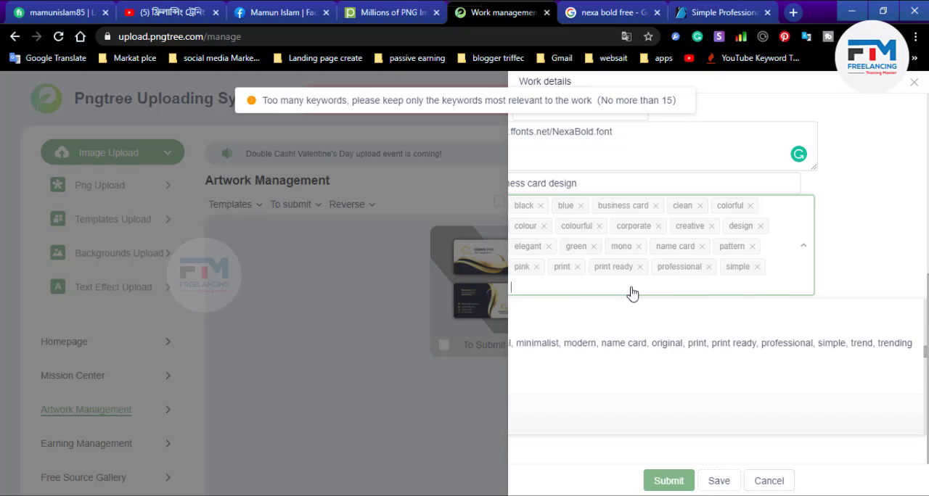
click(758, 268)
click(709, 267)
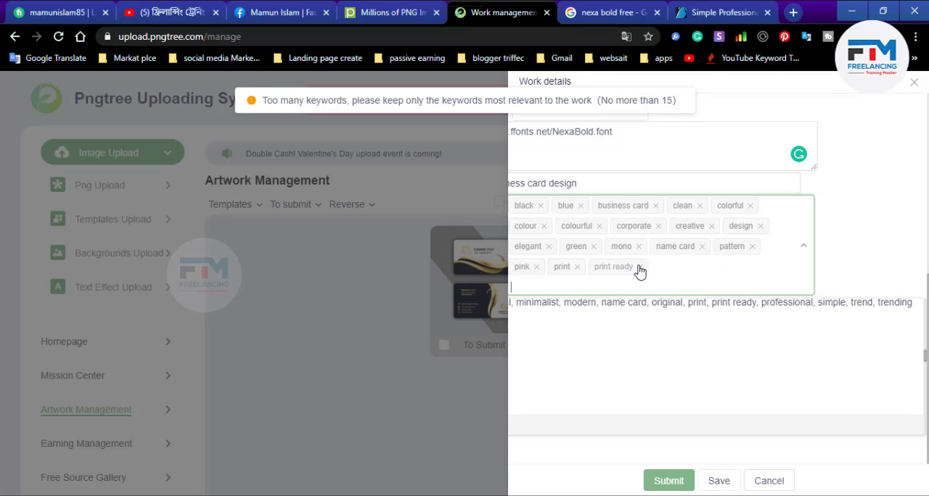
click(638, 268)
click(577, 267)
click(536, 267)
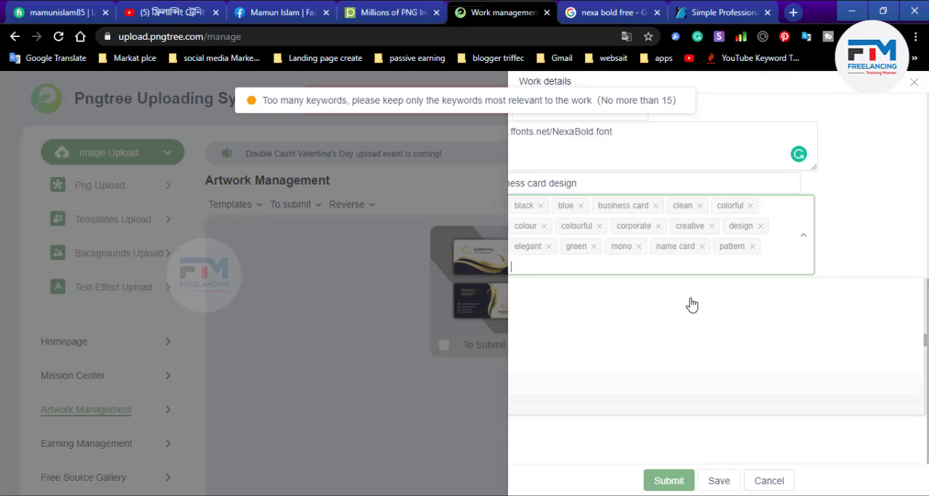
- Remove the pattern and name card keywords as well, submit the business card template and close its details
click(674, 481)
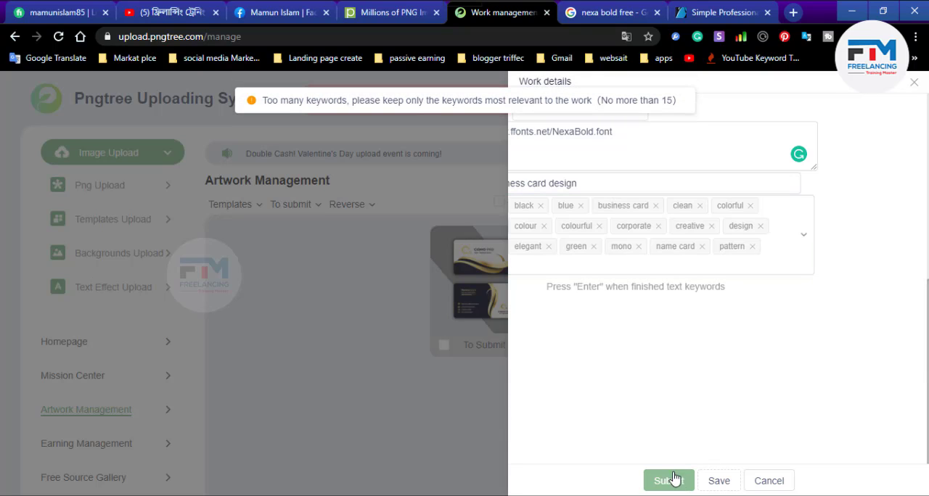
click(752, 247)
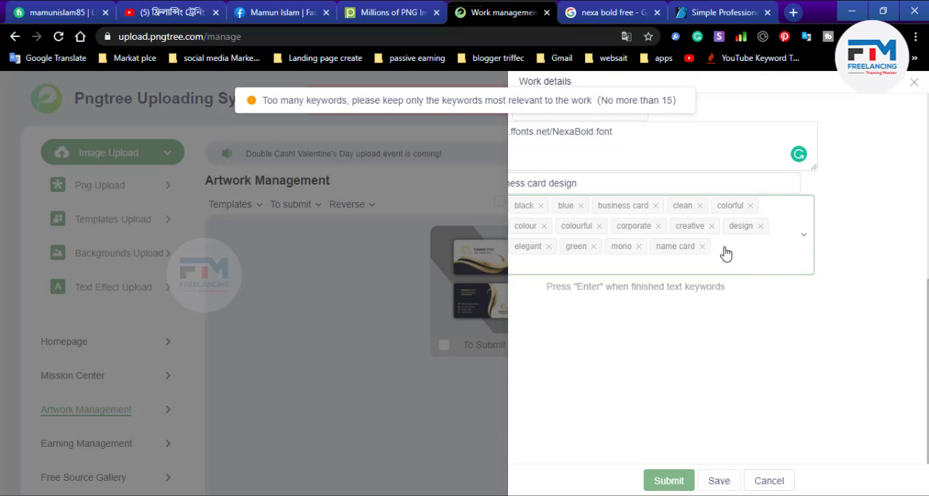
click(702, 247)
click(668, 480)
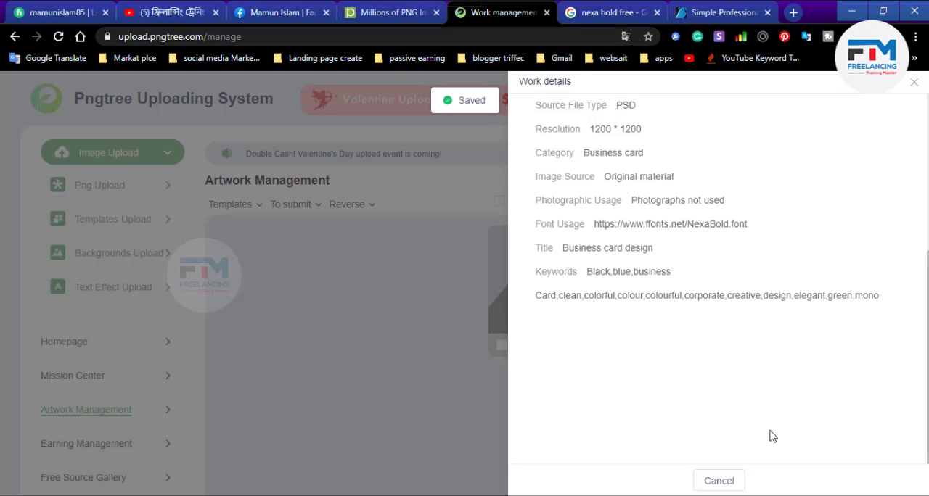
click(713, 479)
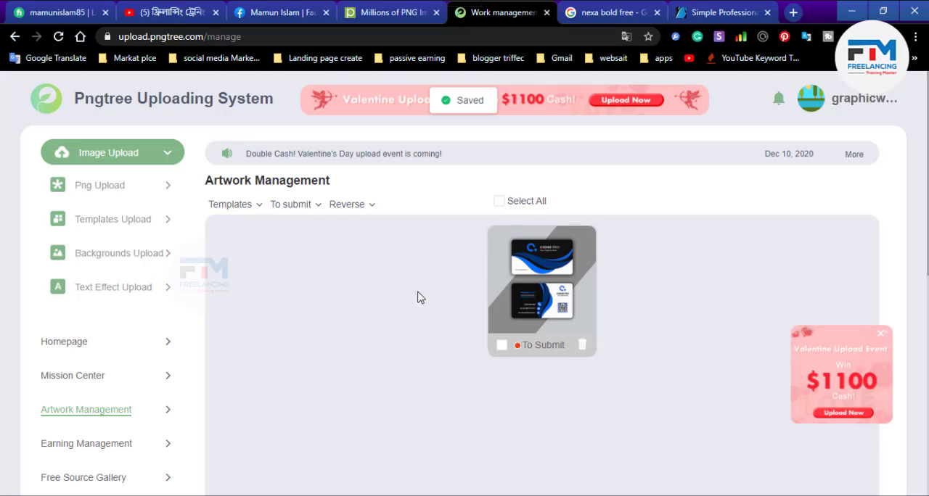
- For the remaining blue business card, set category Business card, image source Original material and photographic usage Photographs not used
click(522, 289)
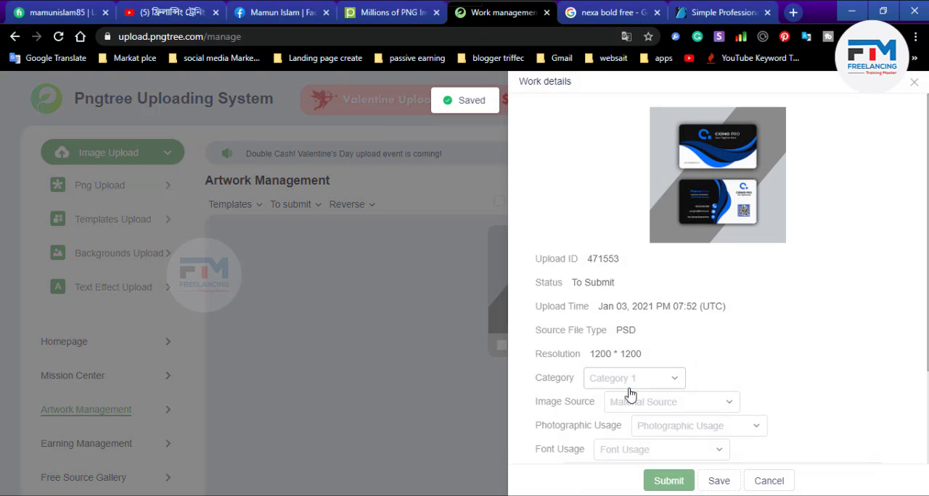
click(621, 378)
click(629, 241)
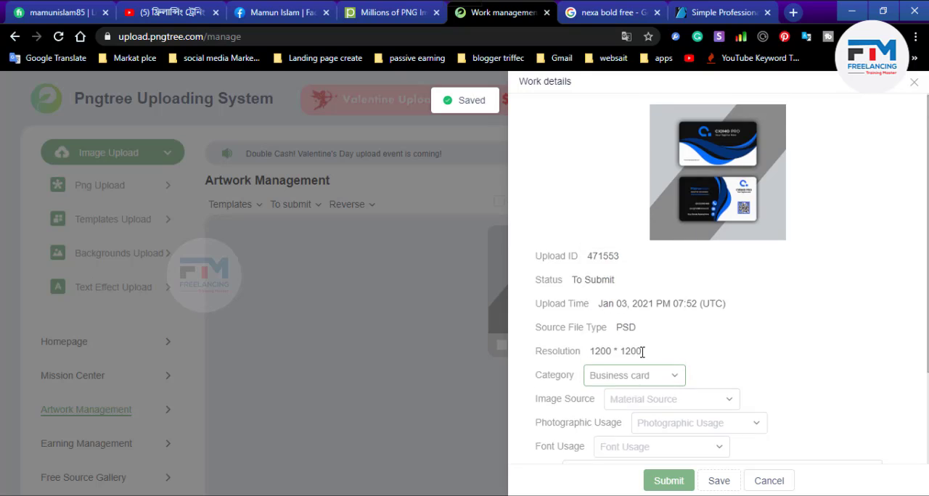
scroll(660, 202, down, 3)
click(660, 177)
click(659, 204)
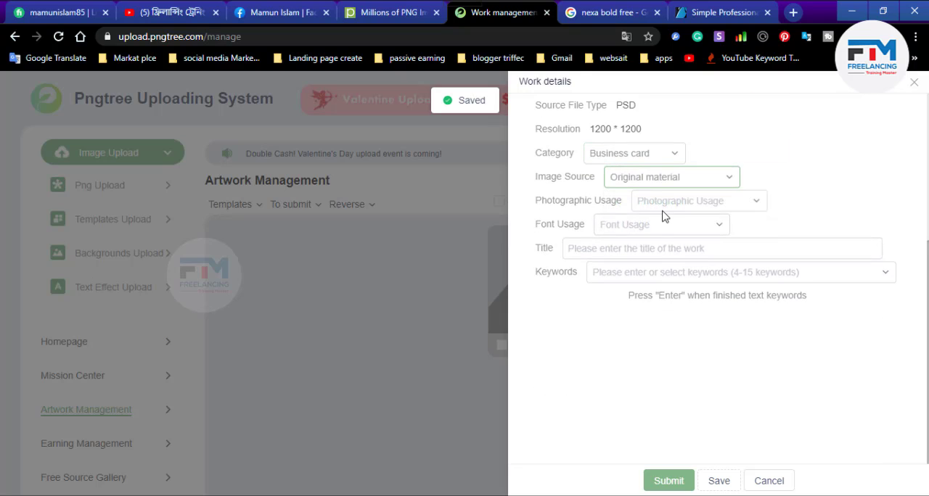
click(663, 214)
click(682, 230)
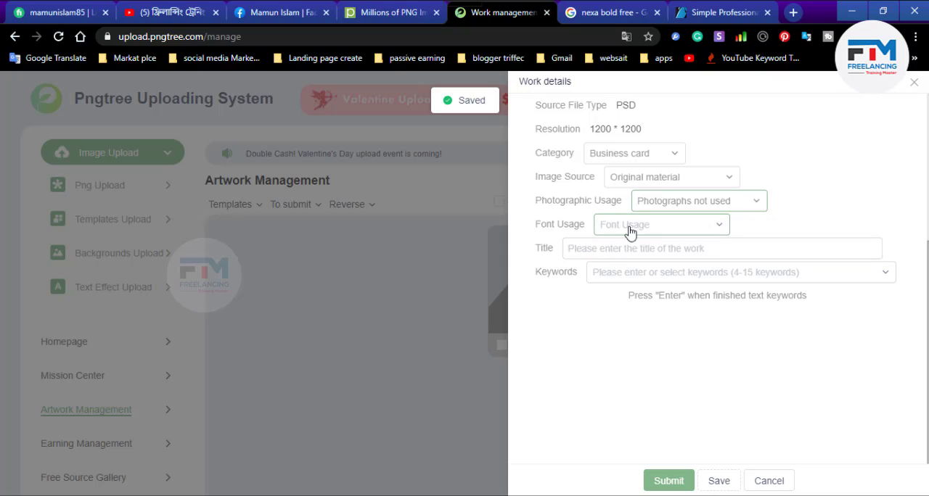
- Set the font usage to Other sites and enter the title "Business card design"
click(631, 230)
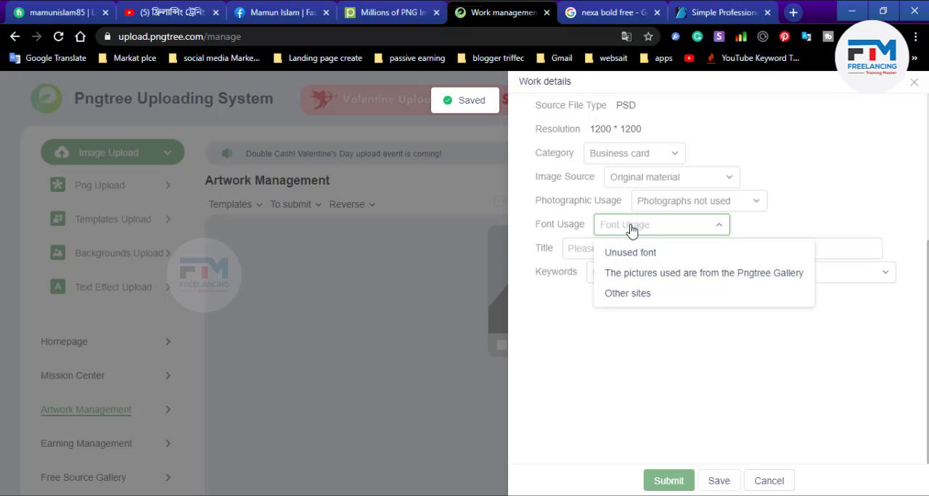
click(639, 293)
click(618, 298)
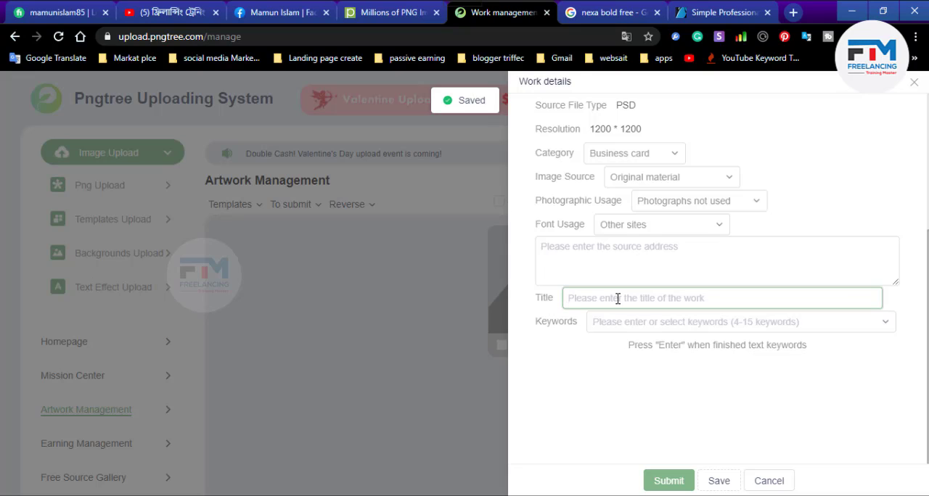
text(B)
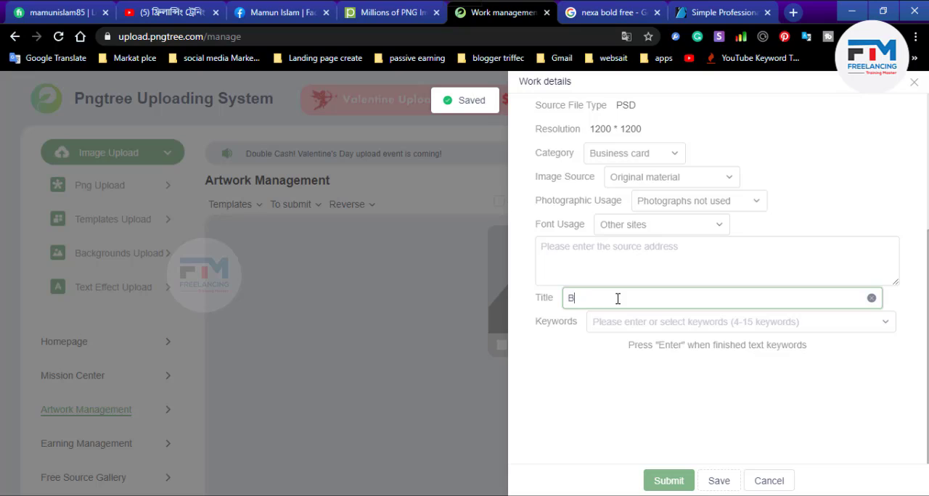
key(BackSpace)
text(B)
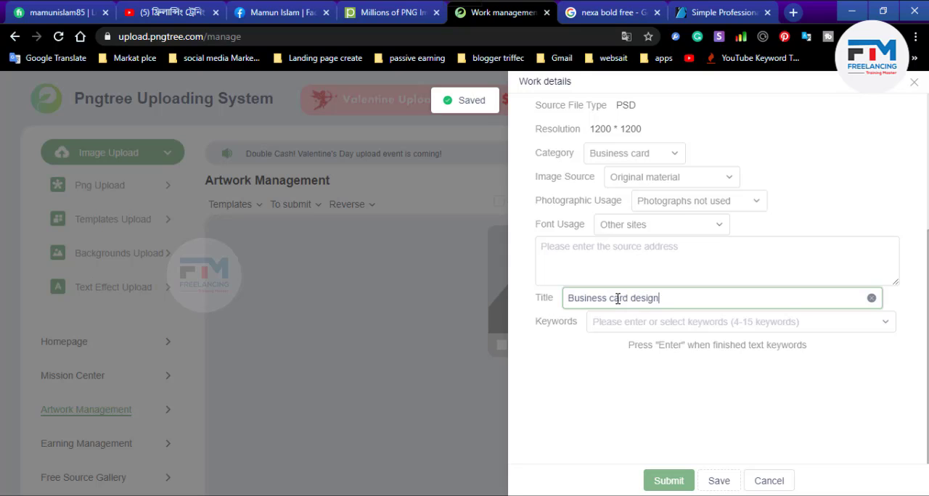
- Add the copied tags as keywords and delete those from white back to pattern, keeping black through name card
click(614, 322)
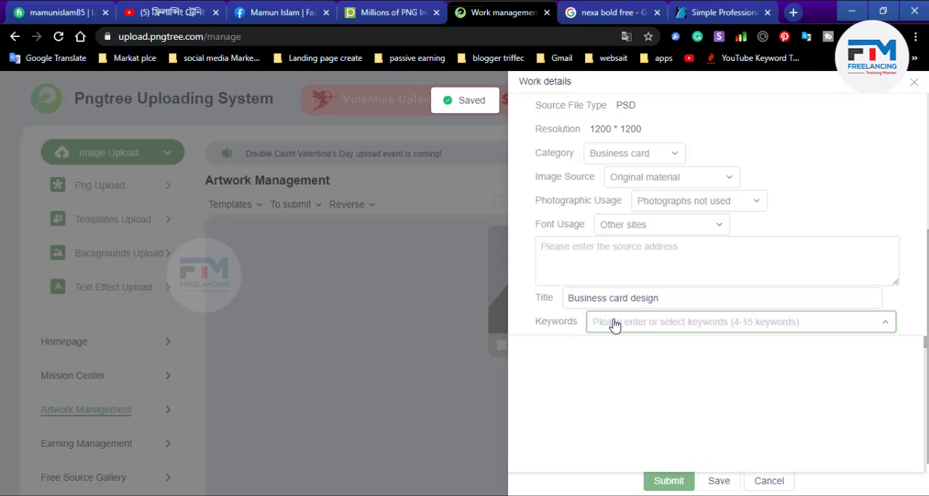
right_click(614, 325)
click(656, 177)
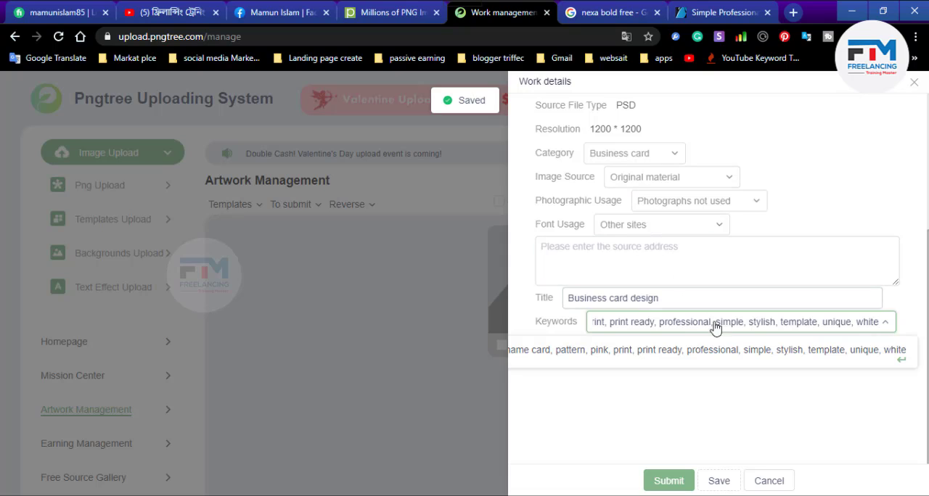
drag(662, 323, 918, 337)
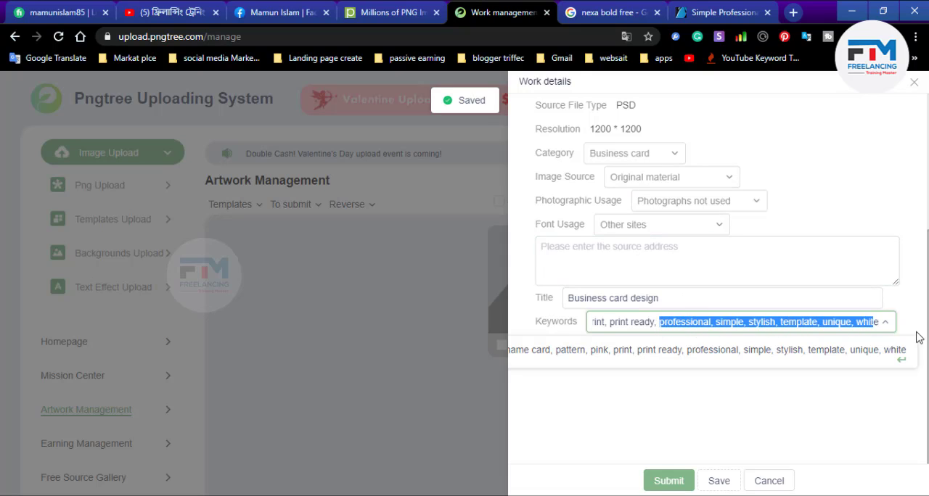
key(Return)
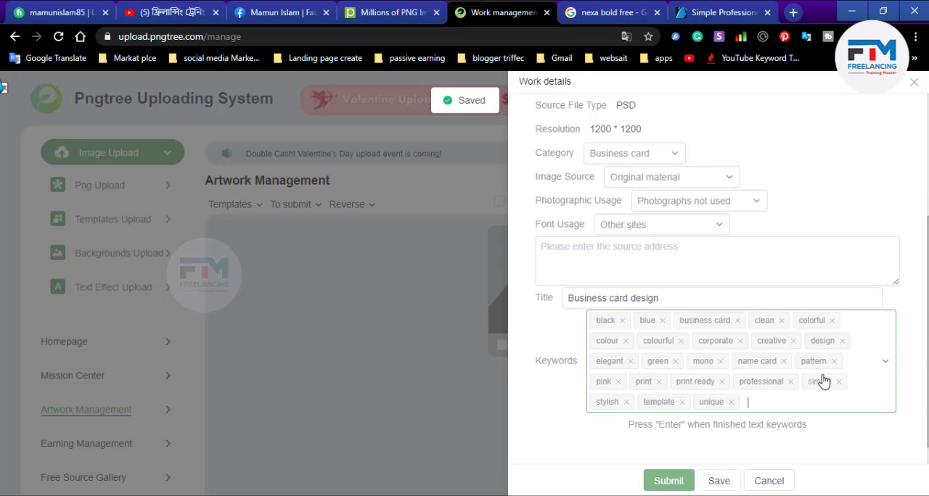
key(BackSpace)
key(BackSpace)
key(BackSpace)
key(BackSpace)
key(BackSpace)
key(BackSpace)
key(BackSpace)
key(BackSpace)
key(BackSpace)
- Switch to Photoshop and hide the Font group in 1.psd to show the back of the card
click(605, 259)
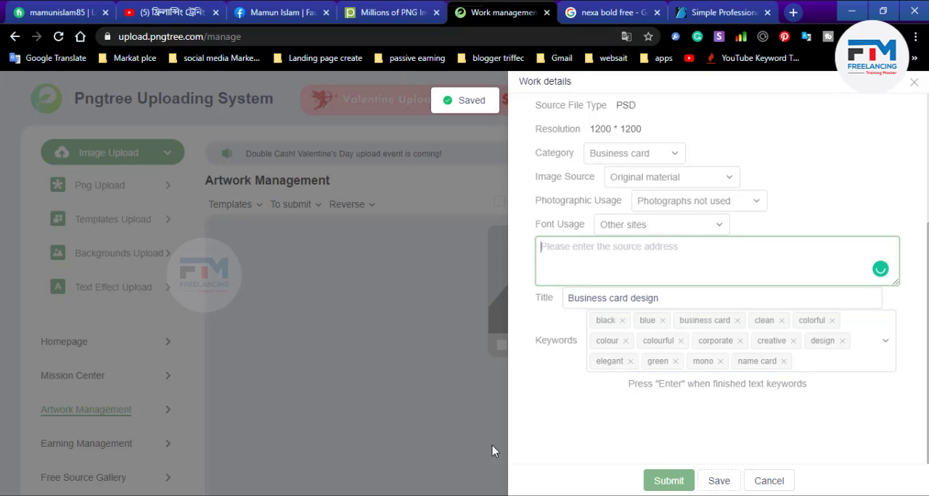
key(alt+Tab)
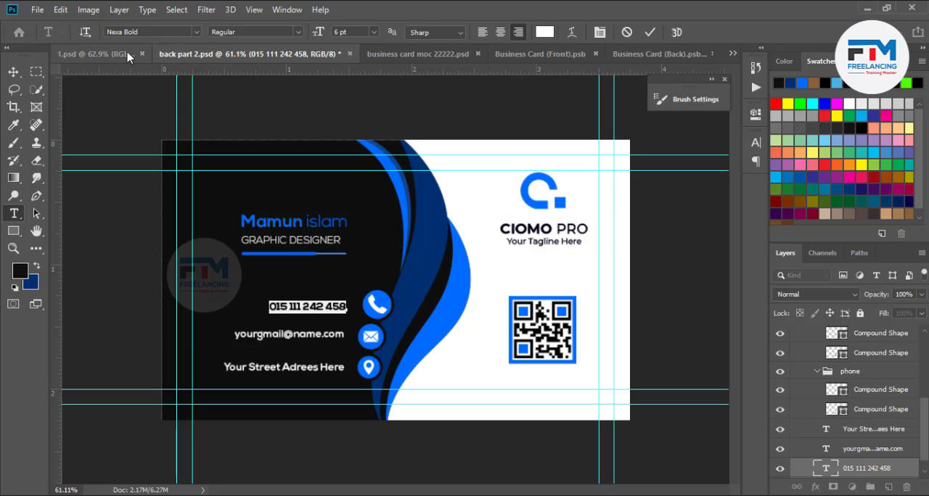
click(94, 53)
key(v)
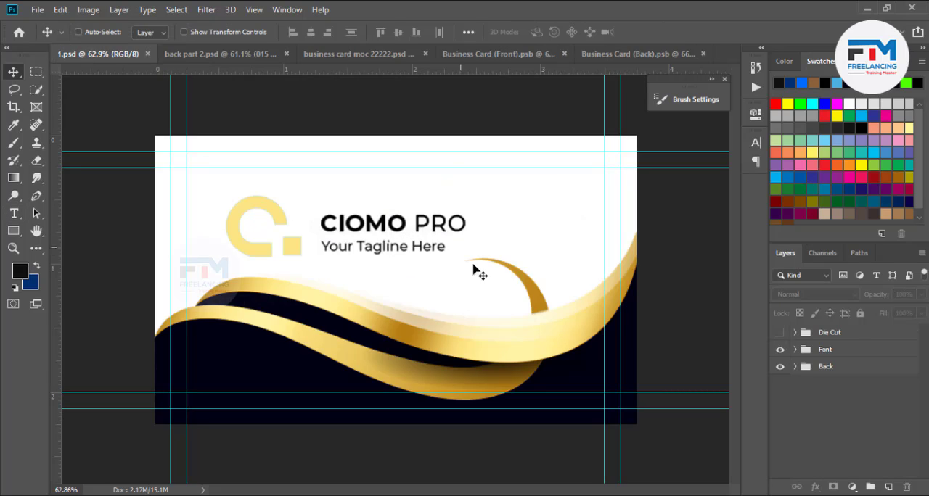
click(780, 350)
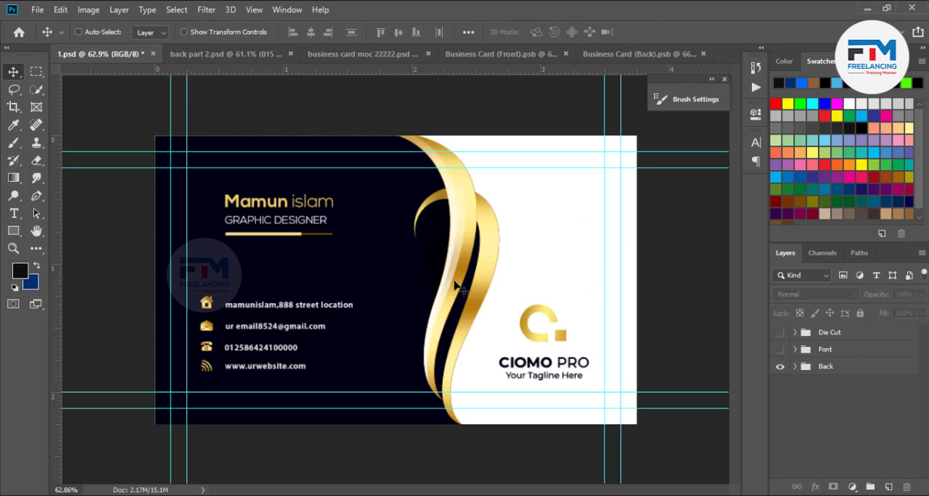
- Select the street location text on the card's back and copy its font name, Myriad Pro
click(305, 310)
click(454, 198)
ctrl+click(302, 312)
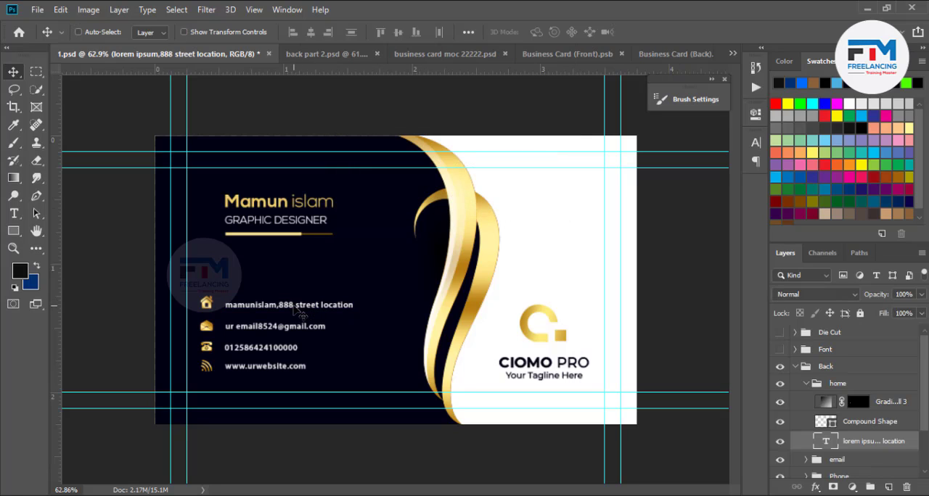
key(t)
triple_click(298, 303)
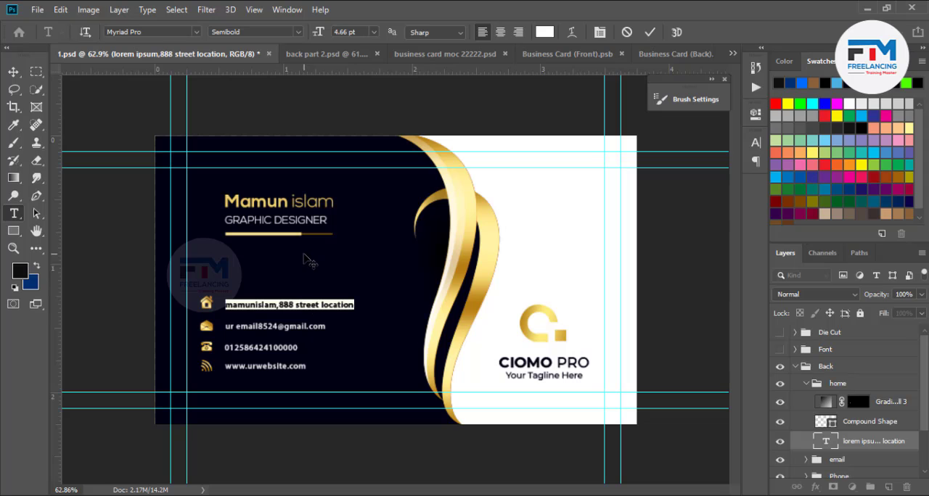
click(154, 31)
right_click(154, 31)
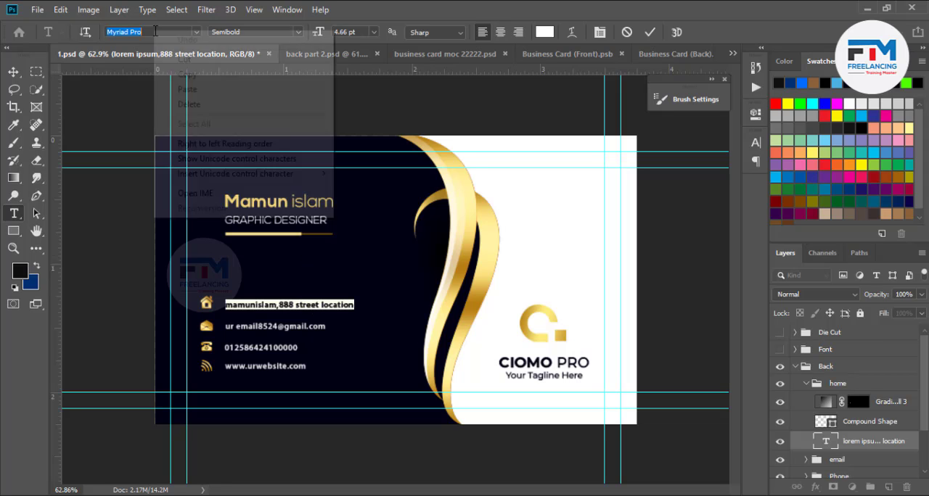
click(187, 74)
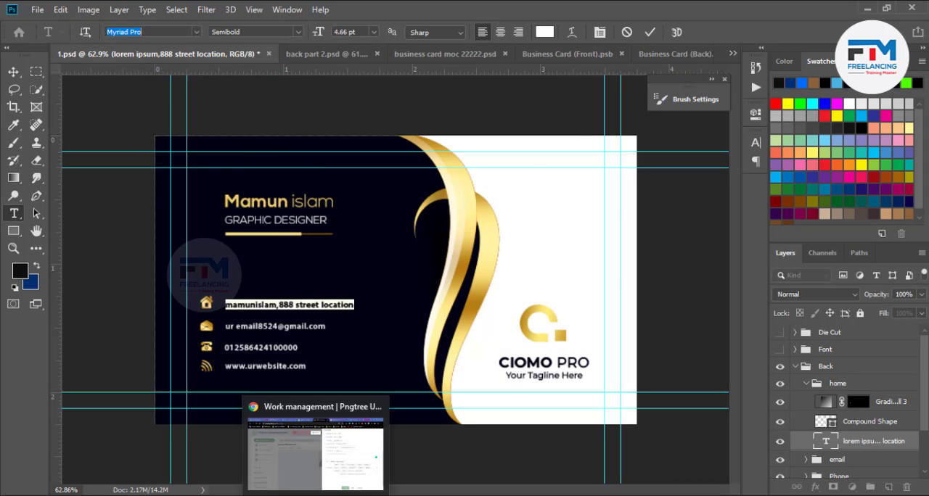
- Return to Chrome, search Google for Myriad Pro and open the wfonts.com free download result in a new tab
click(317, 436)
click(624, 11)
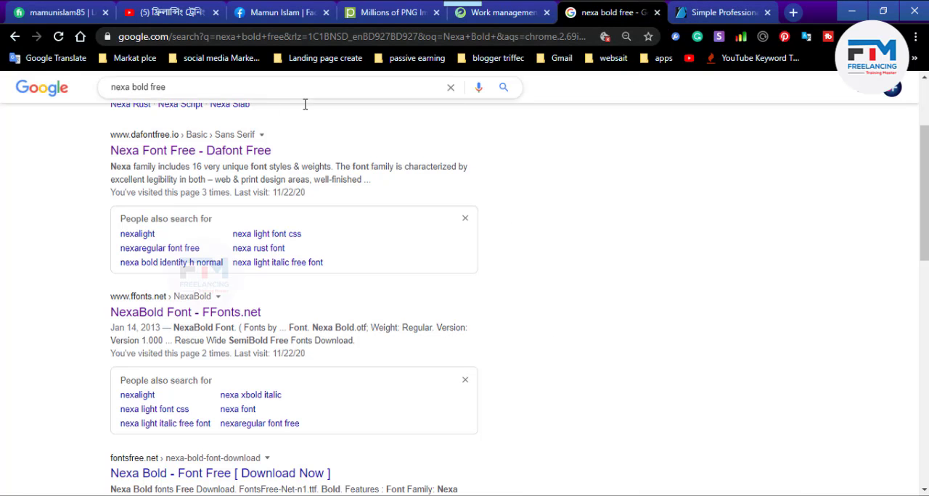
drag(174, 87, 3, 88)
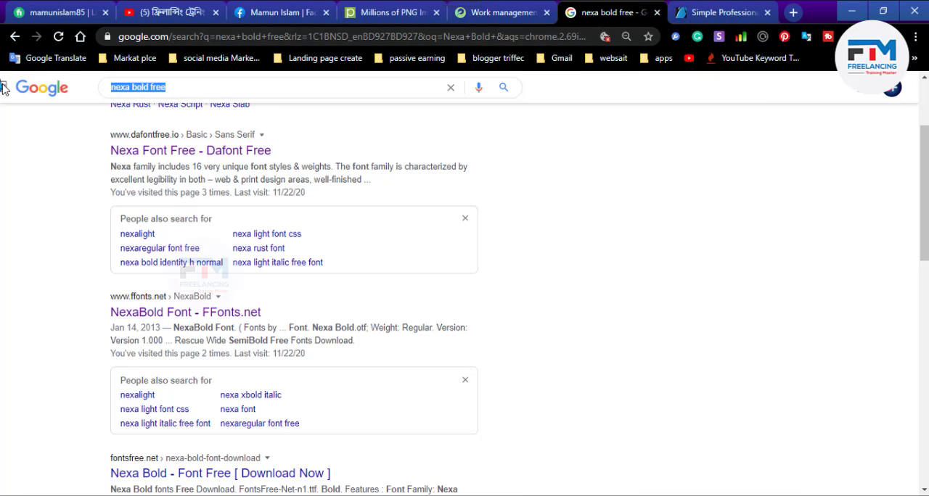
key(ctrl+v)
key(Return)
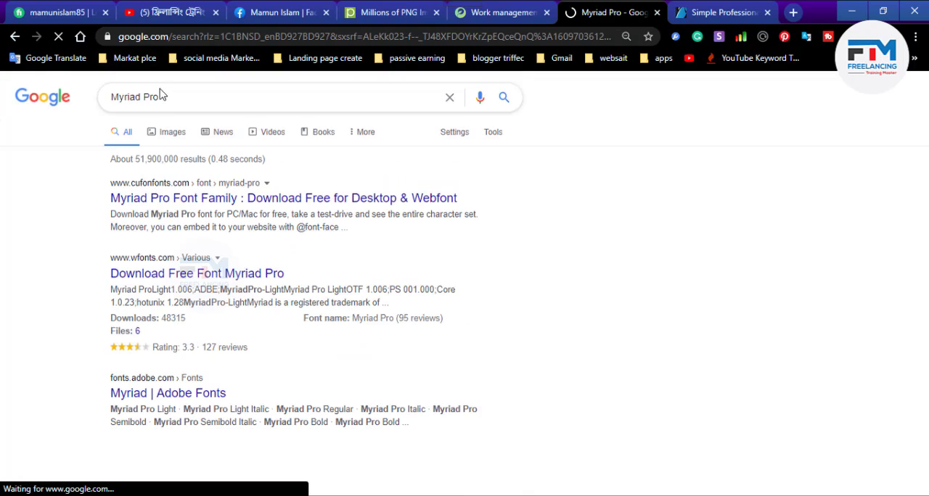
middle_click(175, 284)
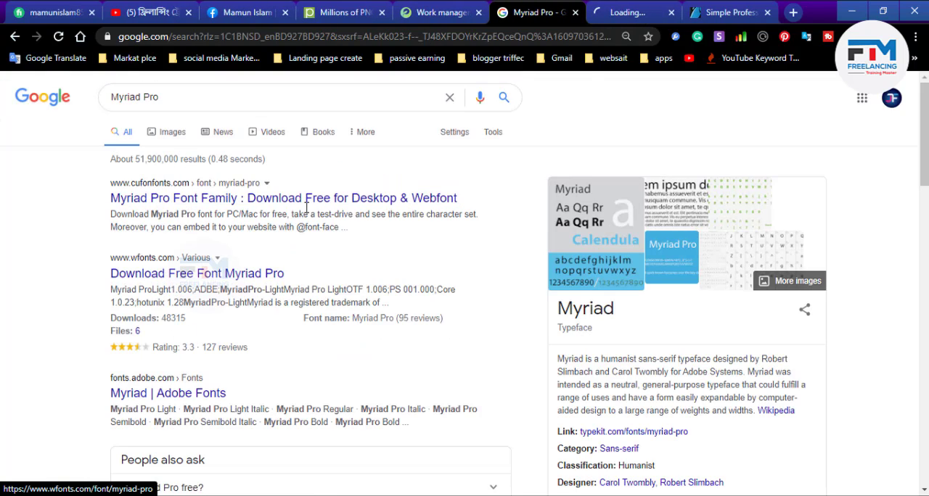
- Copy the web address of the wfonts.com Myriad Pro download page
click(617, 12)
click(221, 36)
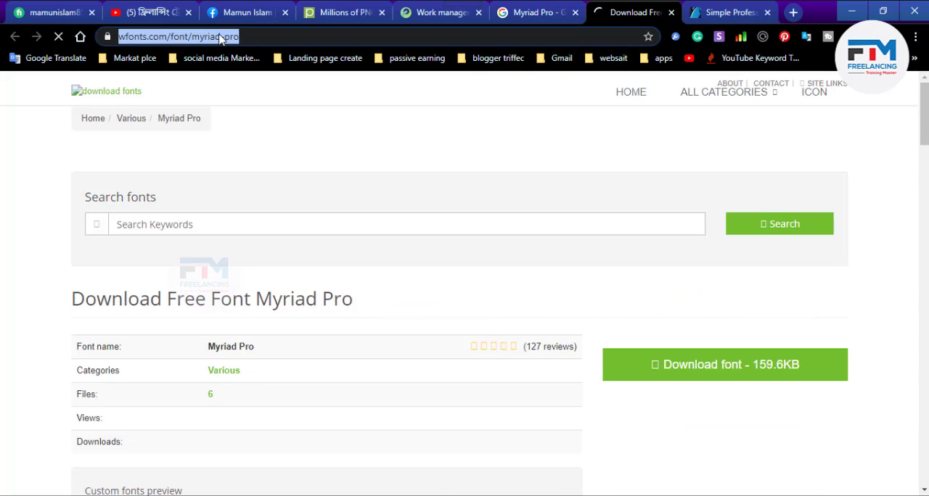
right_click(221, 36)
click(269, 118)
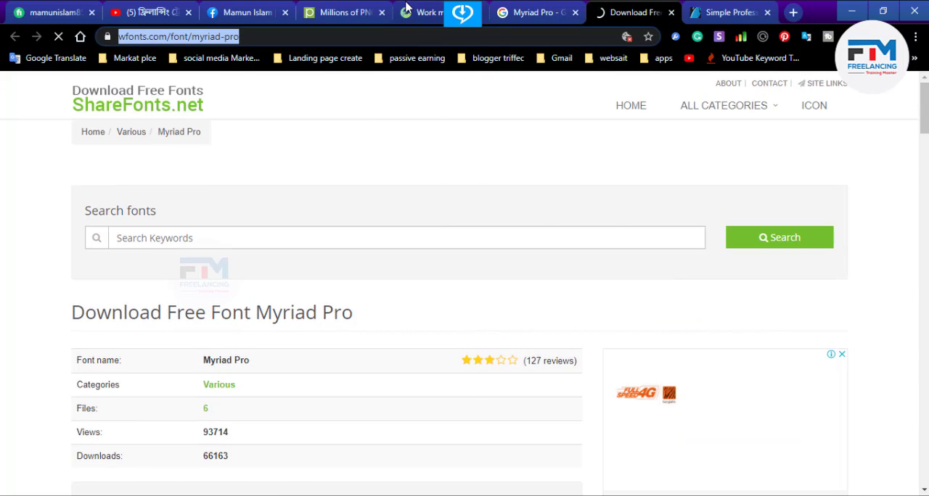
- Enter the copied wfonts.com Myriad Pro address as the font source in the Pngtree work details, submit the work and close its details
click(345, 12)
click(432, 12)
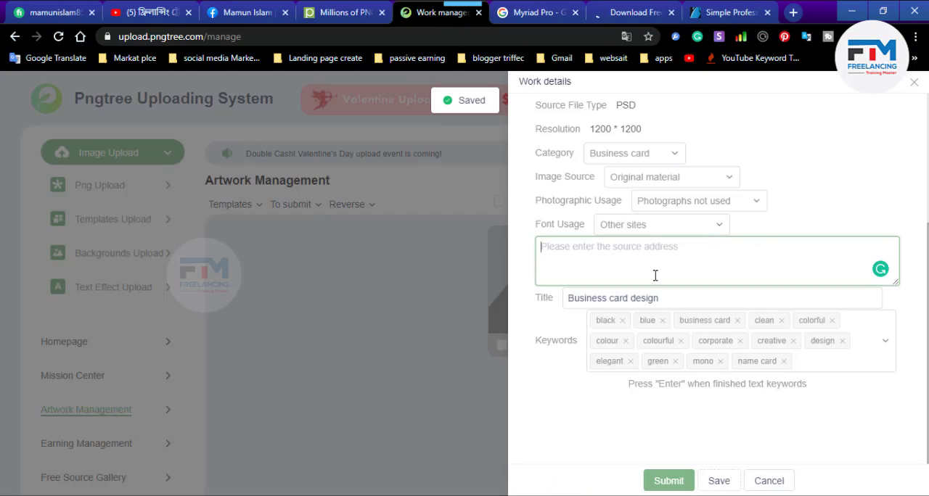
key(ctrl+v)
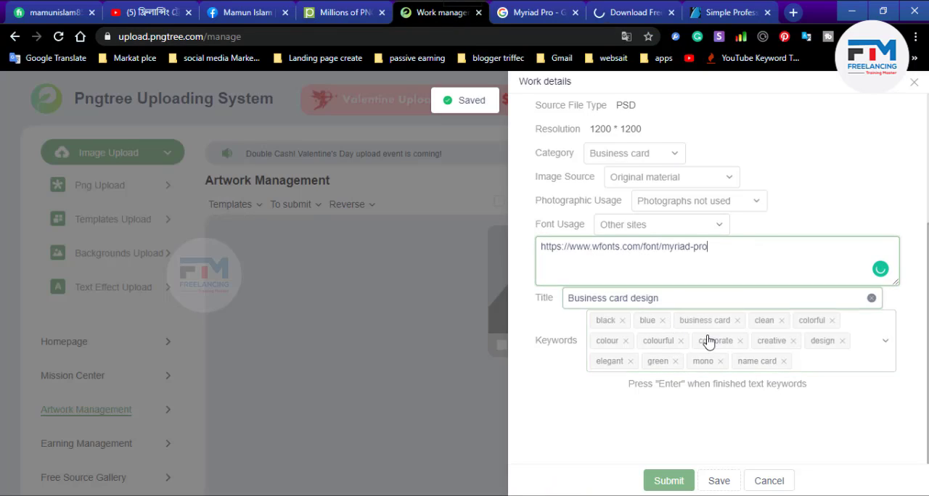
click(668, 483)
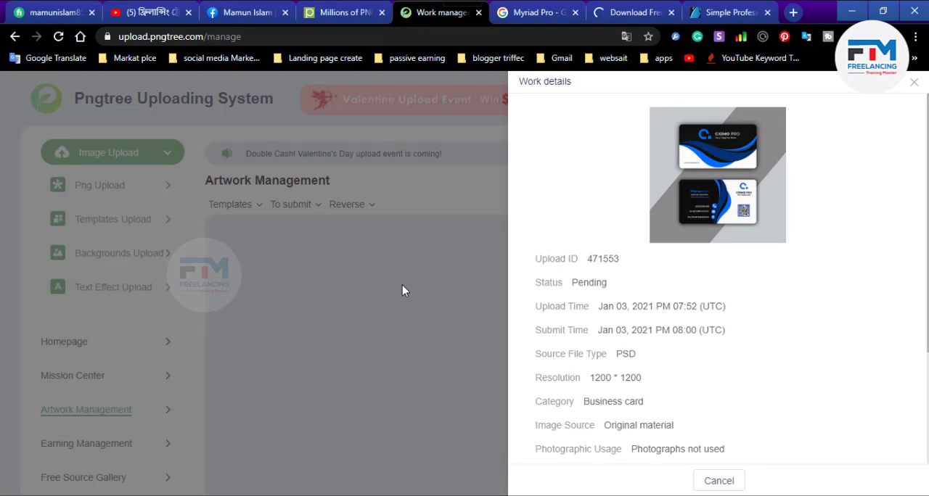
click(717, 480)
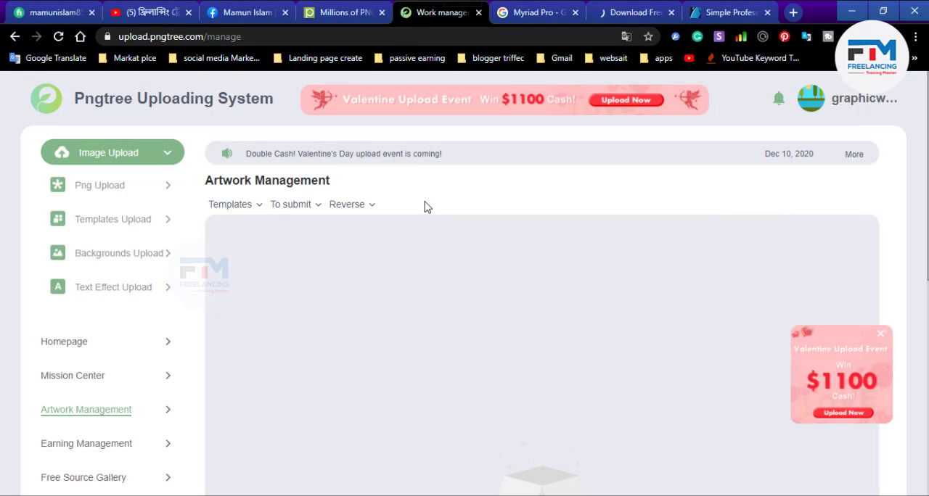
- Filter the template artworks by Pending status and look over the submitted business cards
click(283, 207)
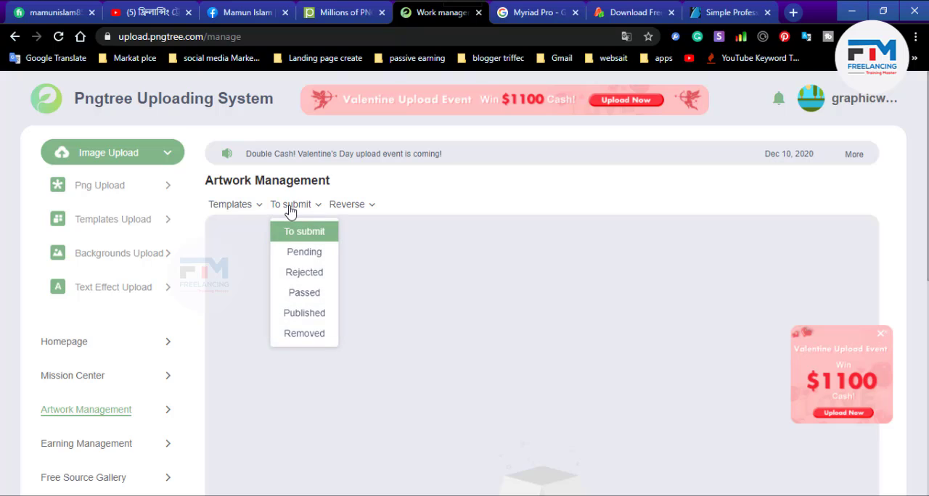
click(306, 260)
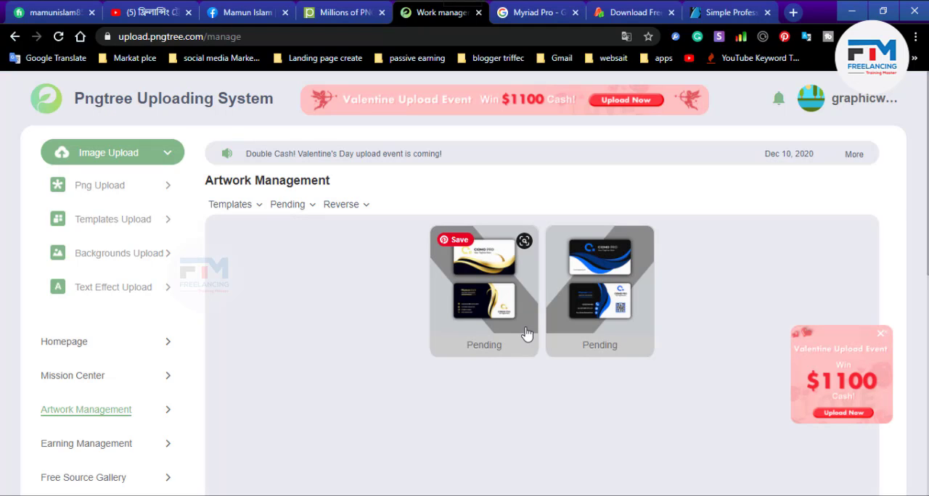
scroll(523, 334, down, 1)
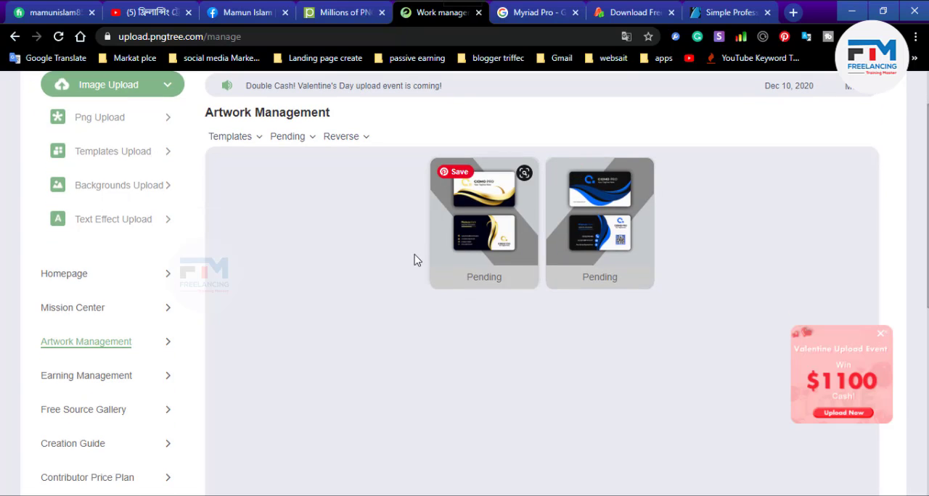
scroll(413, 260, up, 1)
- Filter the template artworks by Passed status and check the list
click(305, 206)
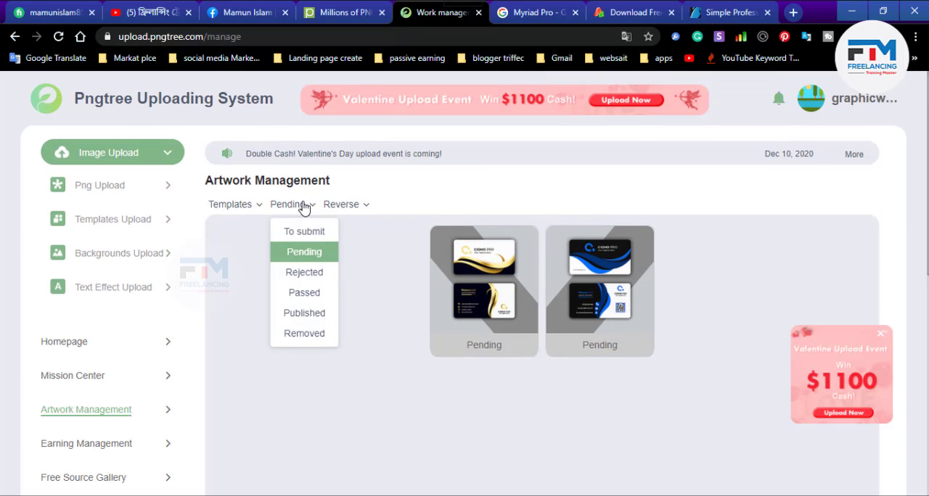
click(305, 293)
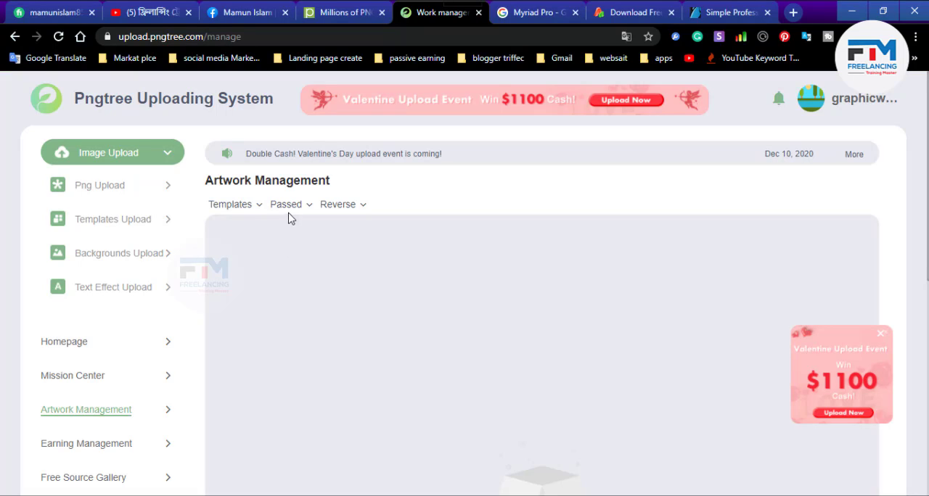
click(291, 207)
scroll(428, 333, down, 3)
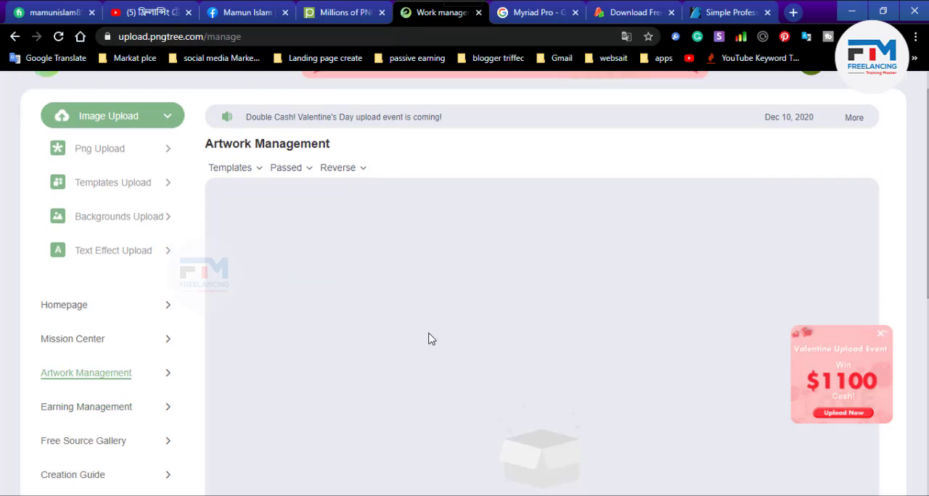
scroll(530, 321, up, 3)
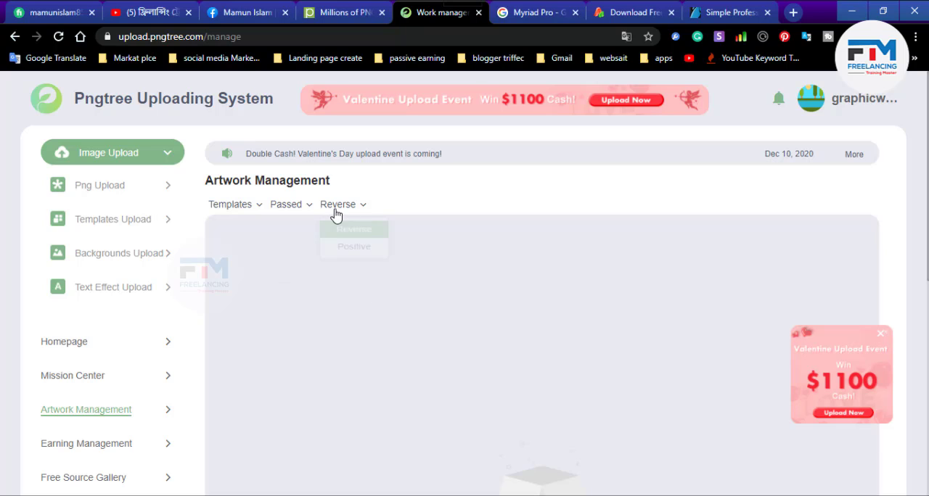
mouse_move(239, 208)
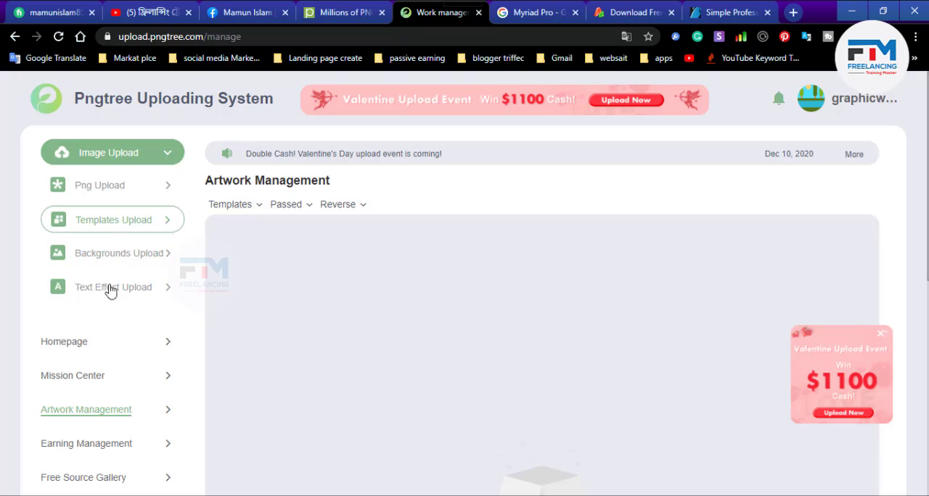
scroll(113, 407, down, 1)
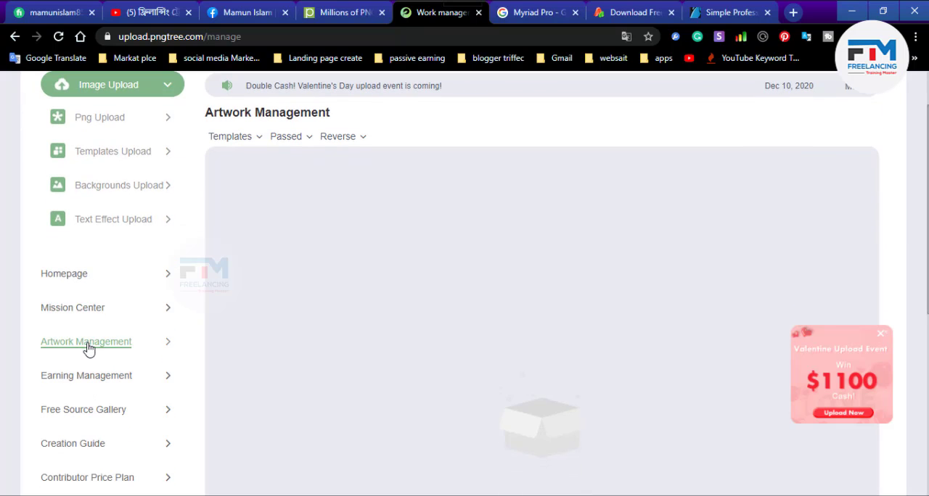
- Filter the template artworks by Published status, browse the business cards with their download counts, and dismiss the Valentine Upload Event pop-up
mouse_move(286, 141)
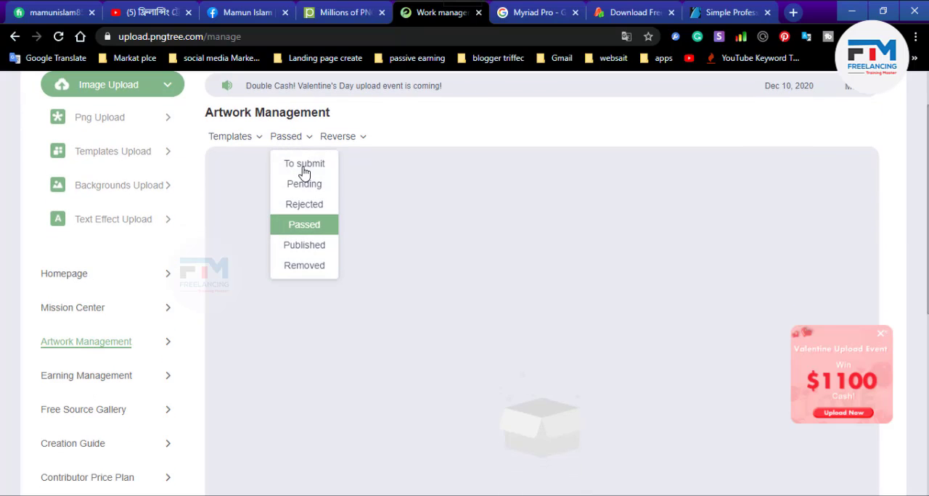
click(304, 247)
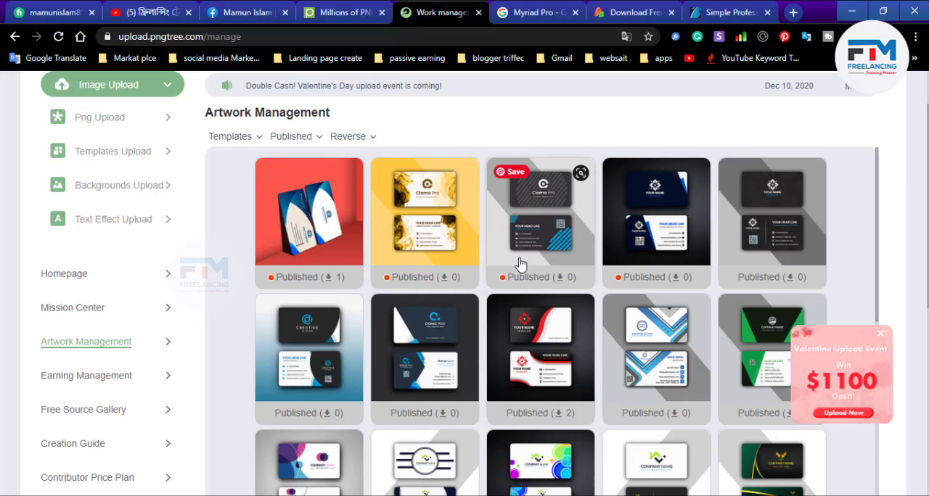
scroll(394, 377, down, 2)
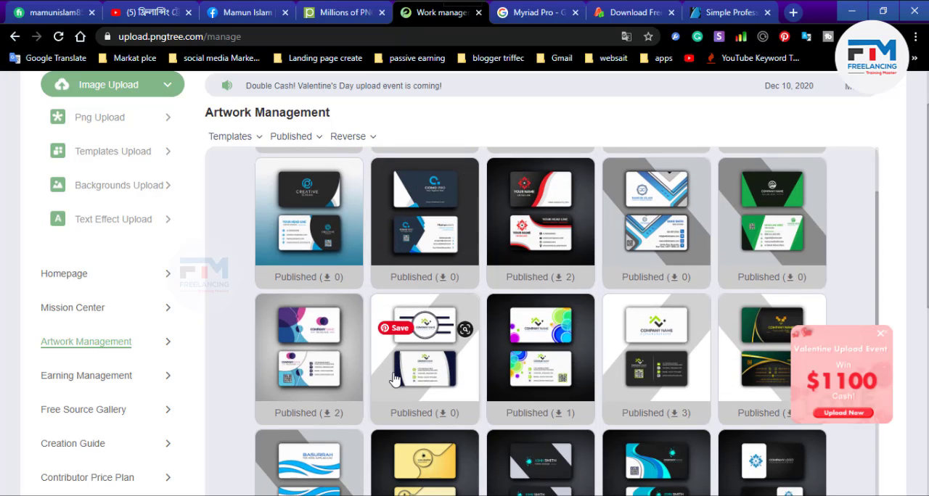
scroll(410, 360, up, 2)
scroll(468, 349, down, 2)
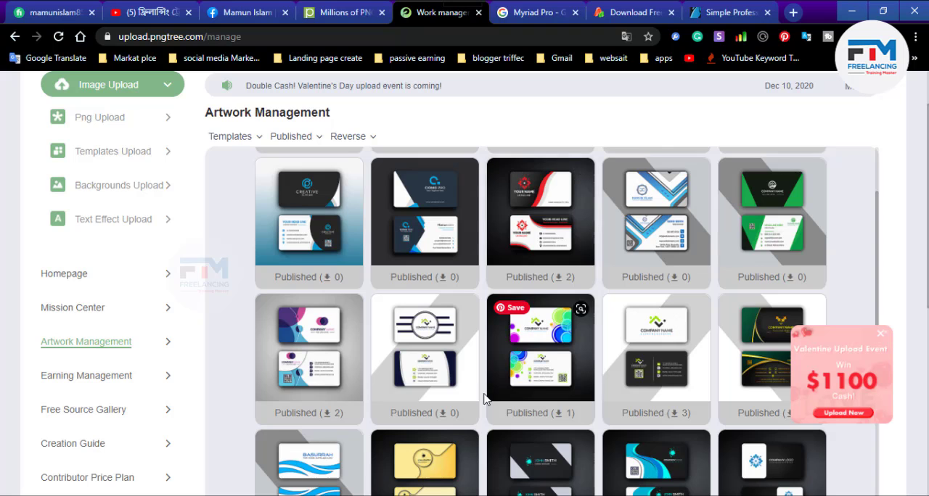
scroll(380, 413, down, 3)
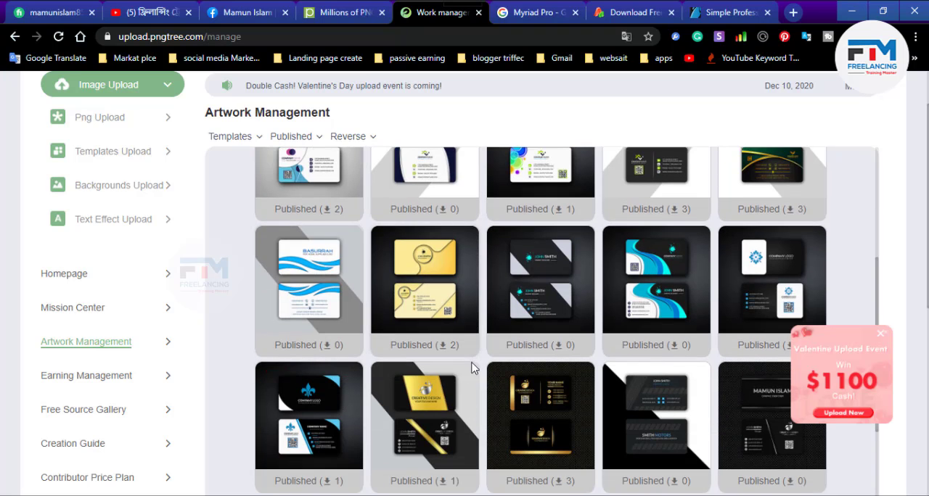
scroll(473, 370, up, 3)
scroll(386, 369, down, 3)
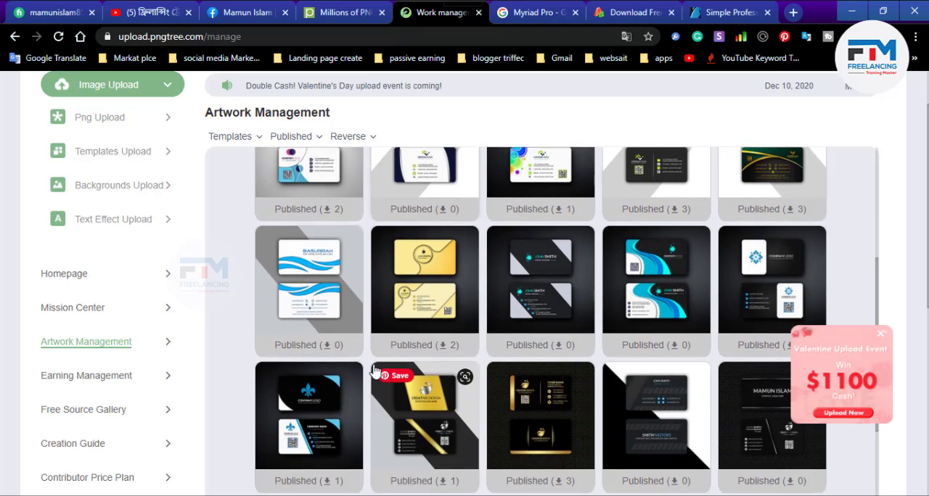
scroll(375, 371, up, 4)
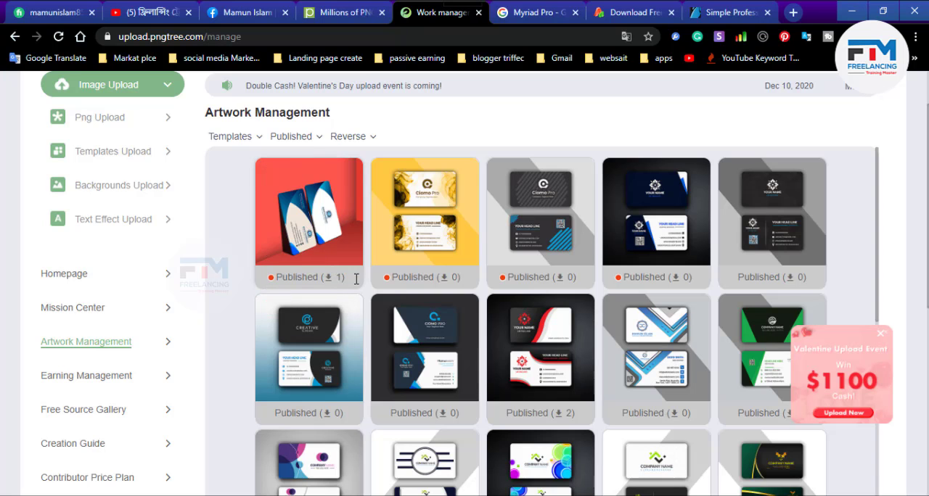
scroll(494, 383, down, 10)
scroll(494, 383, down, 4)
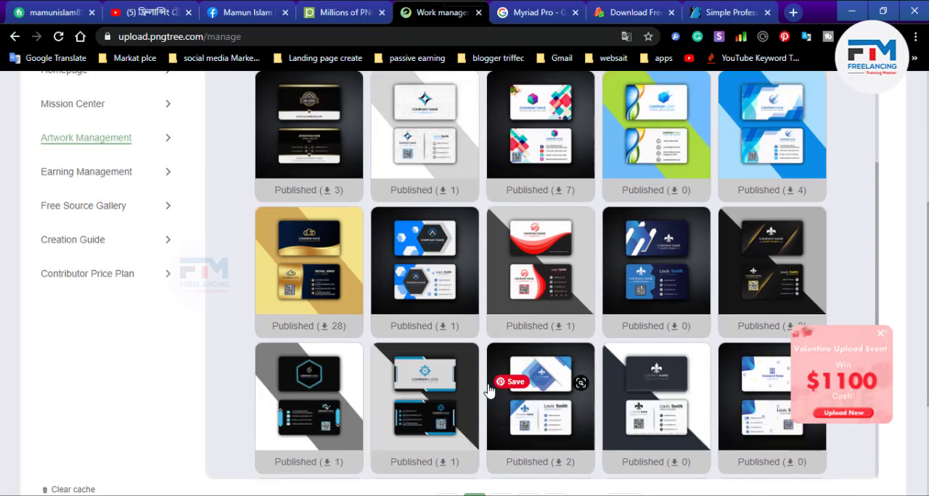
scroll(483, 391, down, 5)
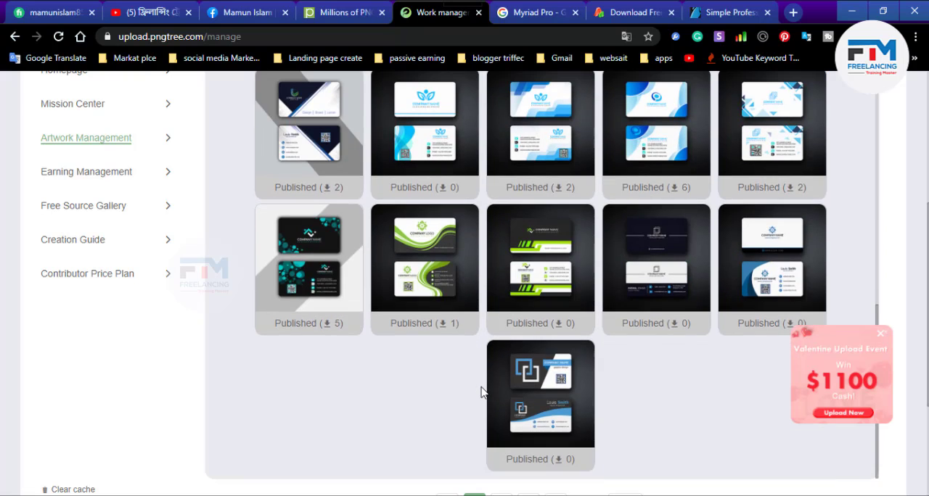
scroll(481, 394, up, 15)
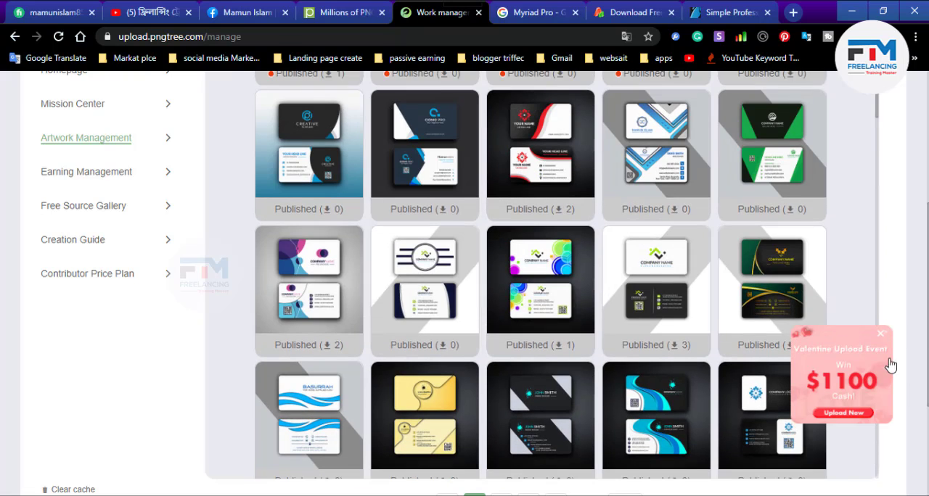
click(880, 339)
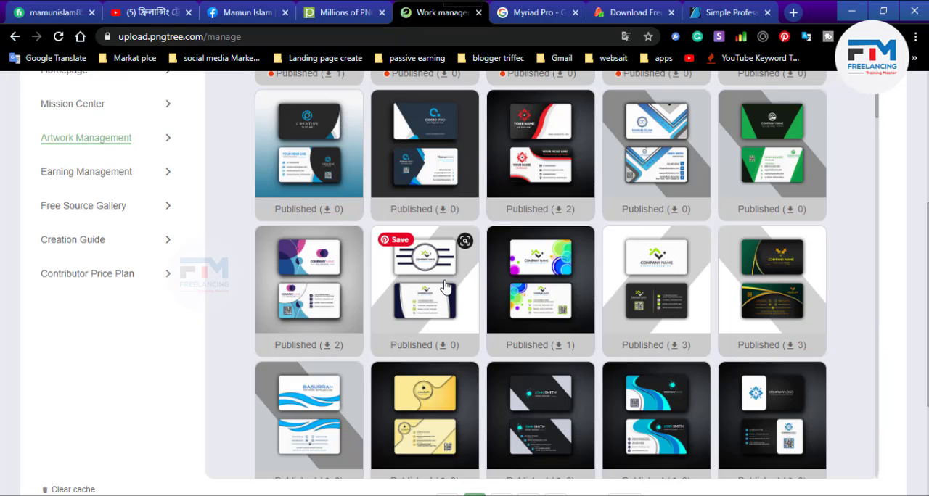
scroll(290, 267, up, 4)
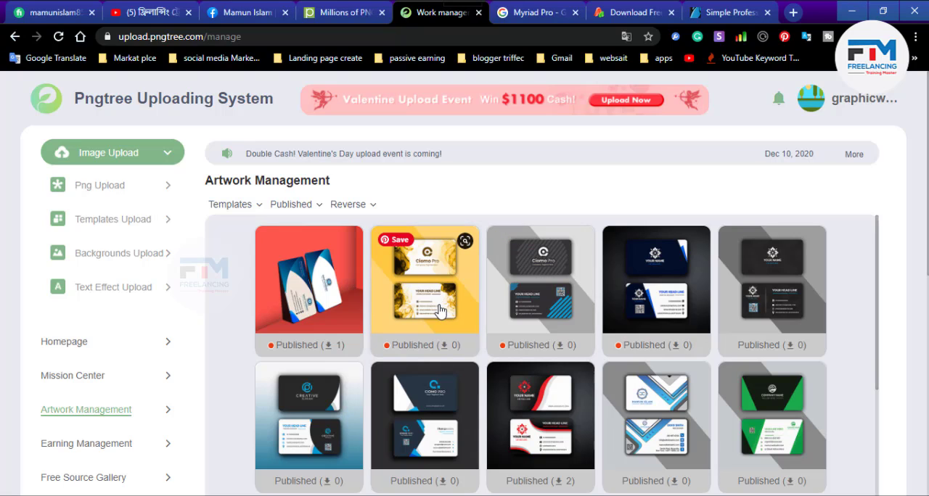
- View and close the work details of the first four published business cards, the ones marked with a red dot
click(531, 326)
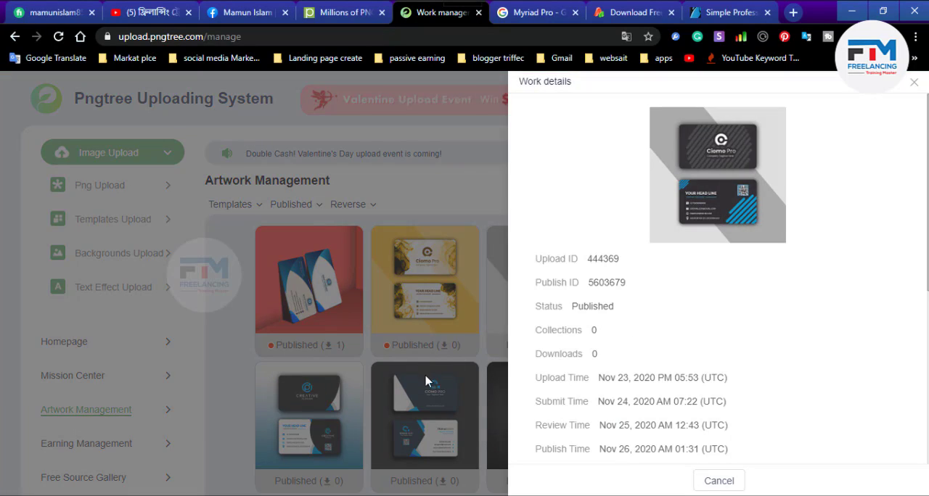
click(718, 481)
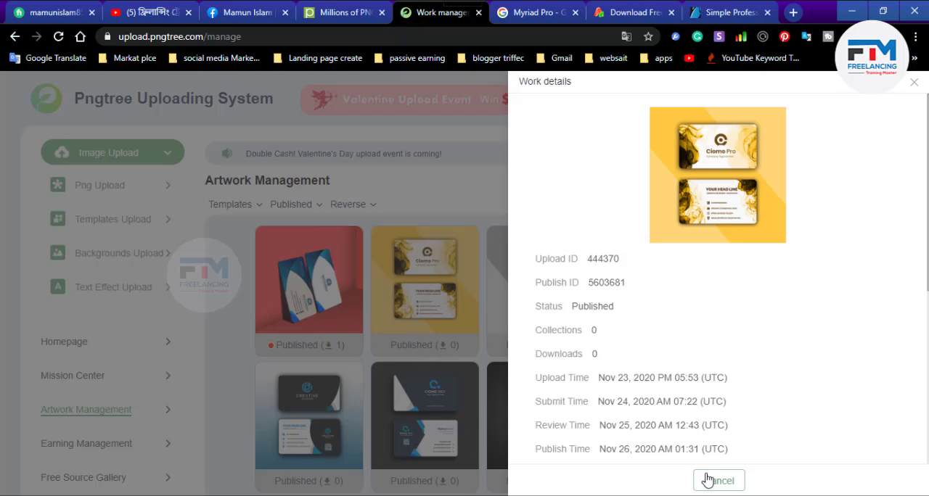
click(710, 480)
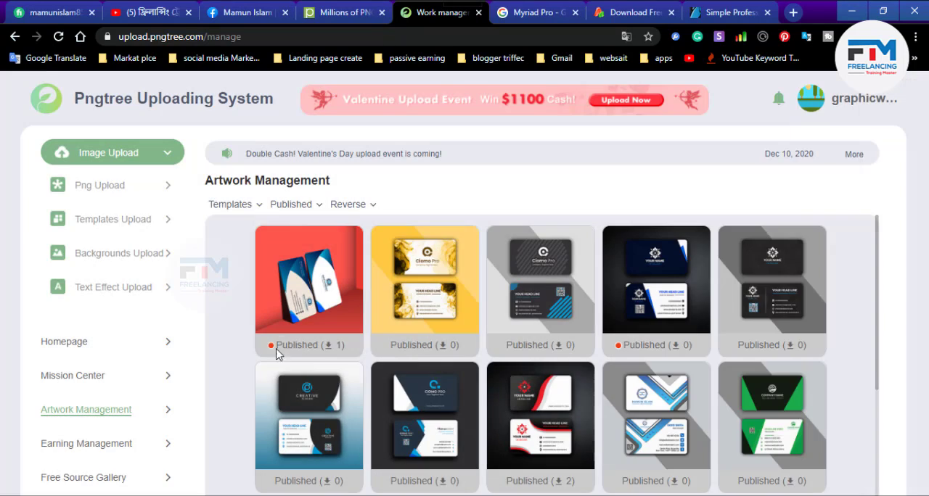
click(290, 321)
click(701, 478)
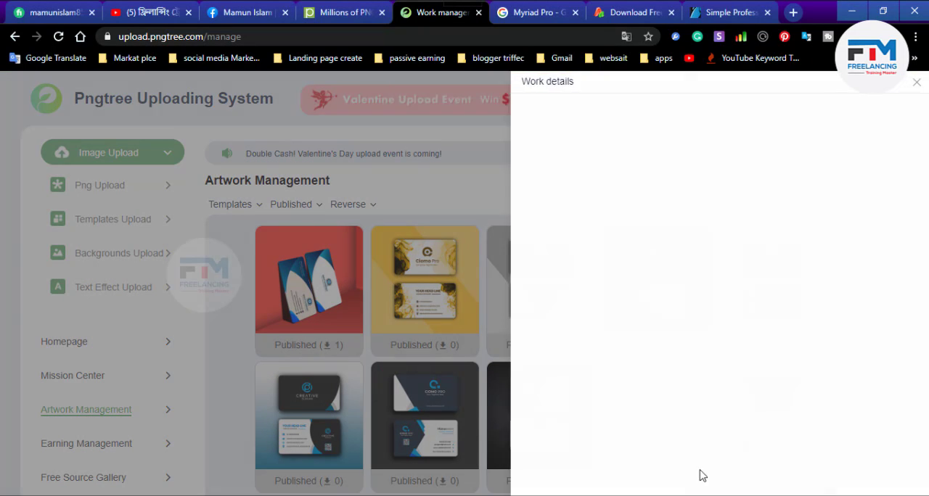
click(637, 330)
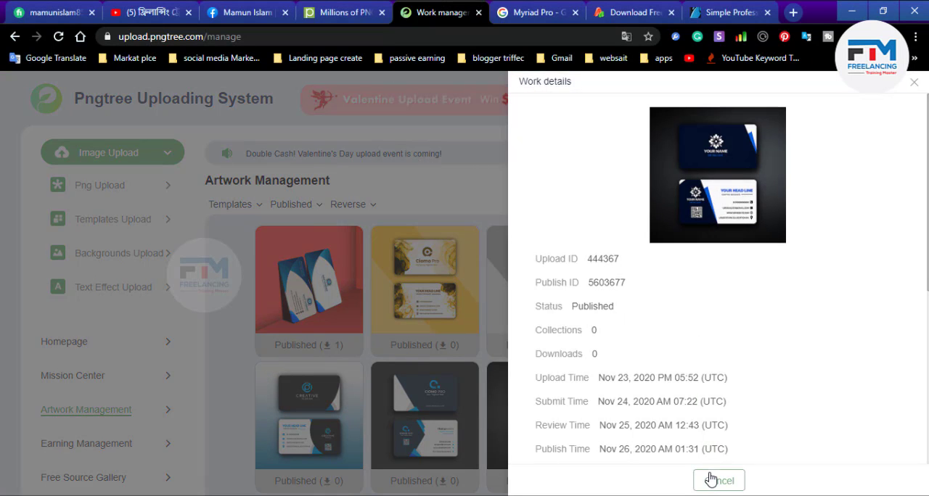
click(711, 479)
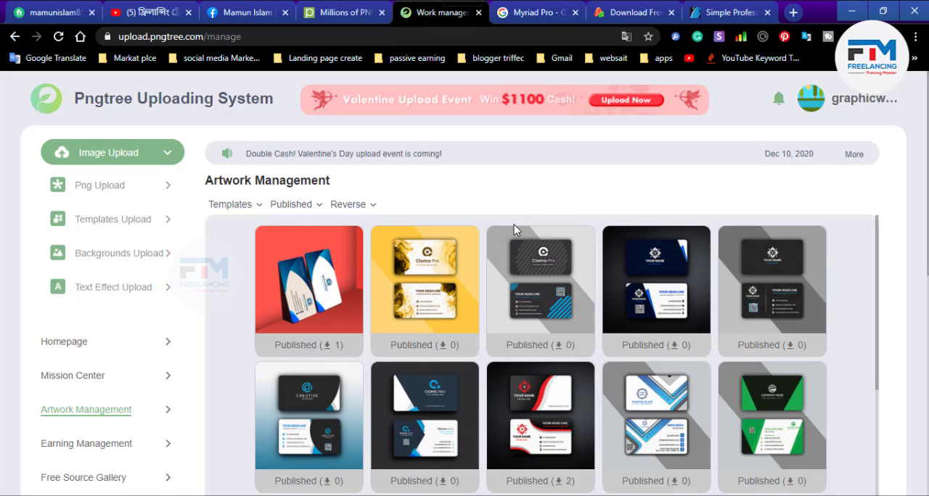